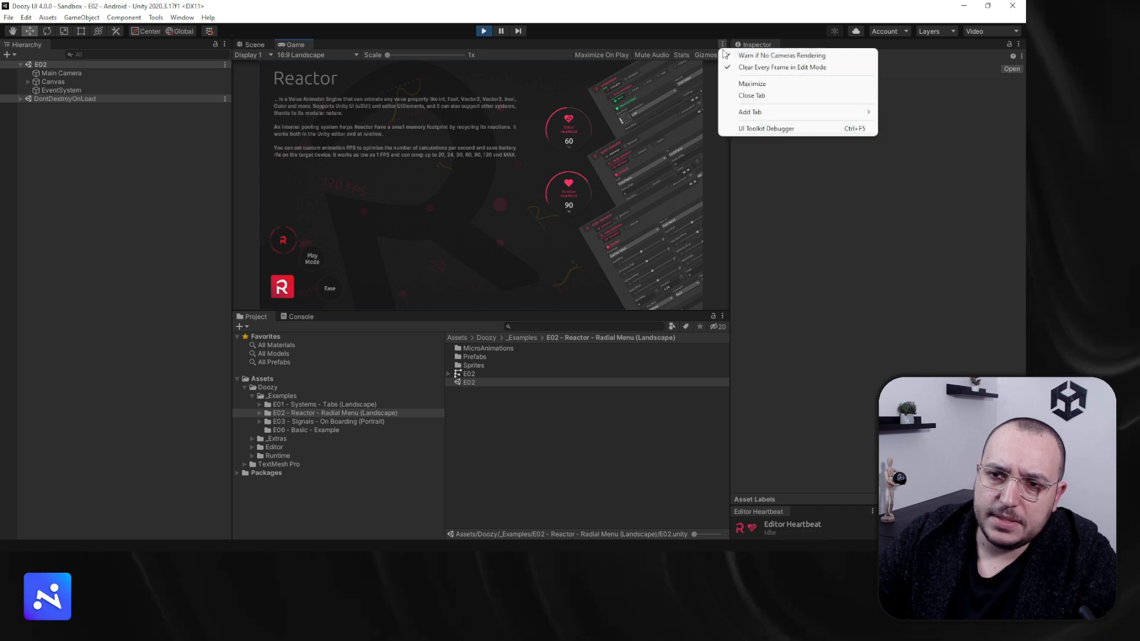
Maximize the Game view and try the radial menu by switching between the Ease, Play Mode and Reactor views.
click(749, 81)
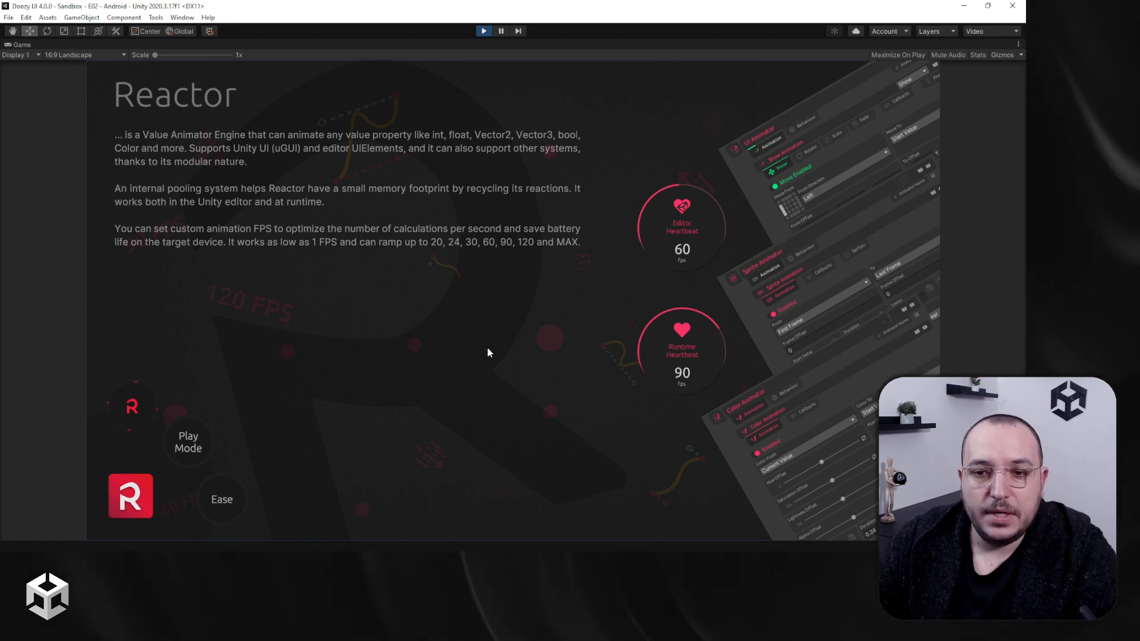
click(198, 454)
click(225, 492)
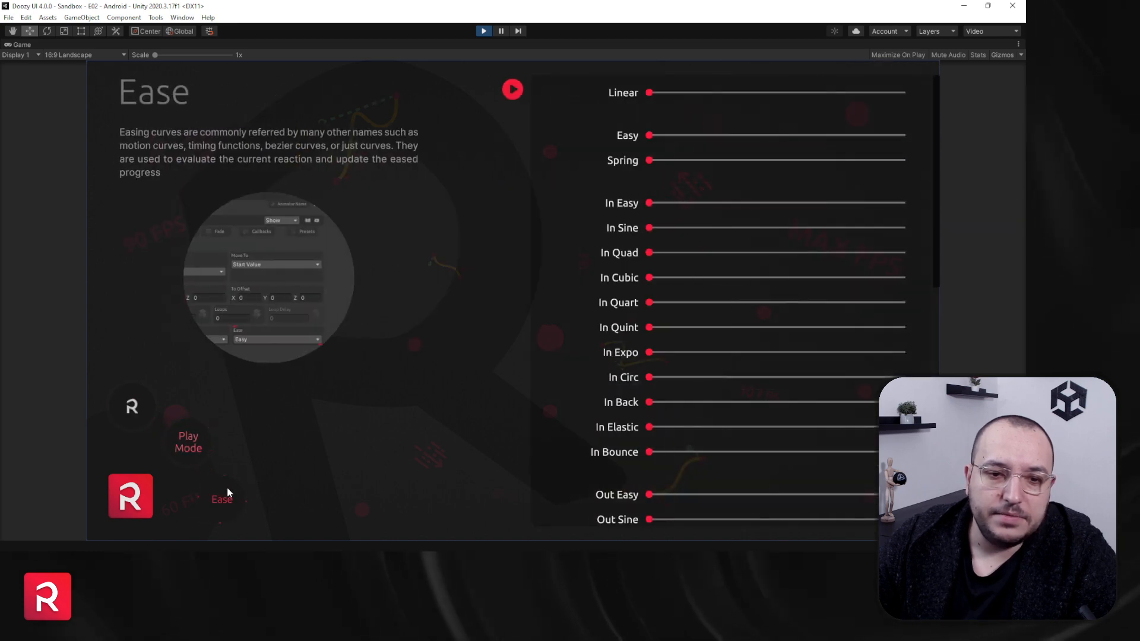
click(190, 444)
click(148, 415)
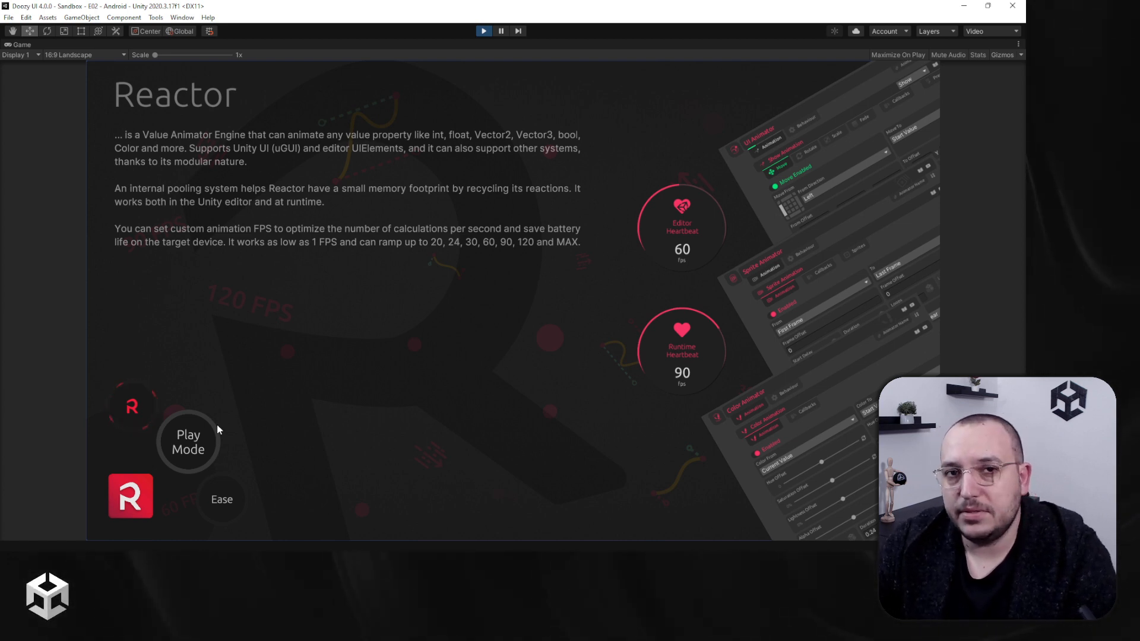
click(216, 424)
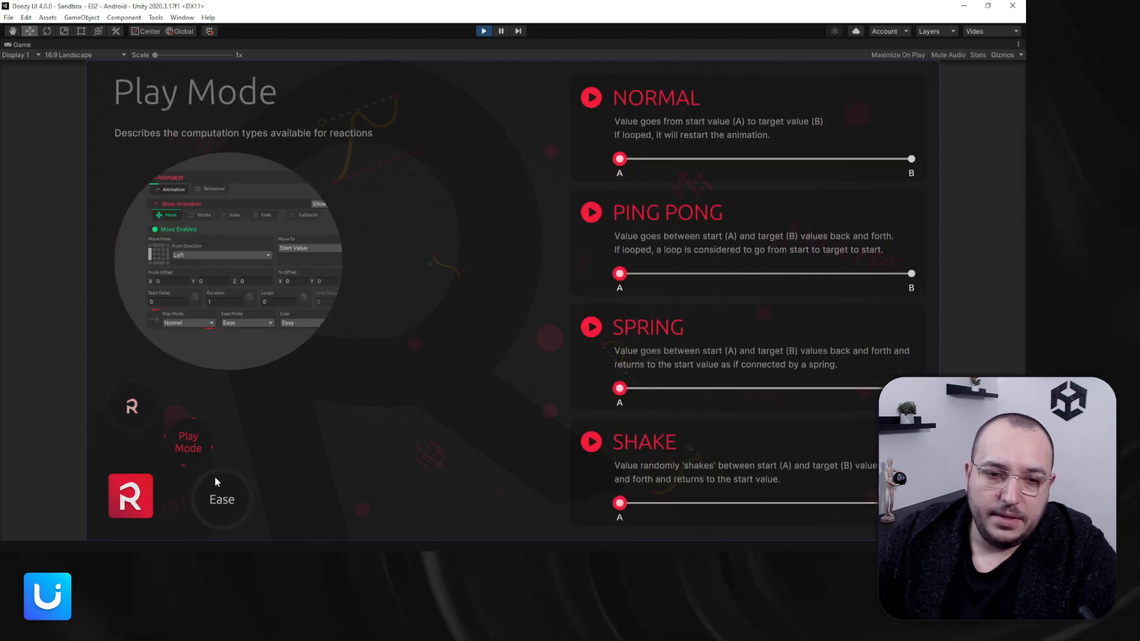
click(219, 491)
click(194, 452)
click(140, 417)
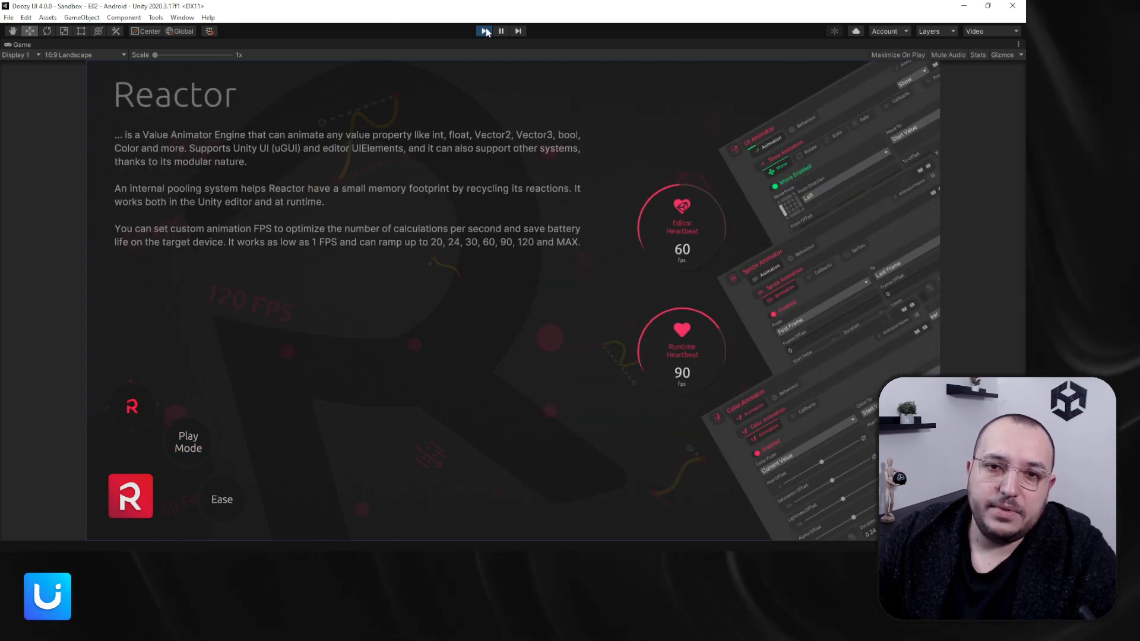
Restore the Game view to its normal size and select the Flow Controller inside the Canvas.
click(1018, 43)
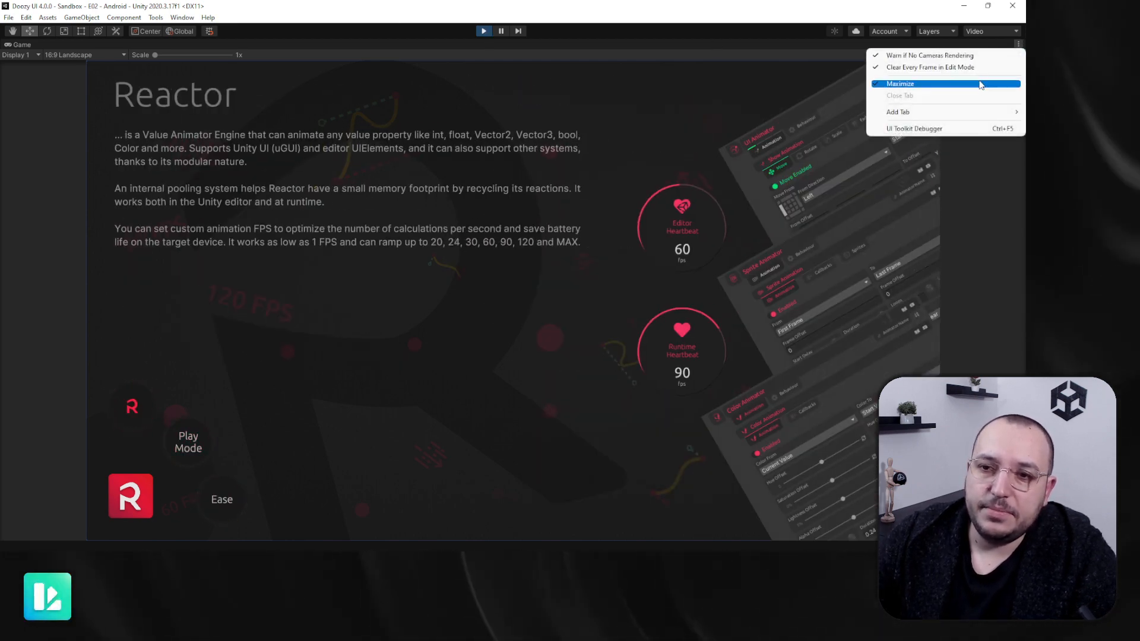
click(917, 83)
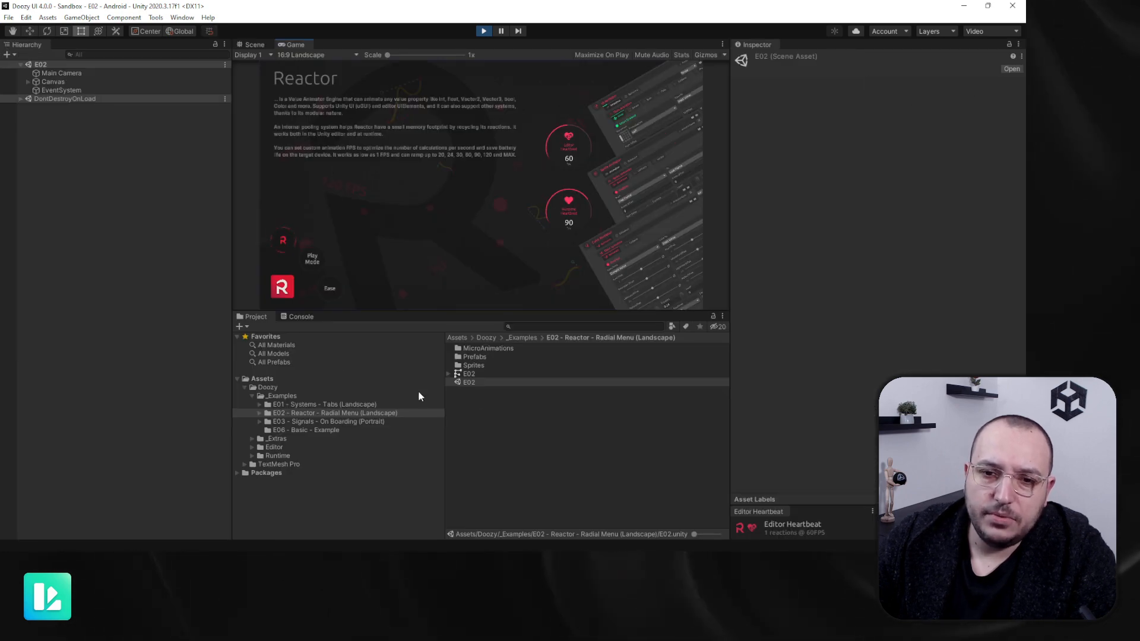
click(469, 374)
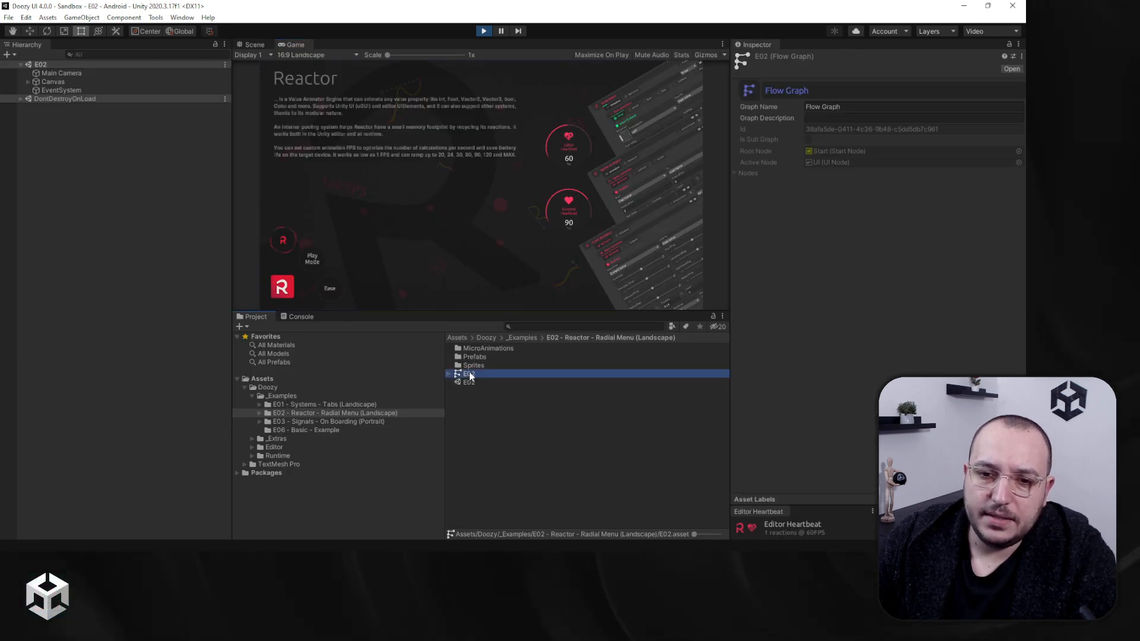
click(27, 83)
click(74, 124)
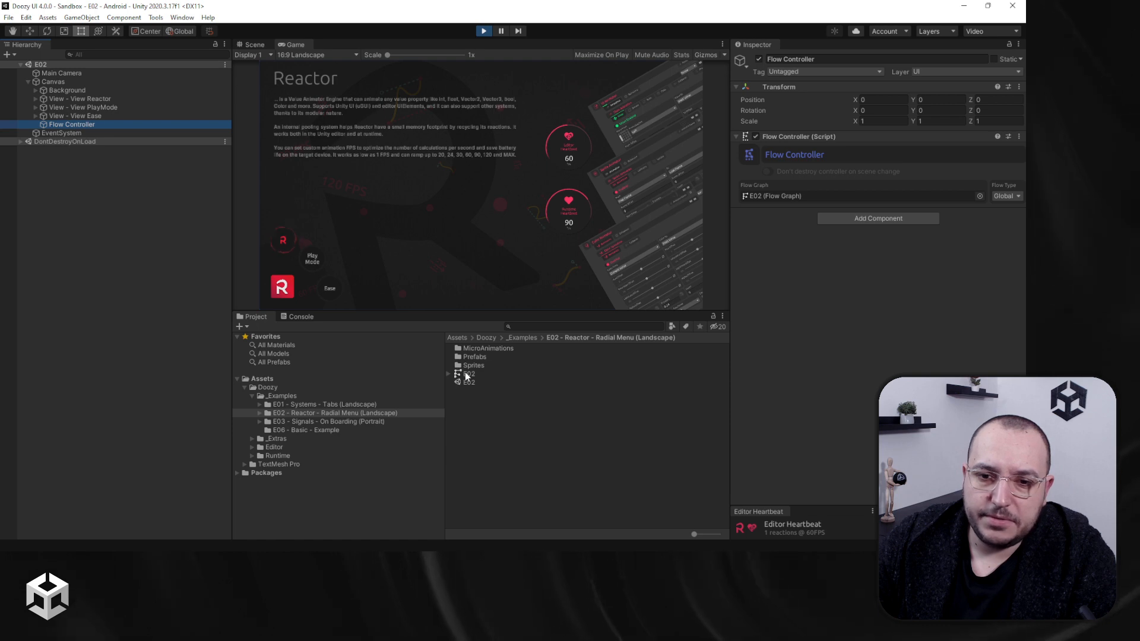
Open the E02 flow graph in Nody, show the running menu's Play Mode view, and dock the Nody window beside the Console.
double_click(468, 374)
click(755, 153)
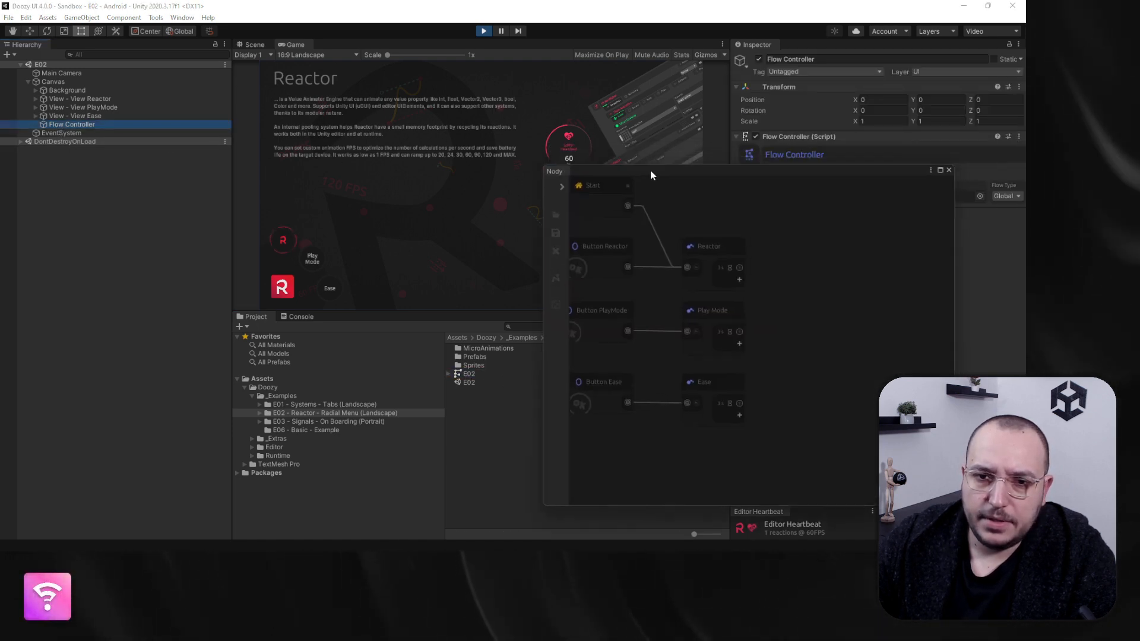
click(312, 260)
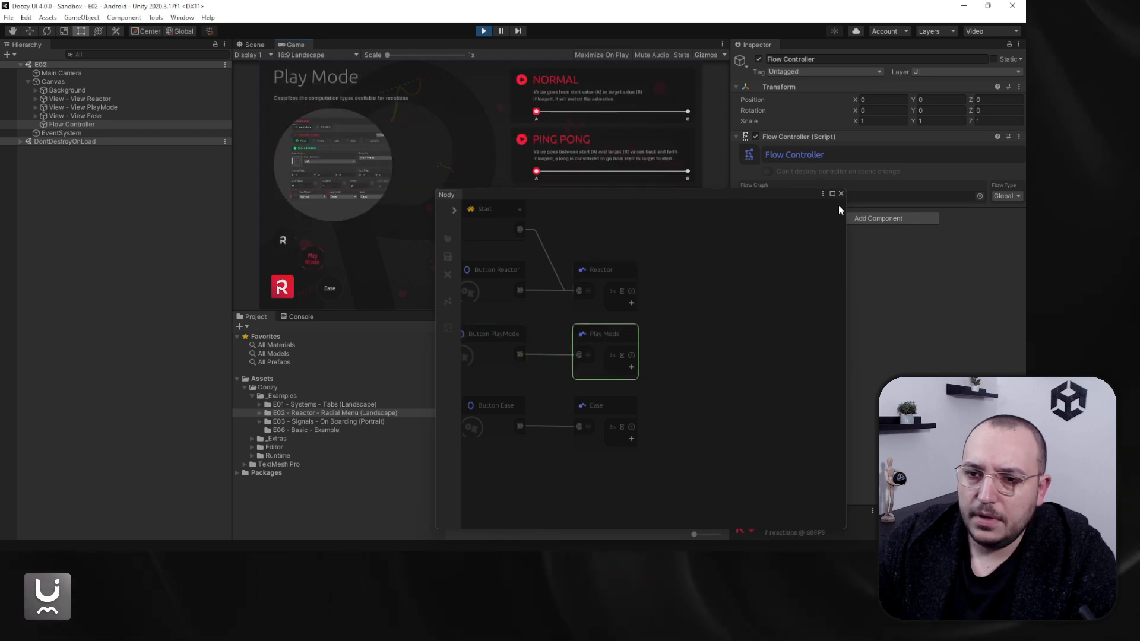
drag(446, 193, 333, 316)
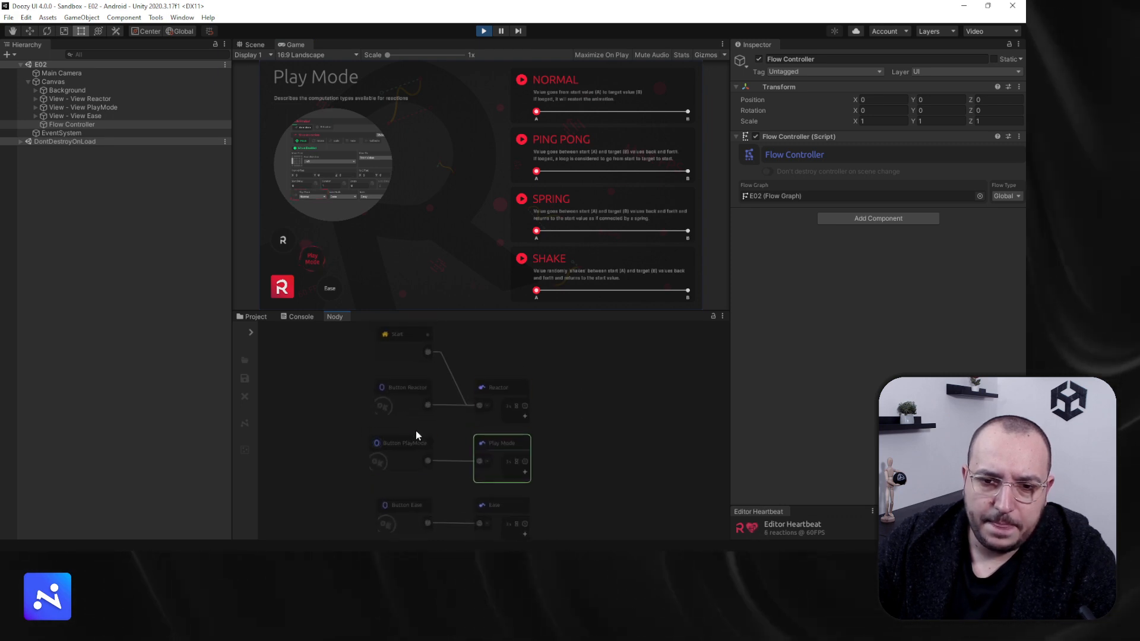
Examine the portal nodes for the three menu buttons and the UI nodes they connect to in the graph.
scroll(414, 409, up, 2)
scroll(411, 404, up, 3)
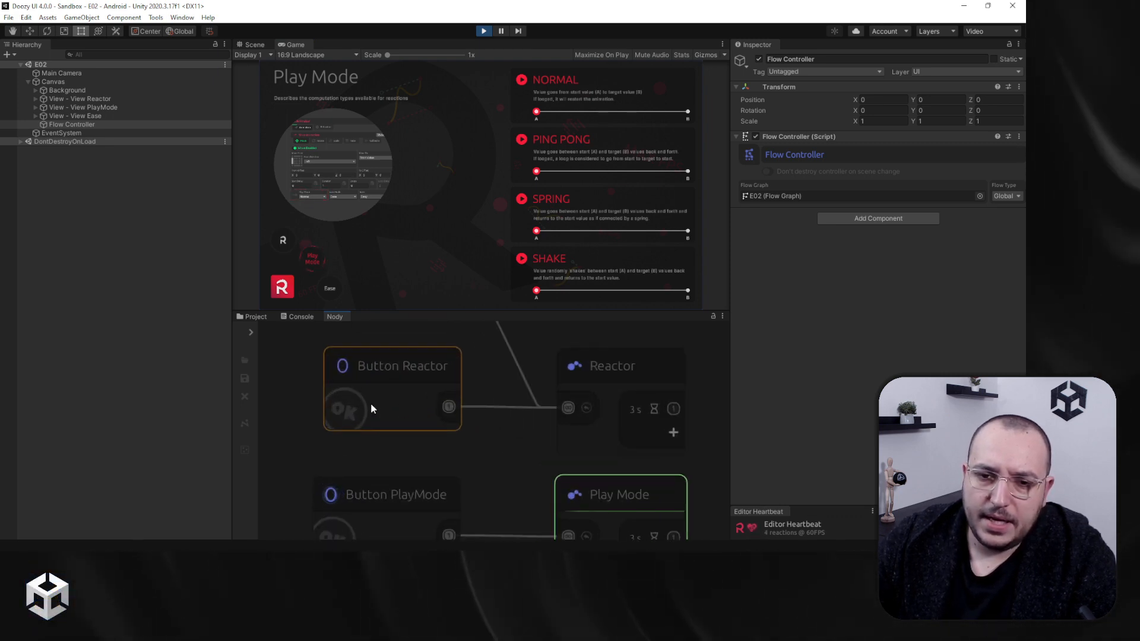
scroll(338, 449, down, 1)
scroll(337, 455, down, 3)
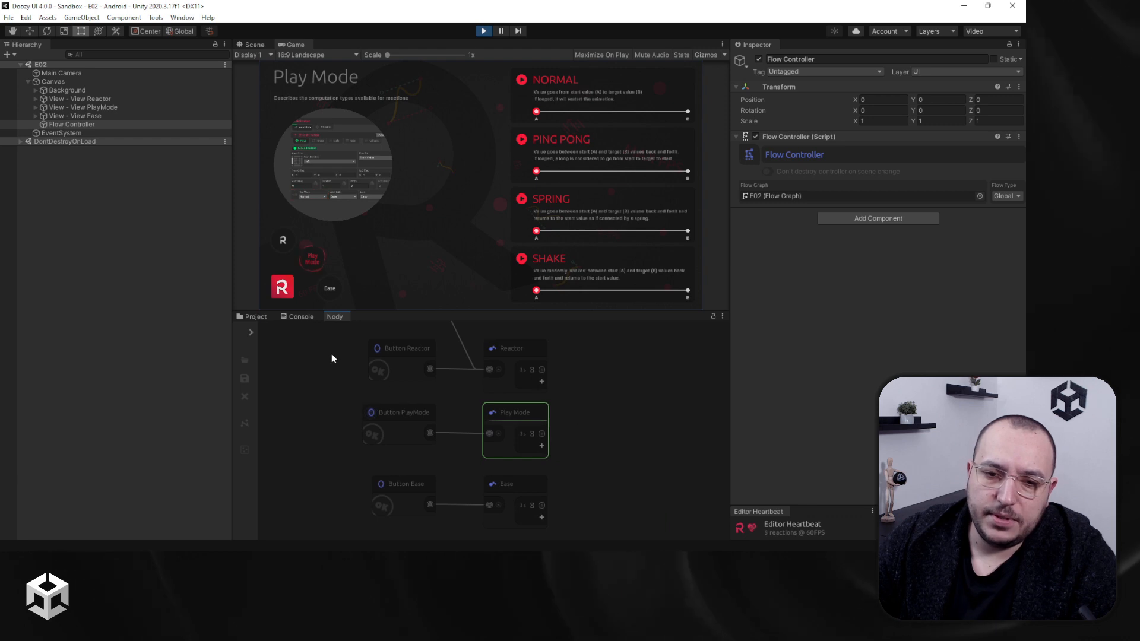
drag(563, 337, 507, 500)
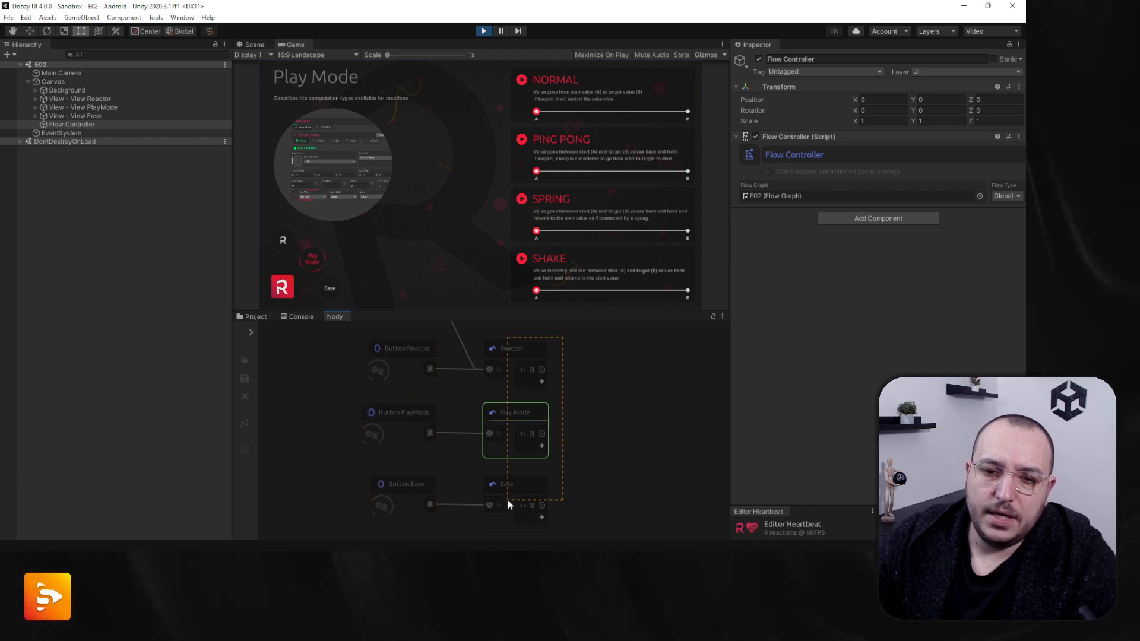
click(603, 465)
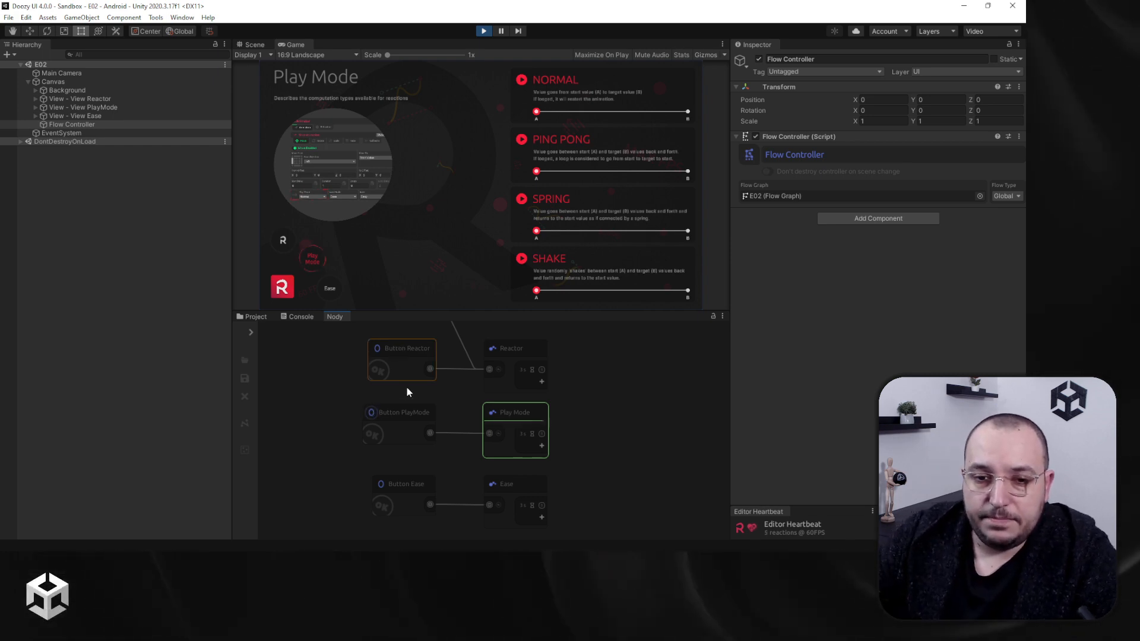
Switch the running menu through Reactor, Play Mode, Ease and back to Reactor to observe the active node in the graph.
click(283, 245)
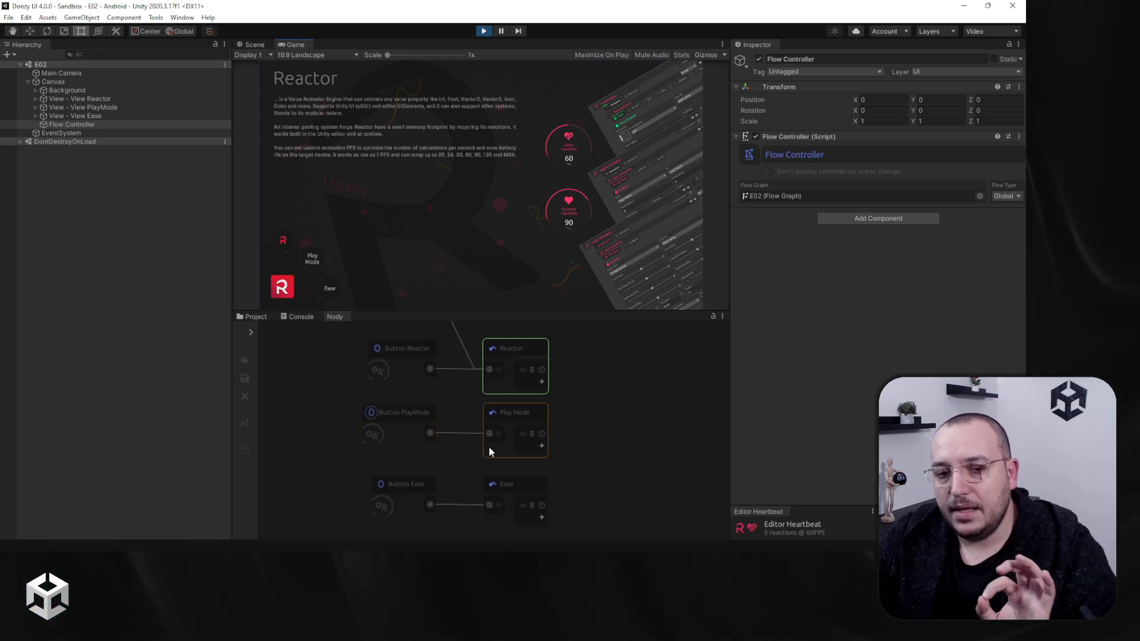
click(320, 275)
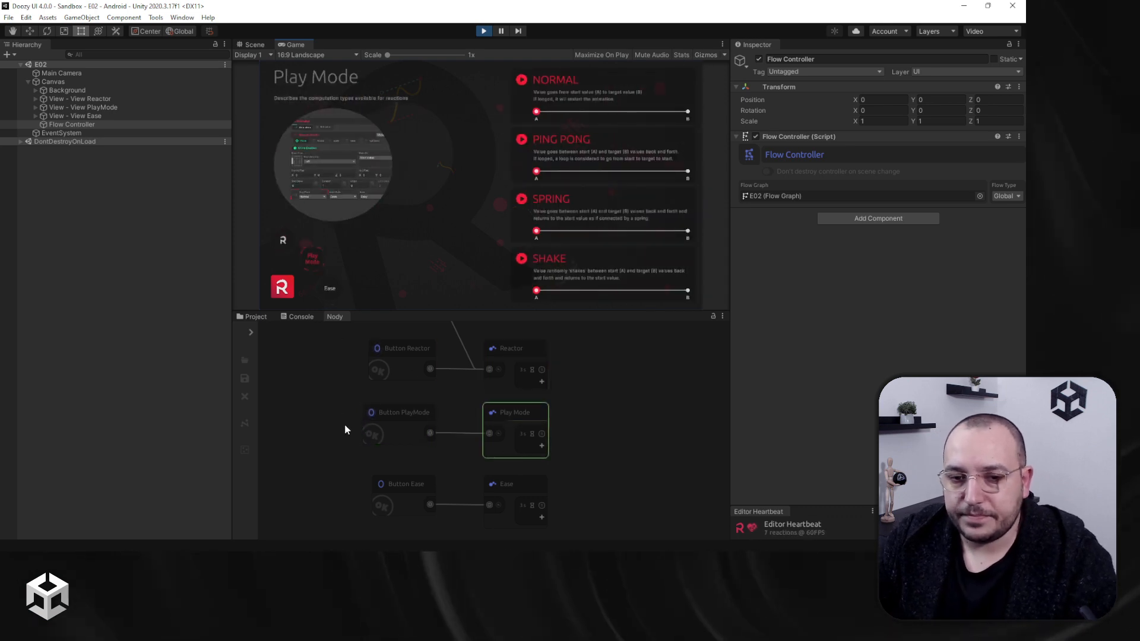
click(327, 290)
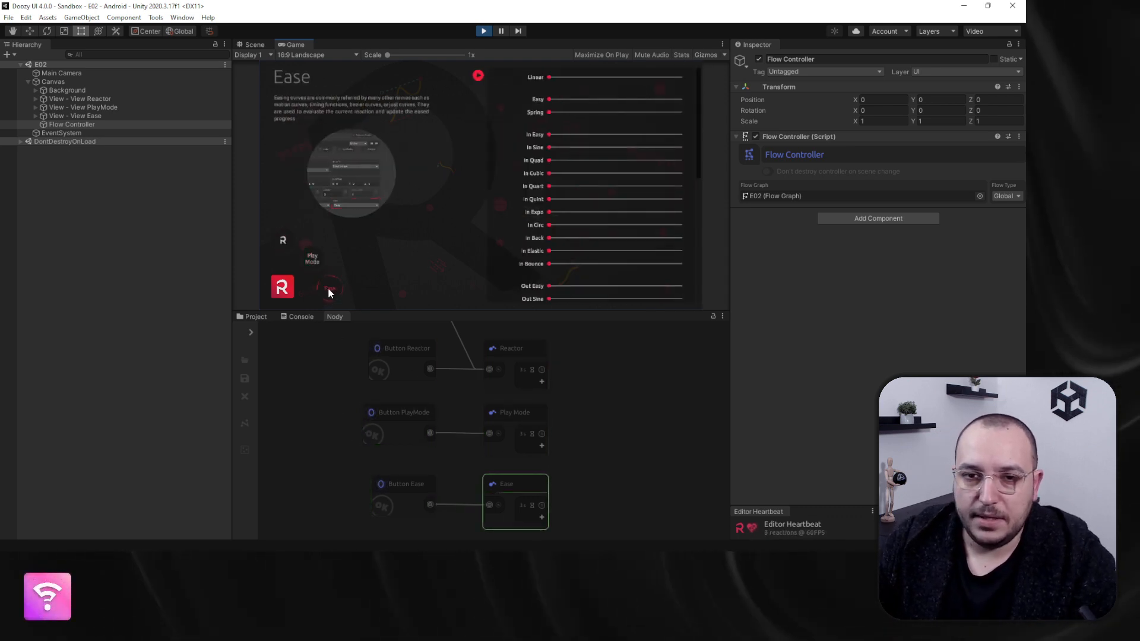
click(290, 238)
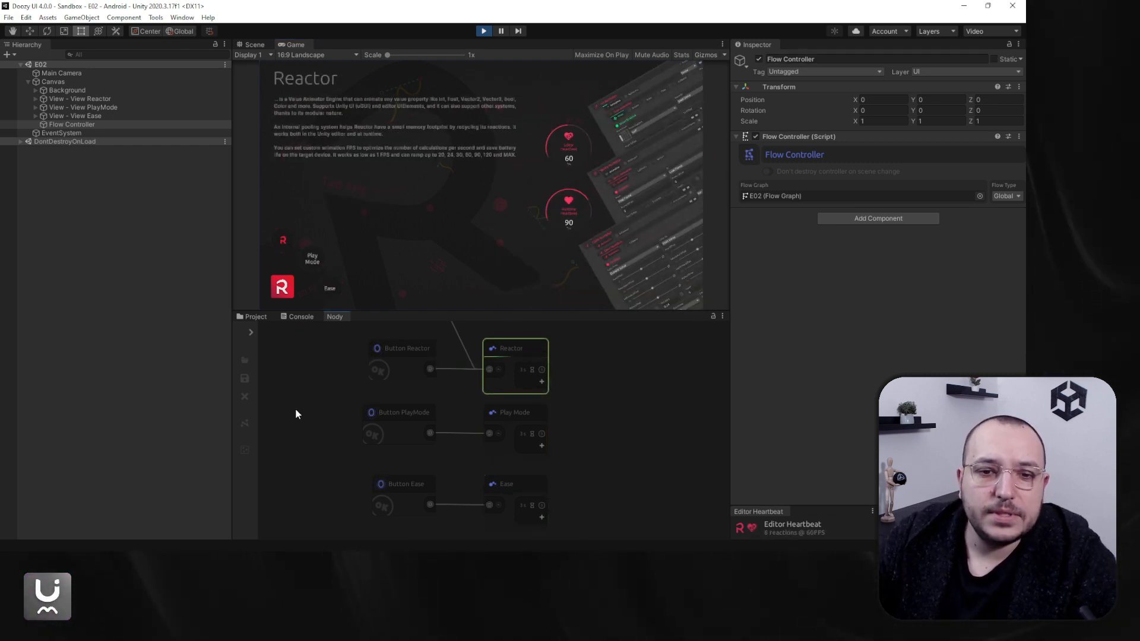
Dock the Nody Inspector beside the Inspector and display the Button Reactor portal node's settings with the node enlarged in the graph.
click(244, 423)
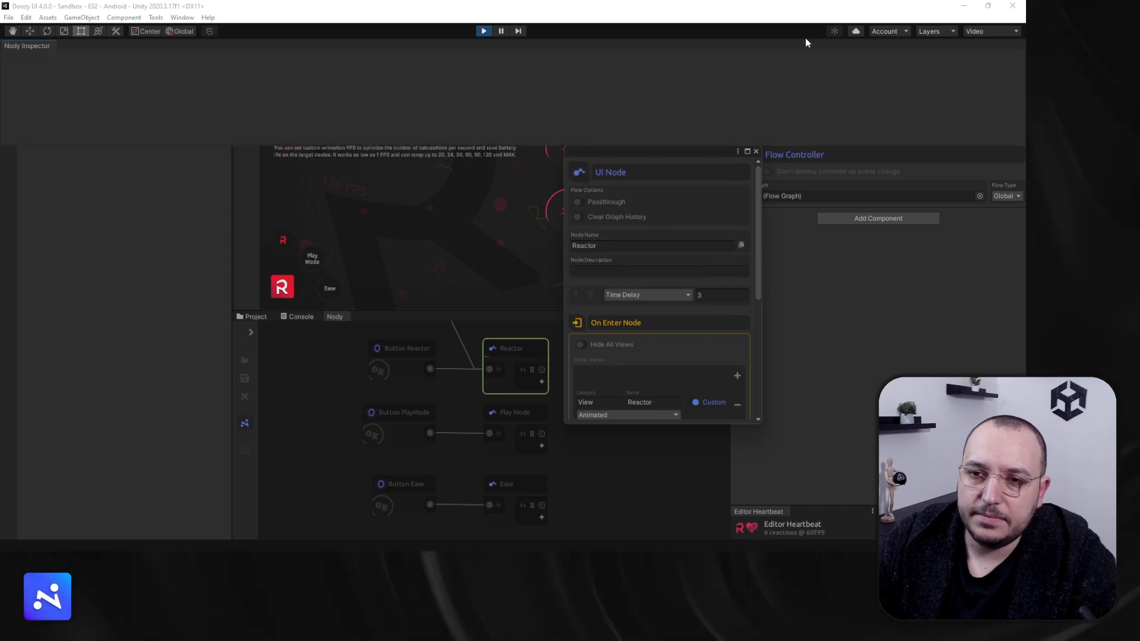
click(805, 45)
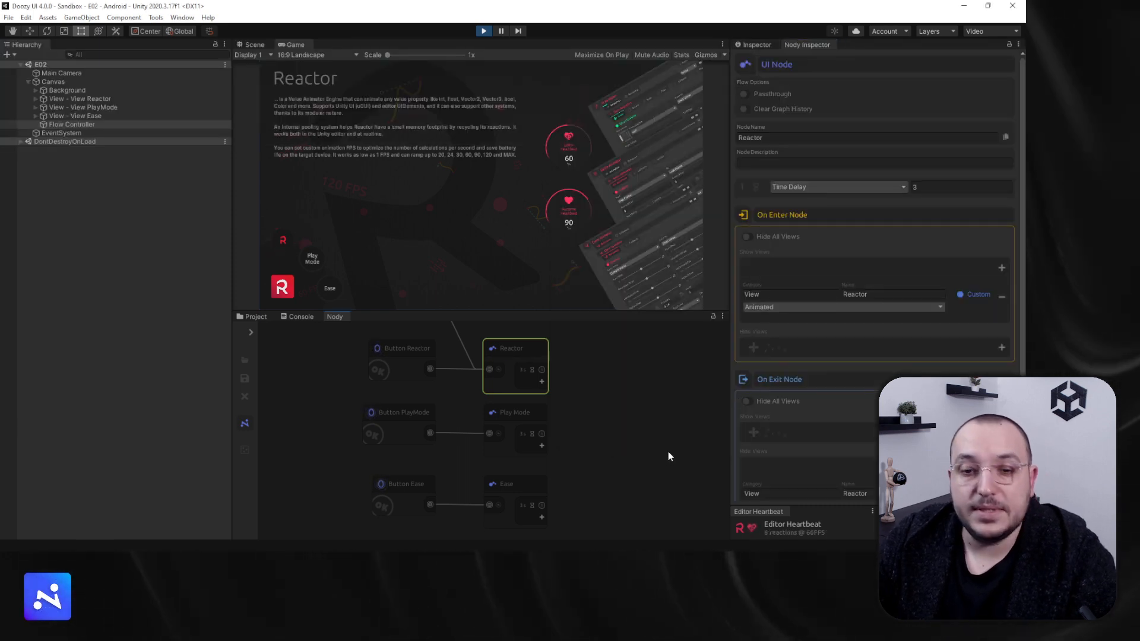
click(412, 373)
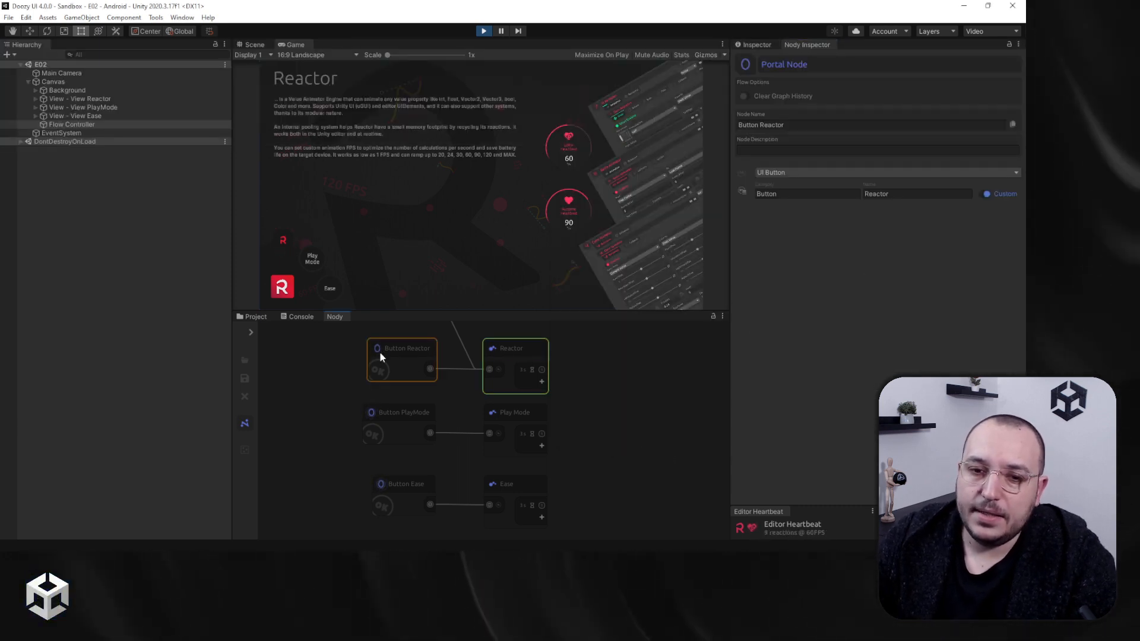
scroll(389, 362, up, 10)
scroll(366, 468, down, 6)
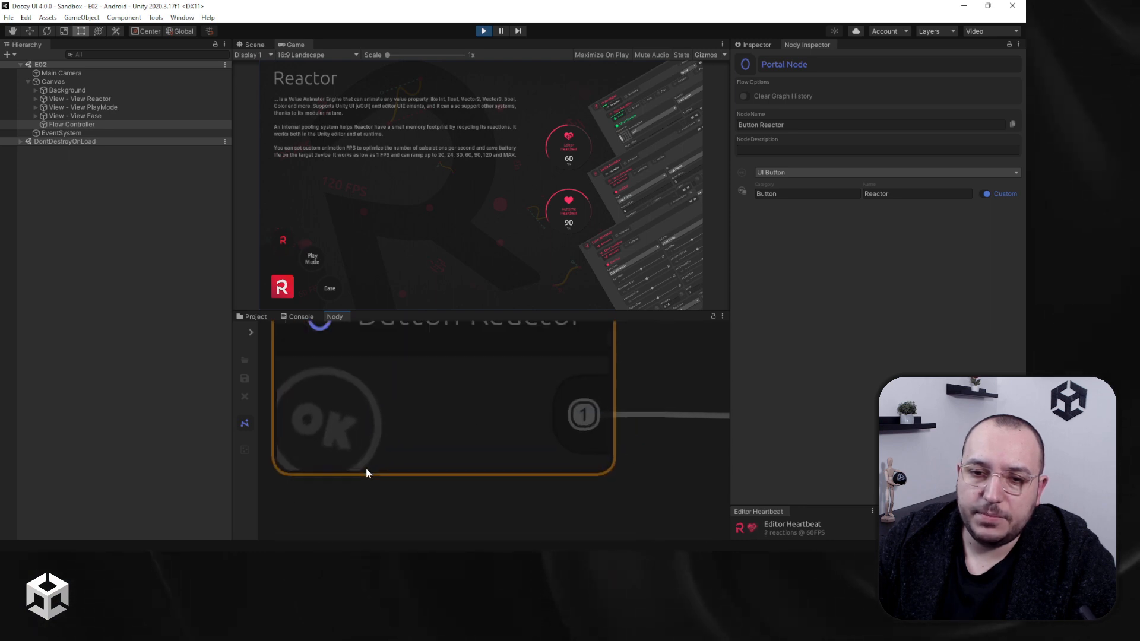
scroll(380, 469, up, 2)
middle_drag(381, 470, 393, 461)
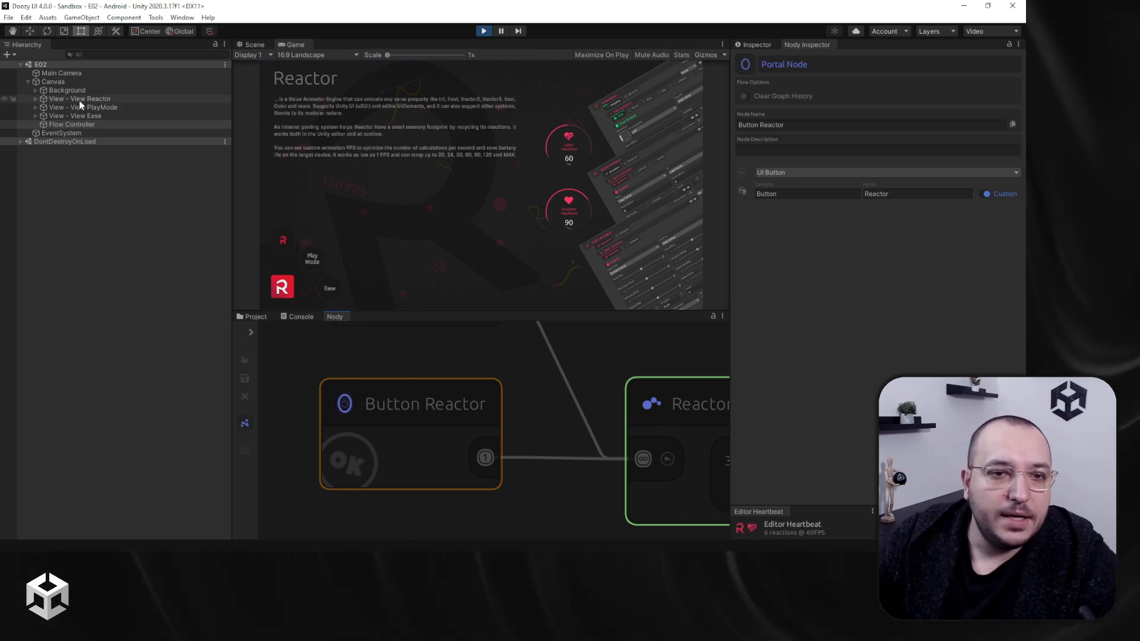
Expand Background and Menu Radial in the scene hierarchy and inspect the Button Reactor object's UI Button settings.
click(37, 90)
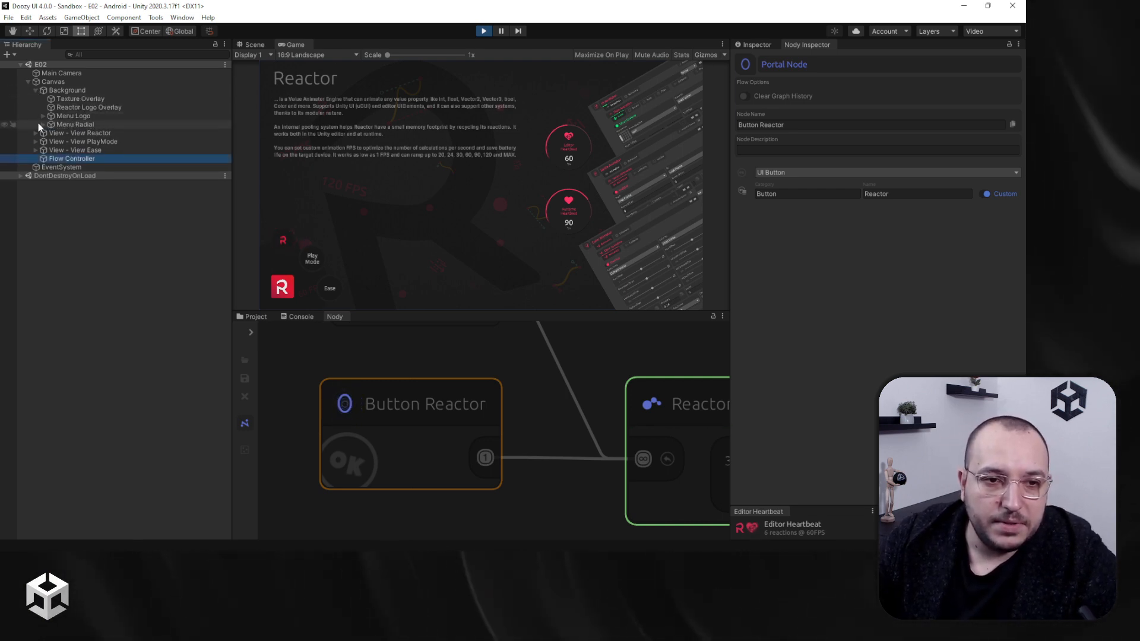
click(70, 125)
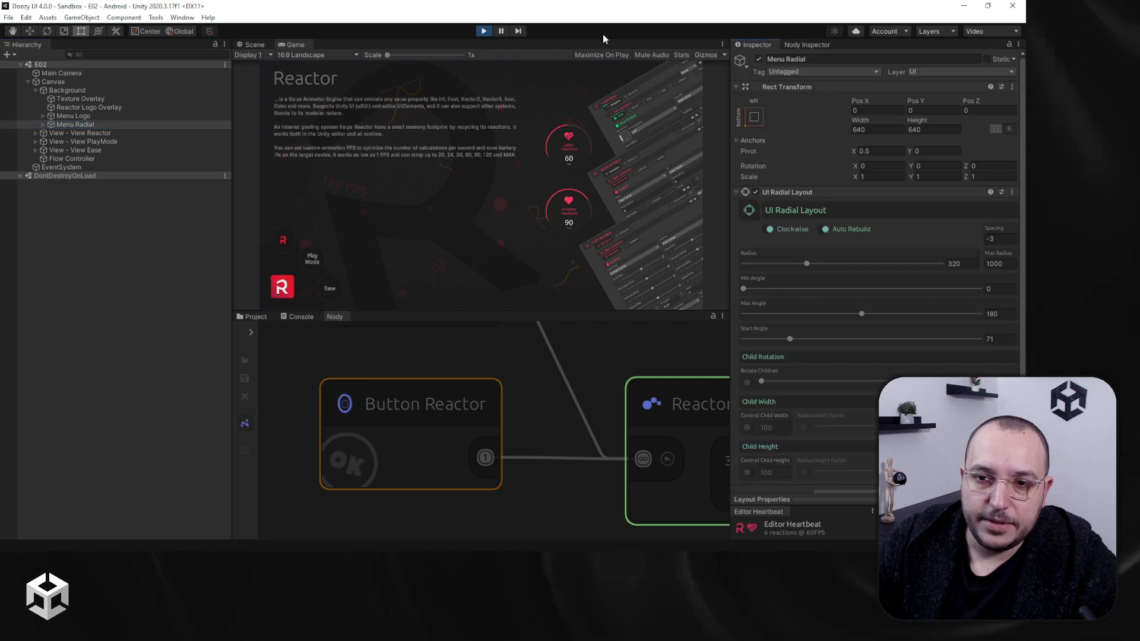
click(41, 124)
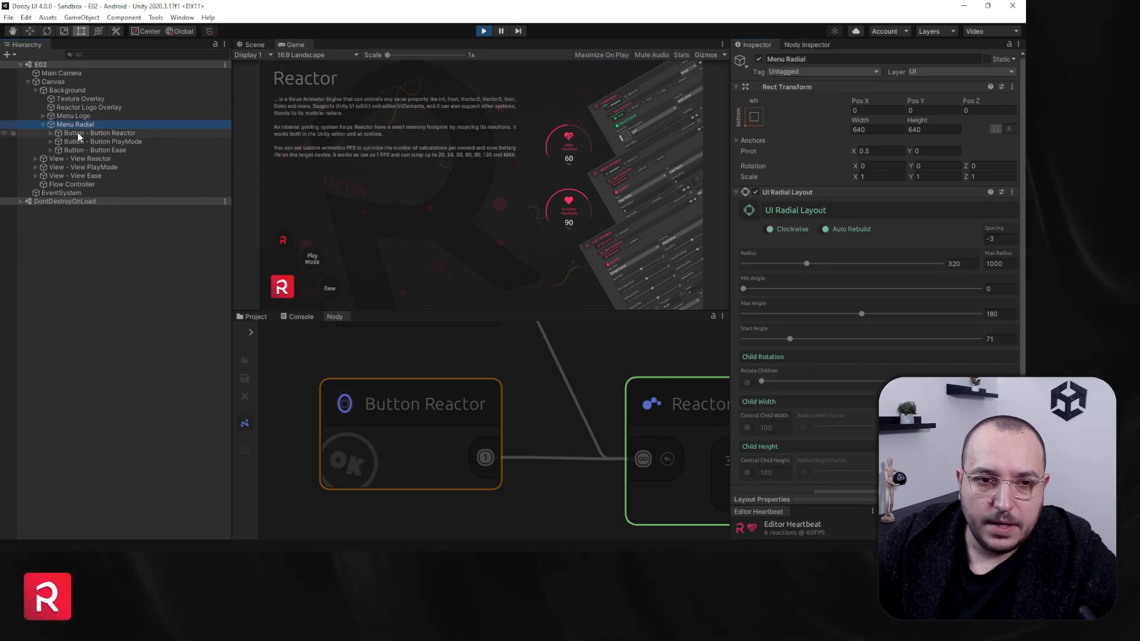
click(95, 133)
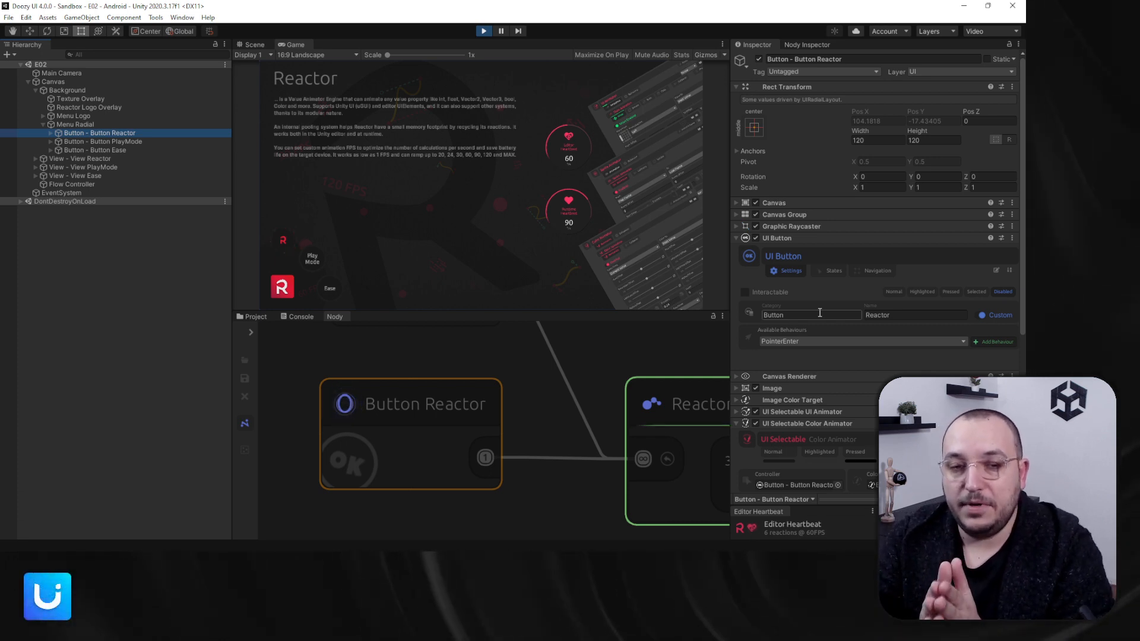
Trigger the Ease, Reactor and Play Mode menu buttons, returning to Reactor, to examine how their portal nodes react in the graph.
scroll(495, 396, down, 5)
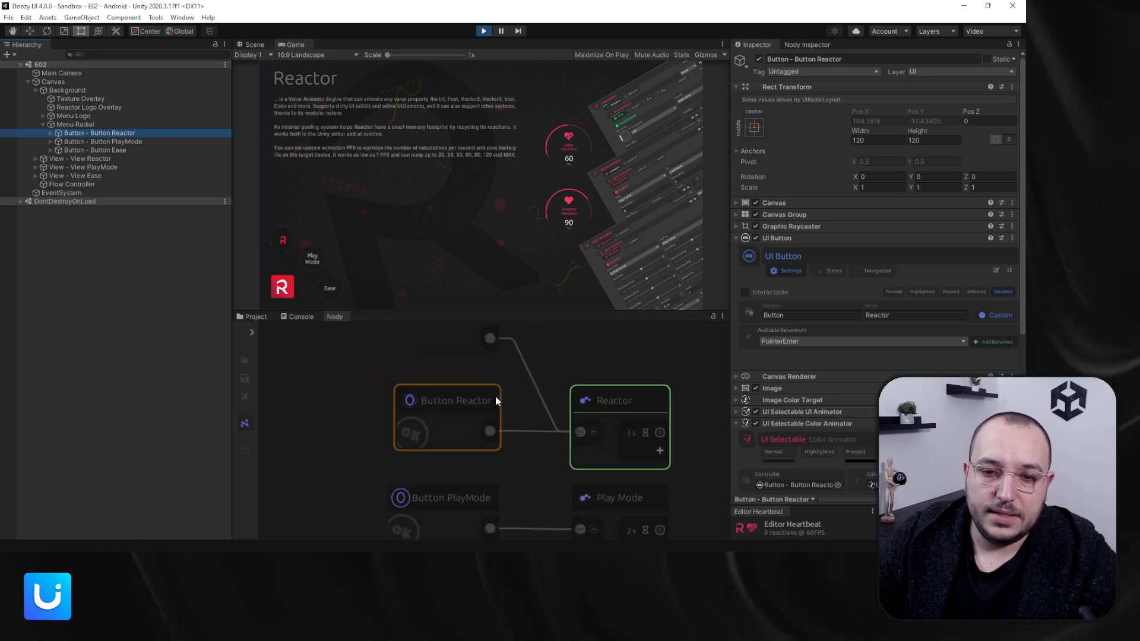
click(333, 289)
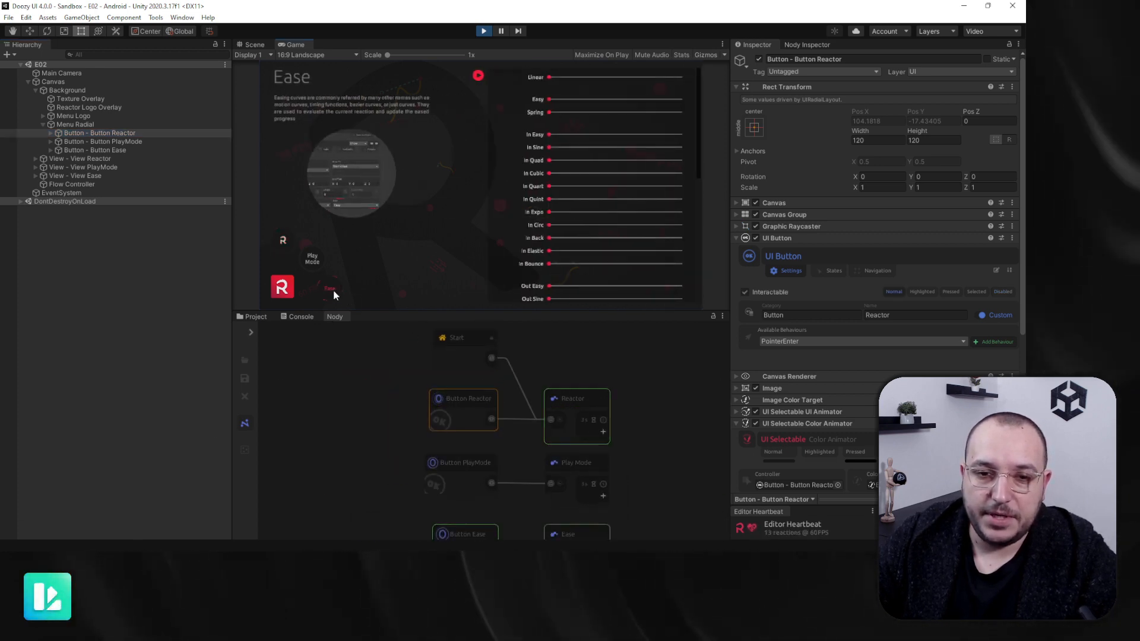
click(284, 241)
click(311, 261)
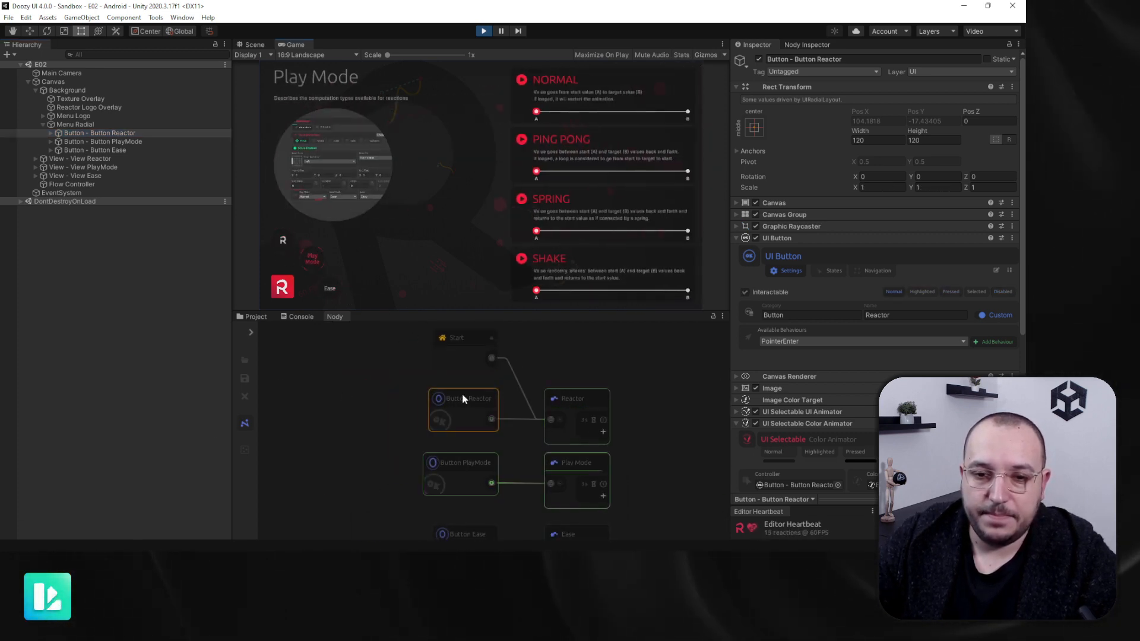
click(283, 241)
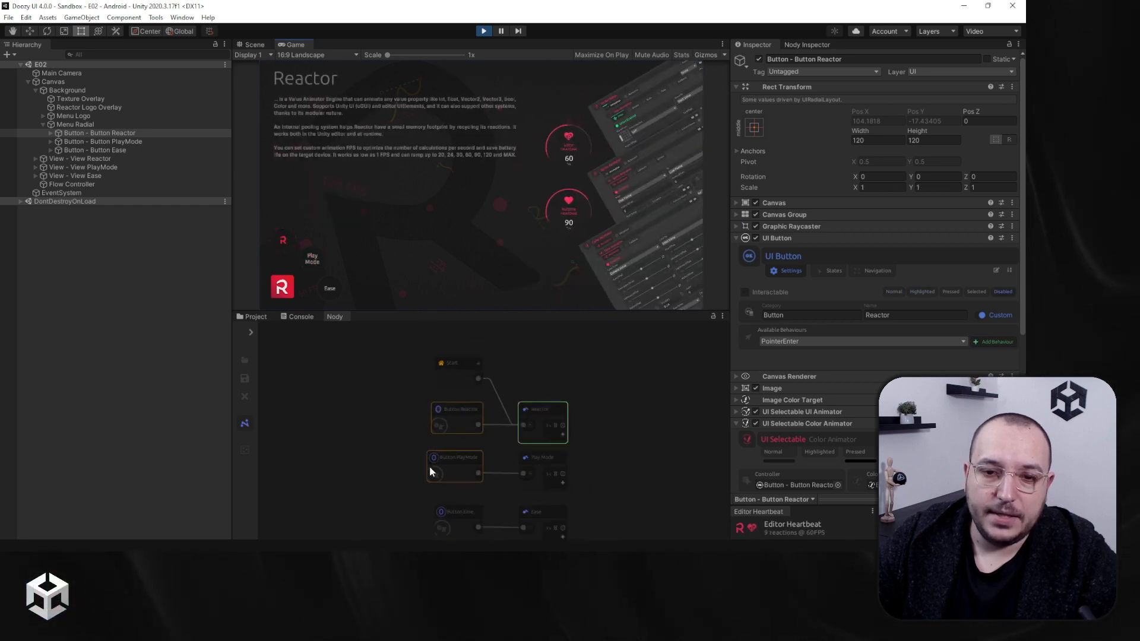
scroll(381, 392, up, 2)
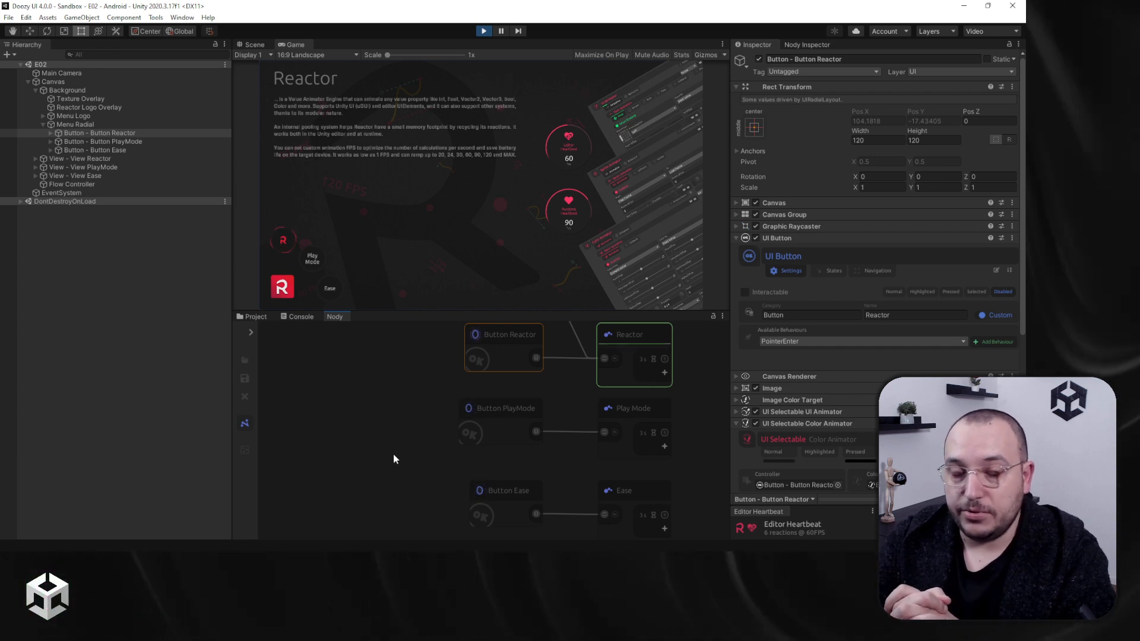
middle_drag(397, 457, 360, 465)
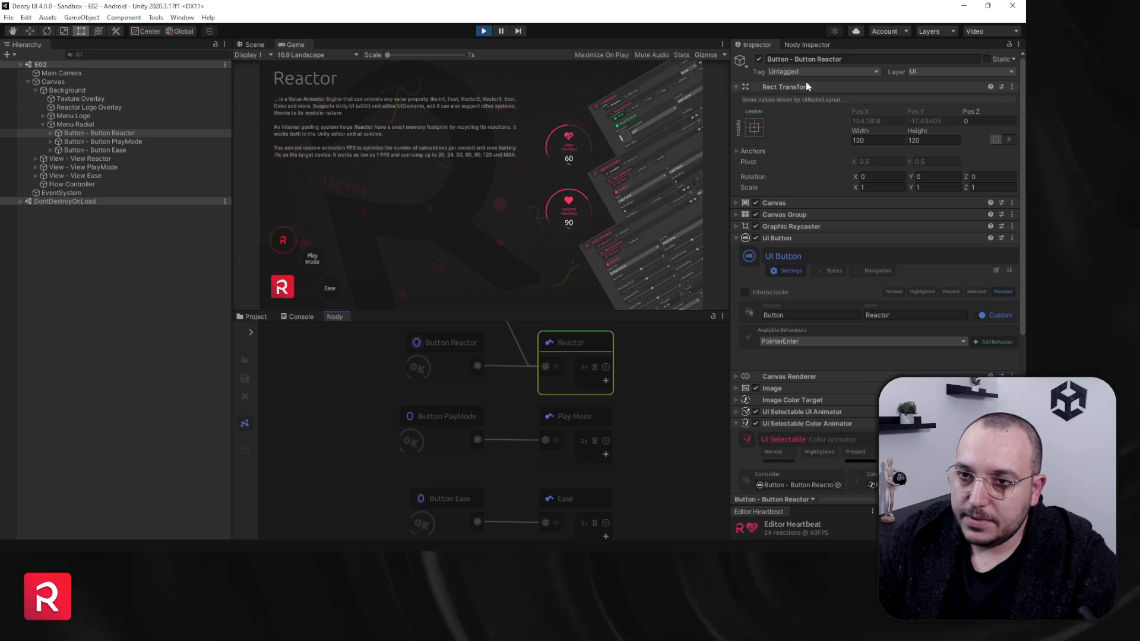
Examine the show and hide view settings that the Reactor and Play Mode UI nodes run on entering and exiting.
click(792, 48)
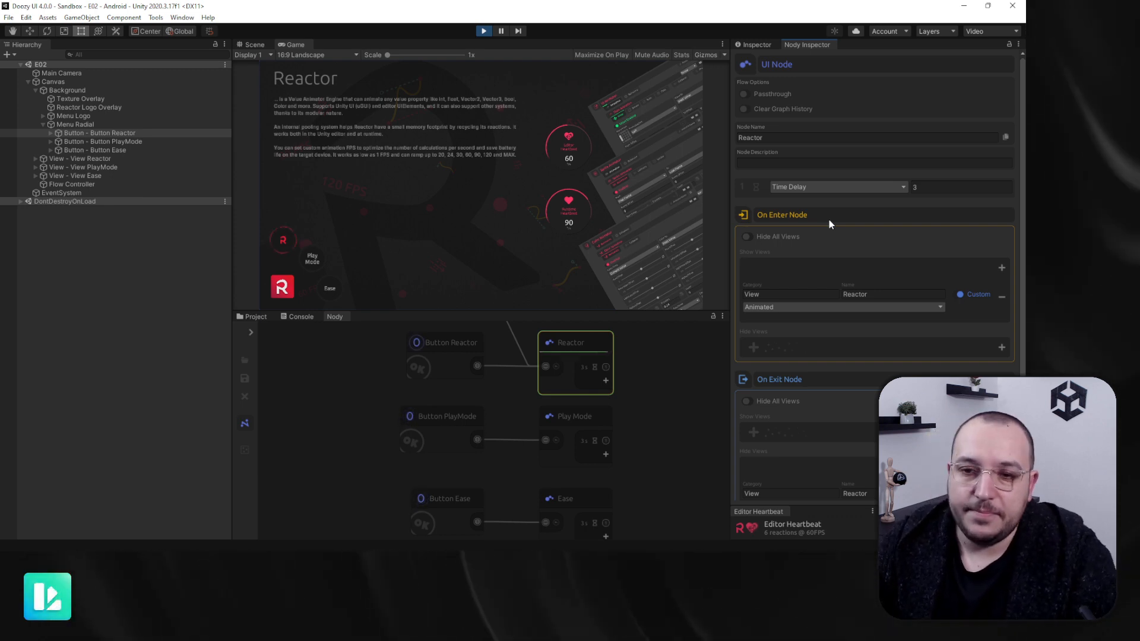
scroll(823, 245, down, 1)
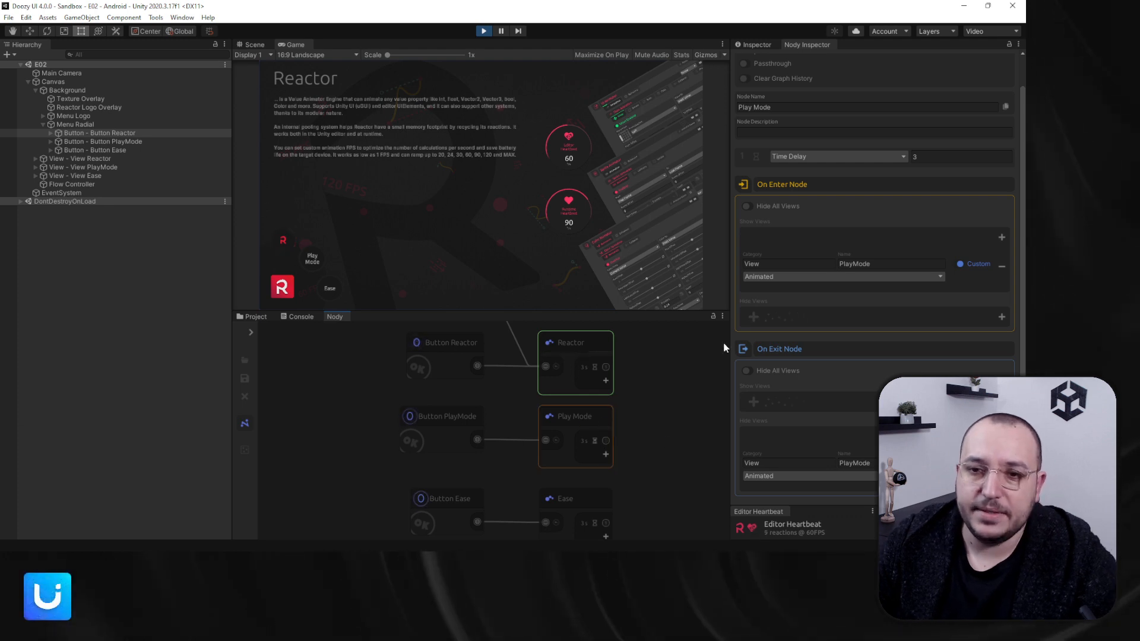
scroll(800, 156, up, 2)
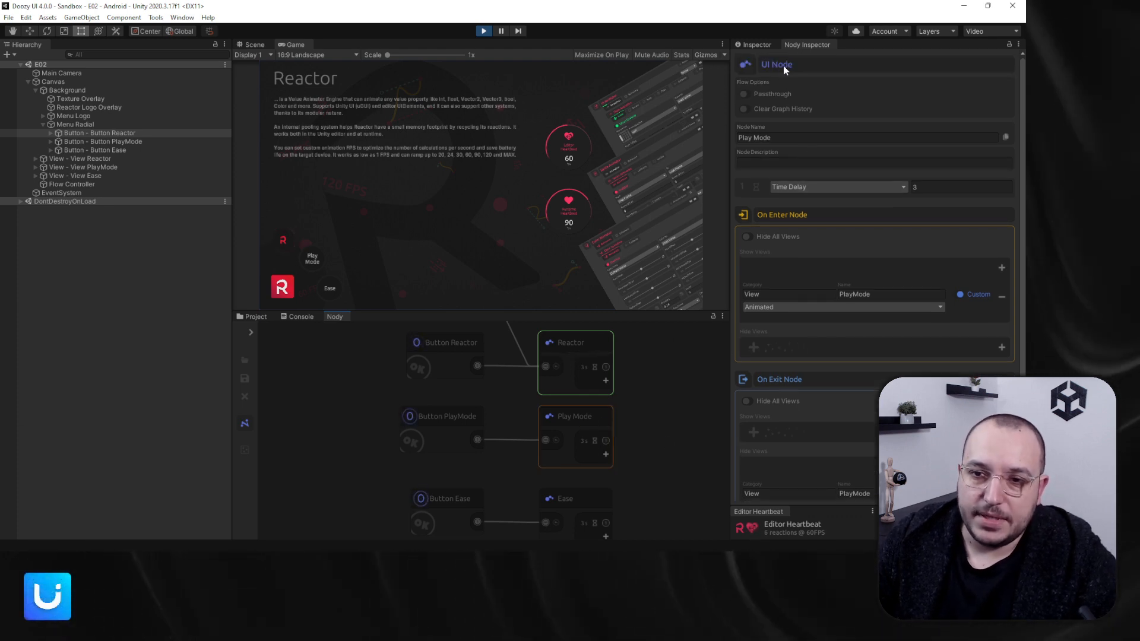
scroll(798, 274, down, 2)
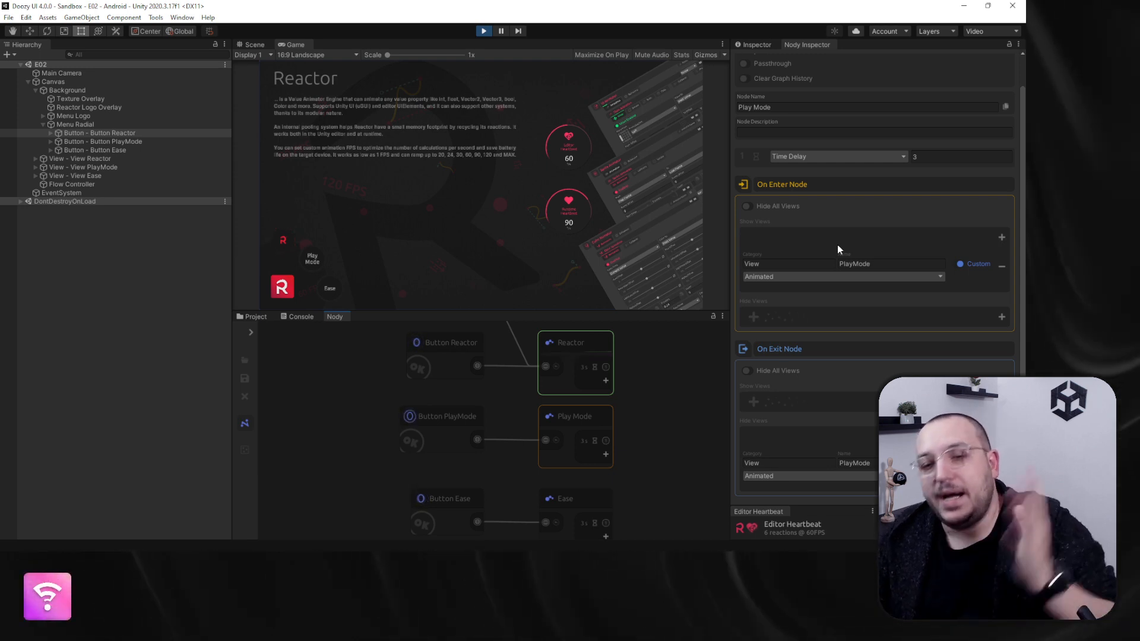
Set both the On Enter show view and the On Exit hide view of the Play Mode node to Instant.
click(771, 476)
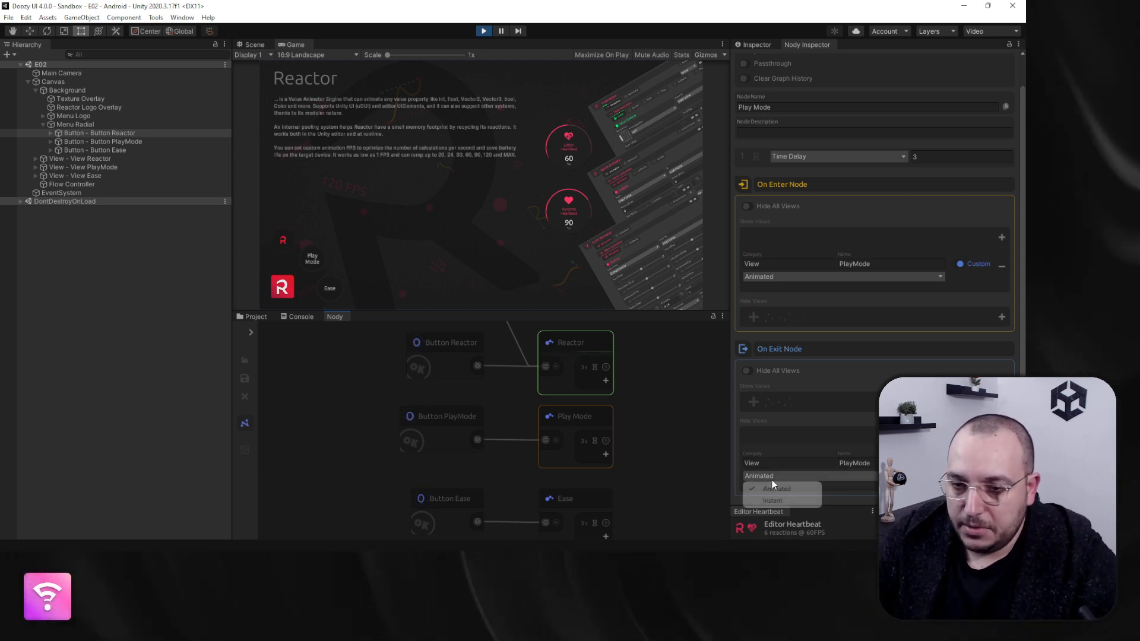
click(833, 491)
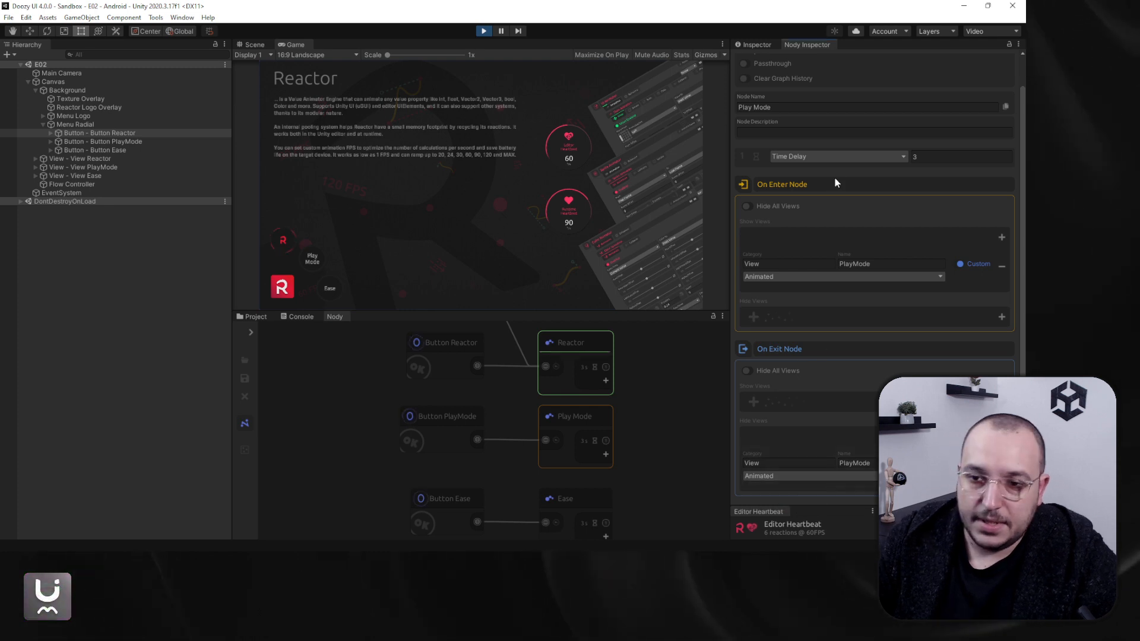
click(774, 300)
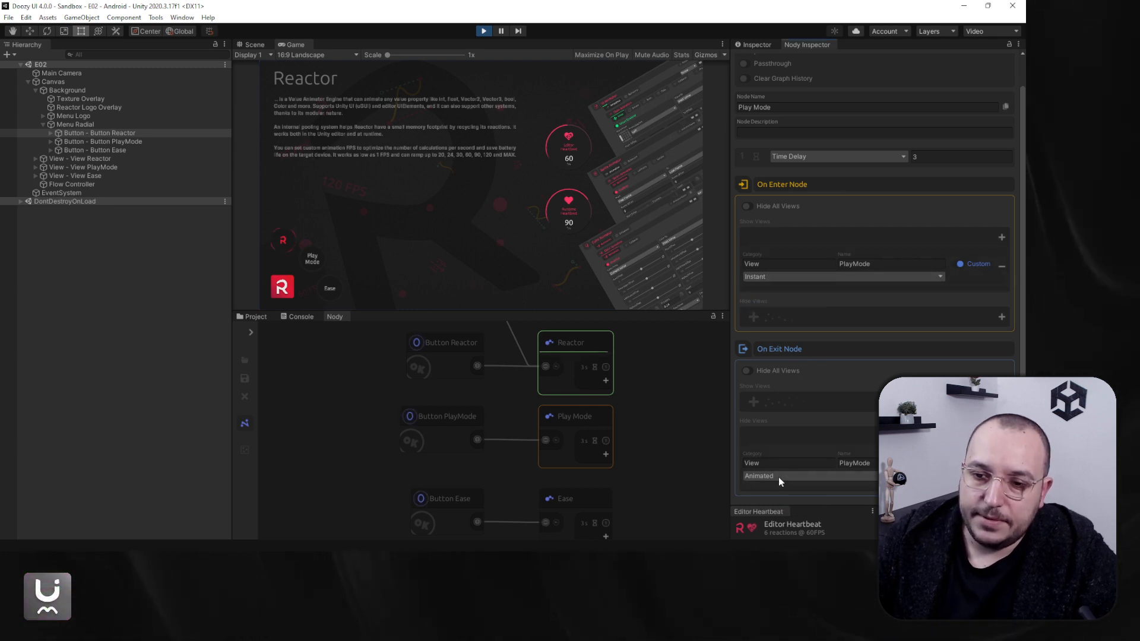
click(791, 500)
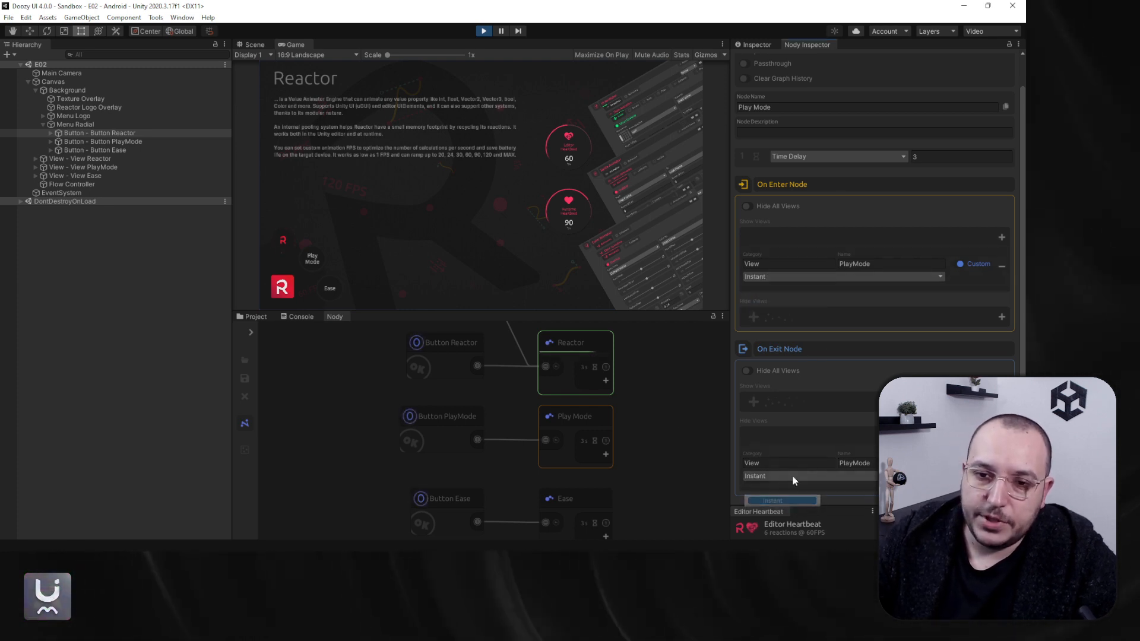
Switch the running menu back and forth between Reactor and Play Mode to observe the instant view transitions.
click(315, 262)
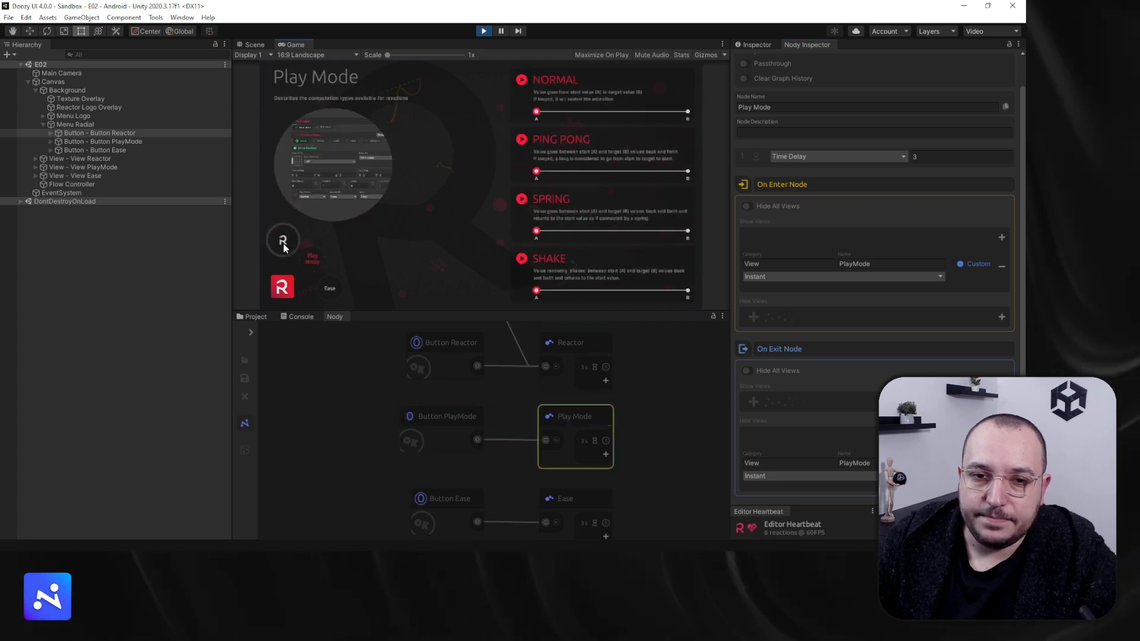
click(283, 242)
click(310, 262)
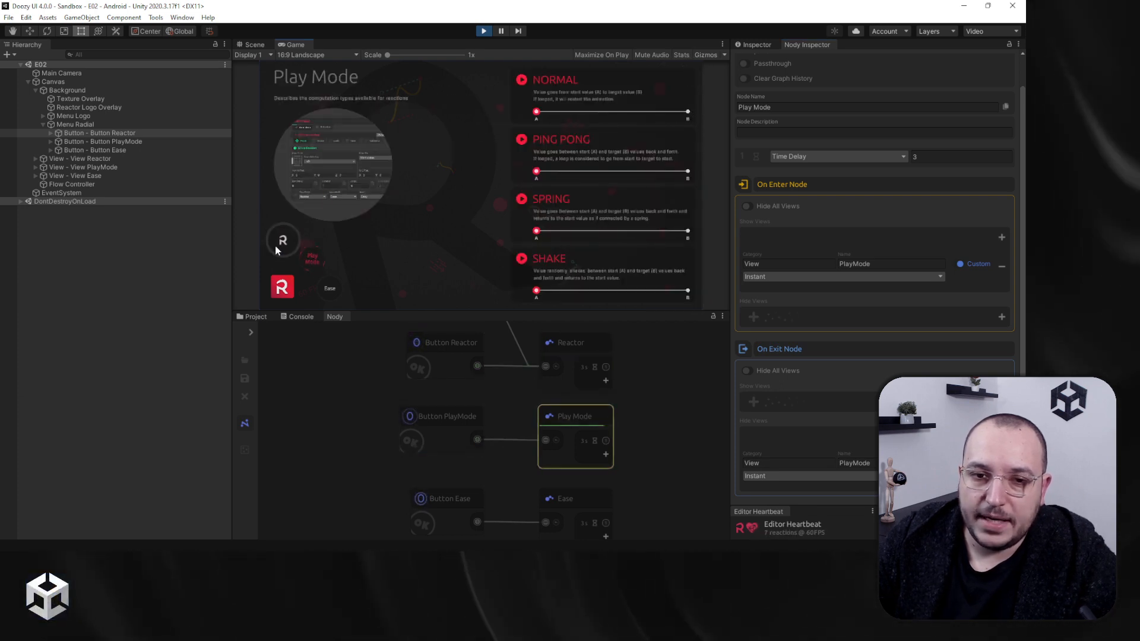
click(283, 241)
click(309, 264)
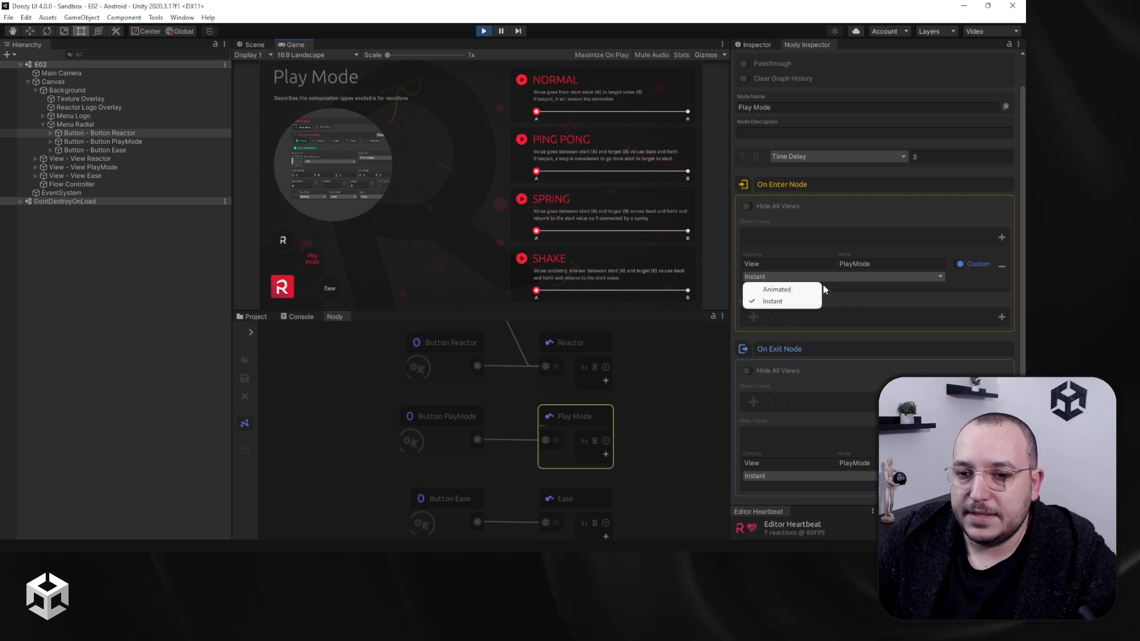
Set the Play Mode node's enter and exit view transitions to Animated and test them by switching between Reactor, Play Mode and Ease.
click(790, 475)
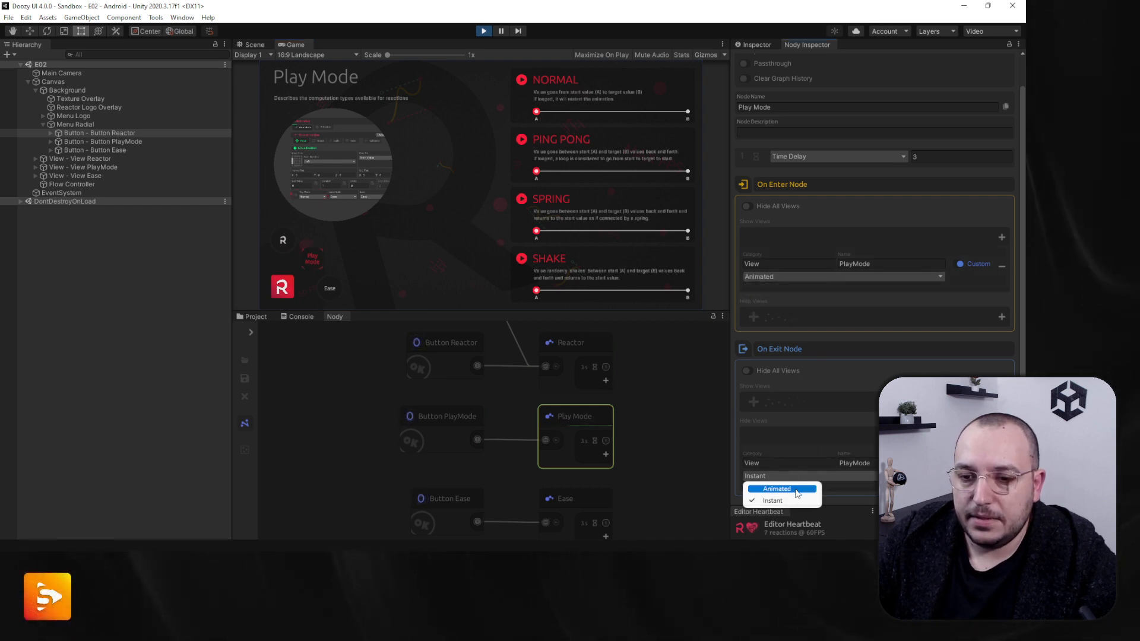
click(772, 497)
click(277, 241)
click(305, 256)
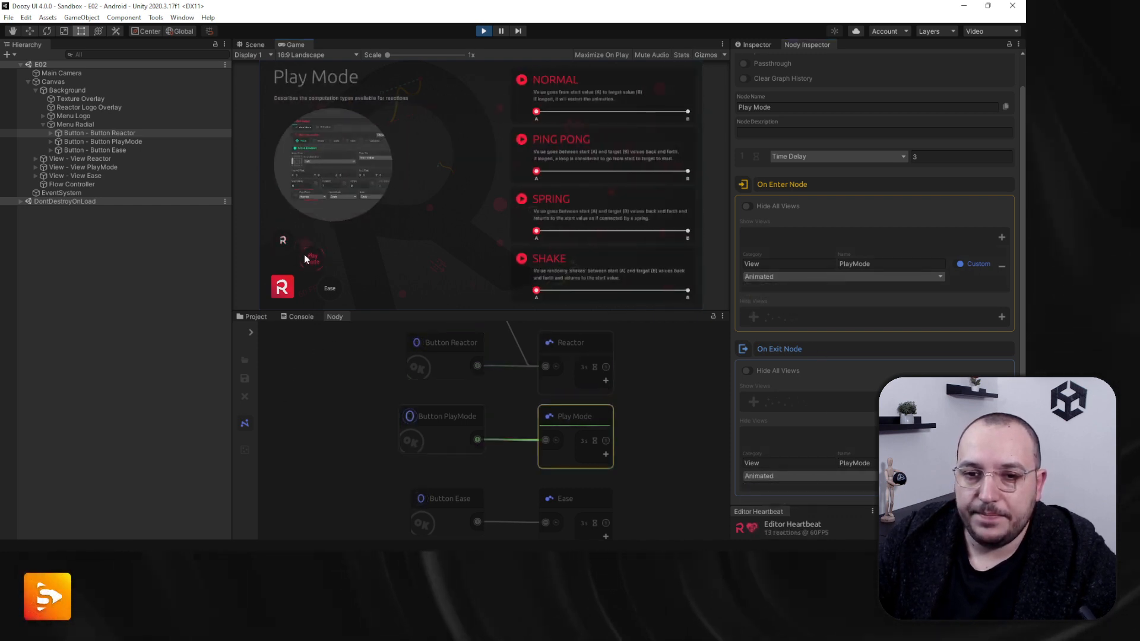
click(328, 281)
click(320, 266)
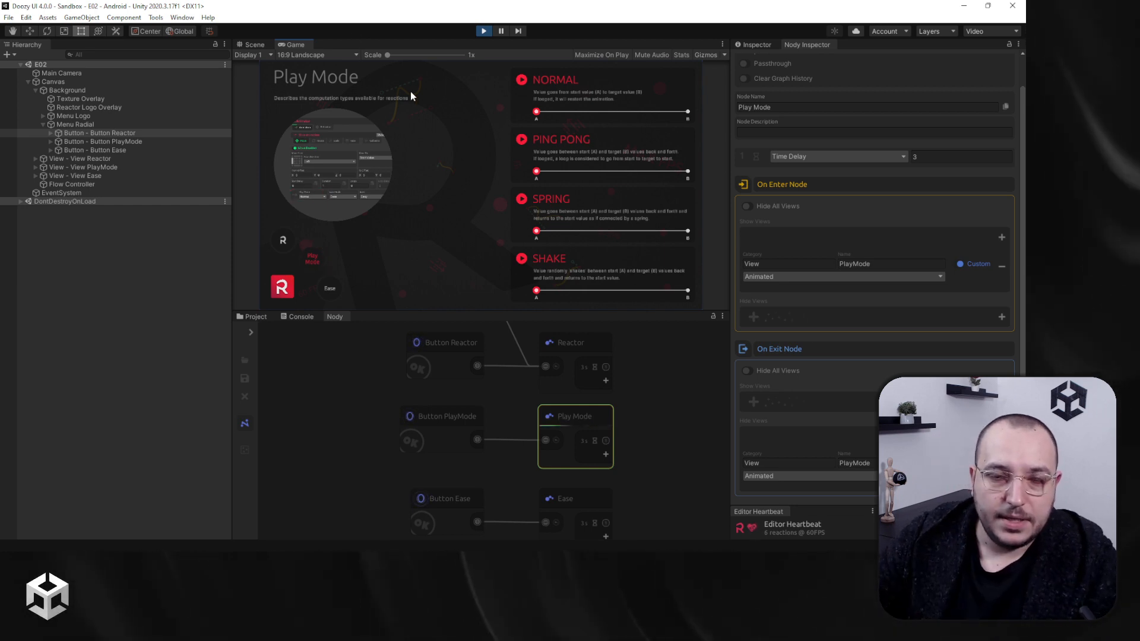
Frame the Menu Radial object in the Scene view to look closely at the radial buttons.
click(79, 125)
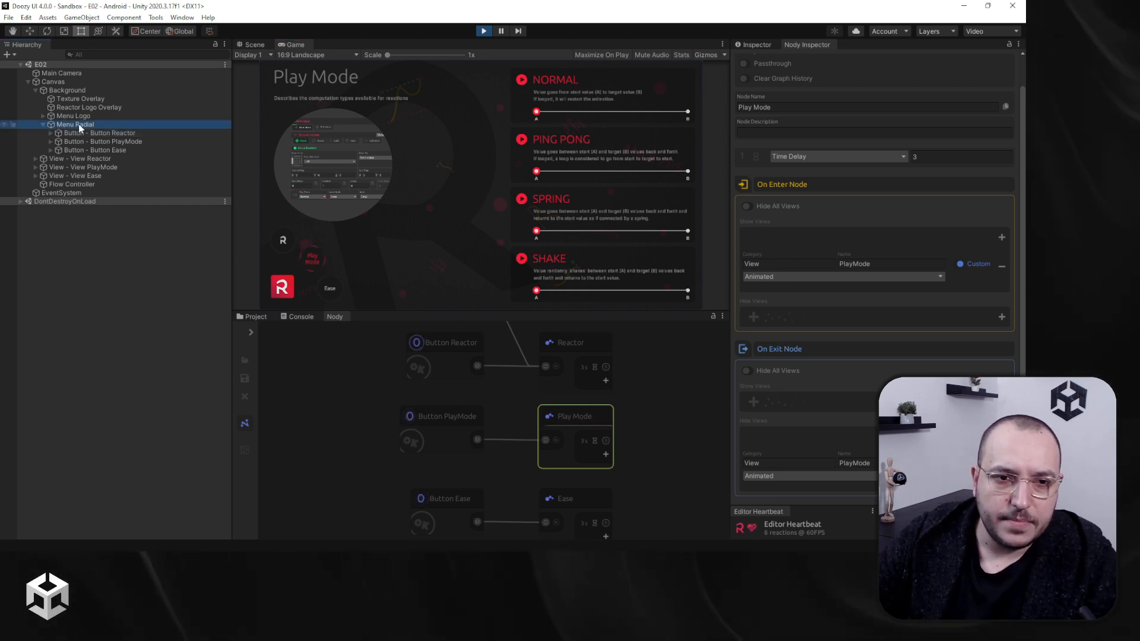
click(252, 45)
key(f)
scroll(503, 204, up, 8)
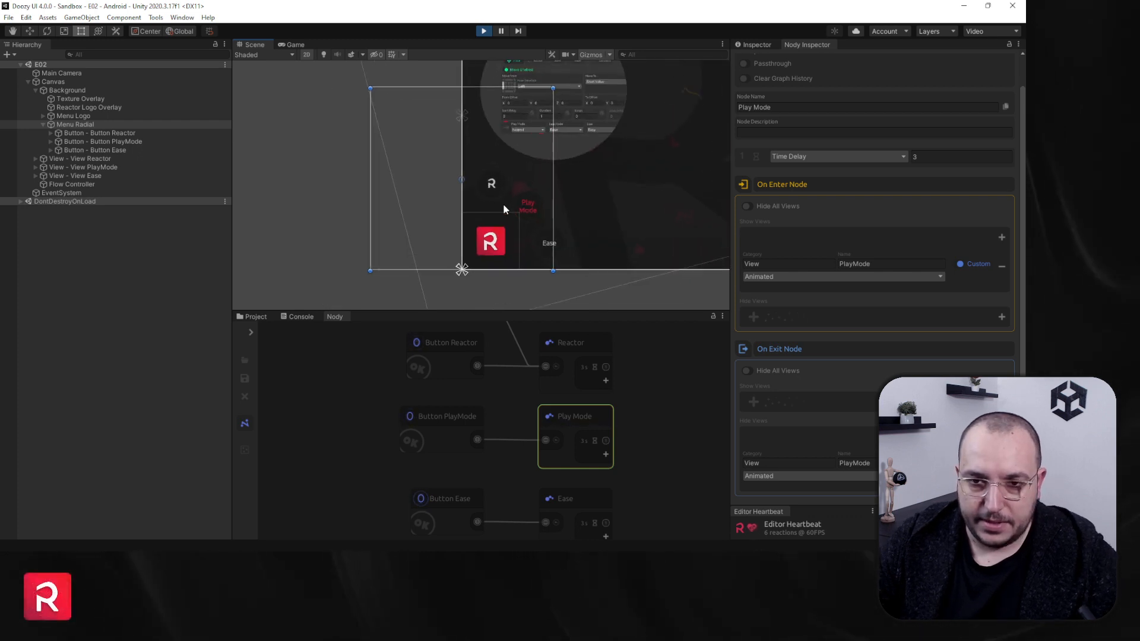
scroll(501, 201, down, 4)
Disable the Rect Mask 2D component on the Background object.
click(82, 92)
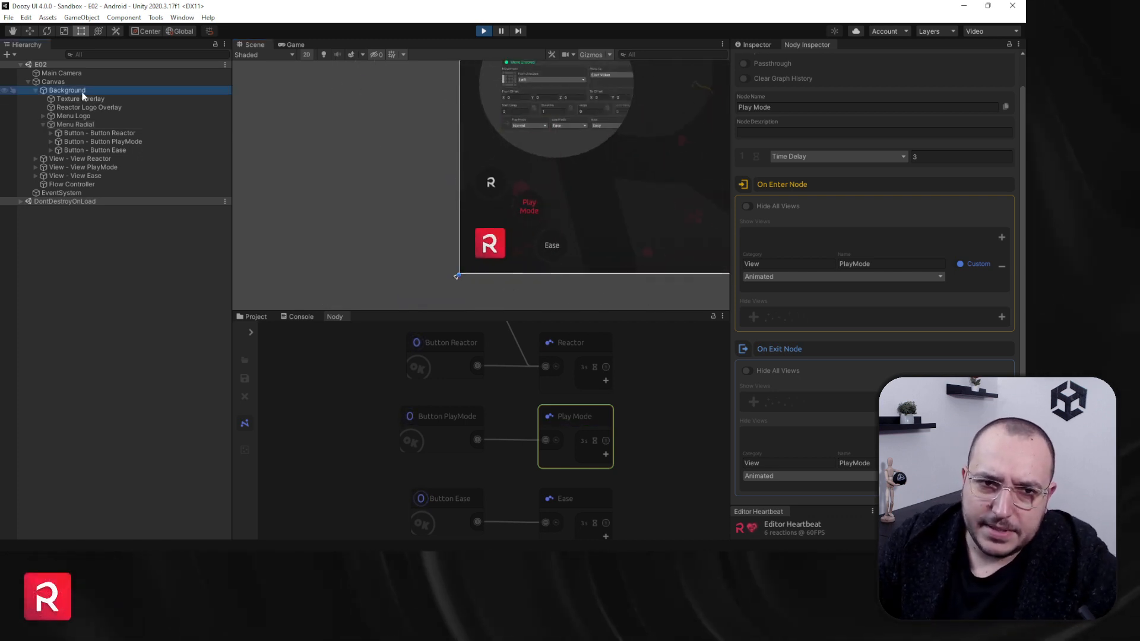
click(754, 45)
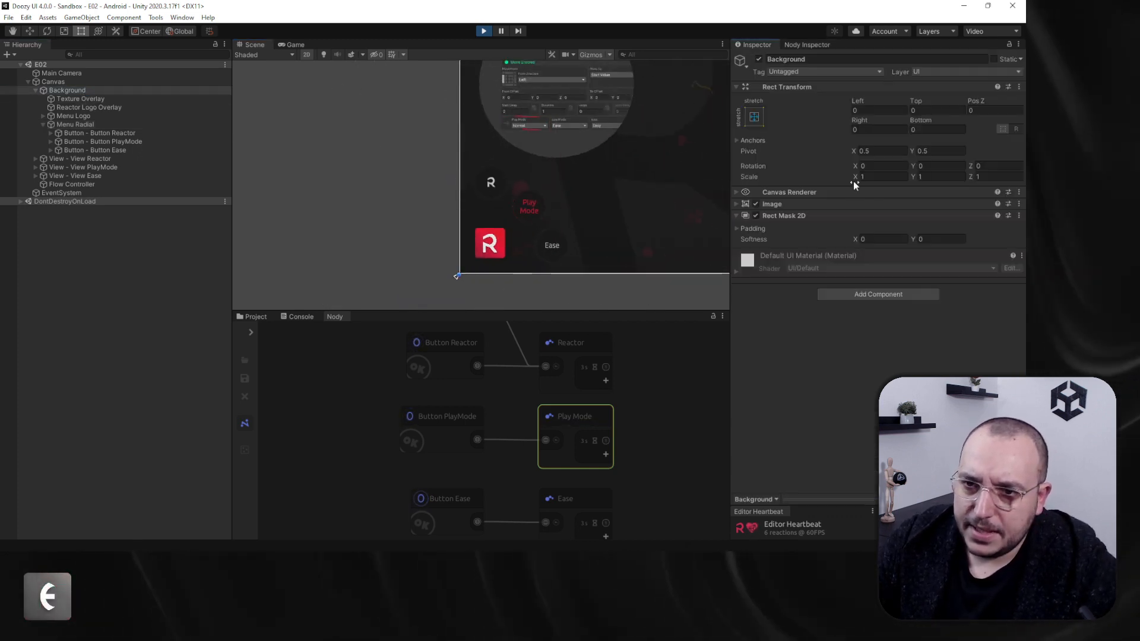
click(755, 215)
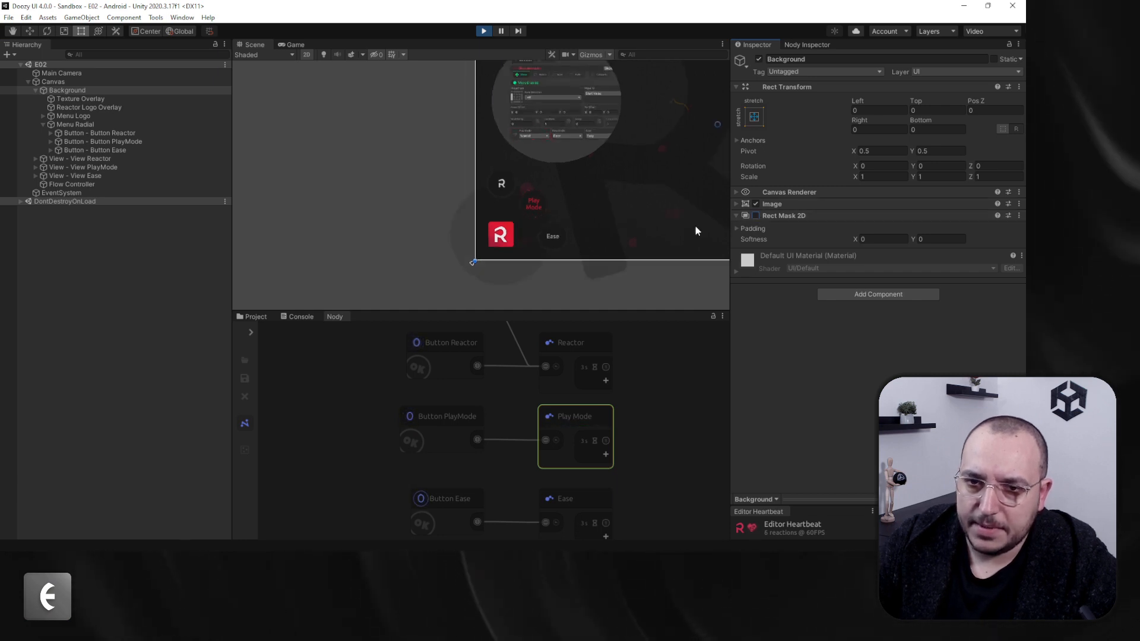
scroll(535, 223, up, 5)
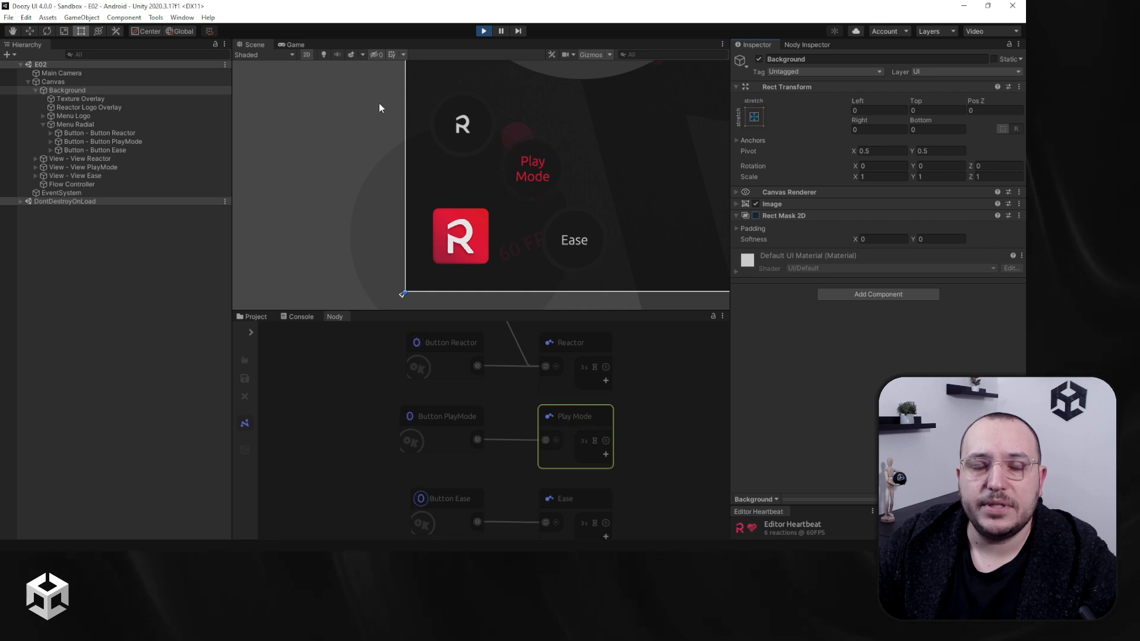
Set Menu Radial's UI Radial Layout to a radius of 477 and a max angle of 167.
click(143, 124)
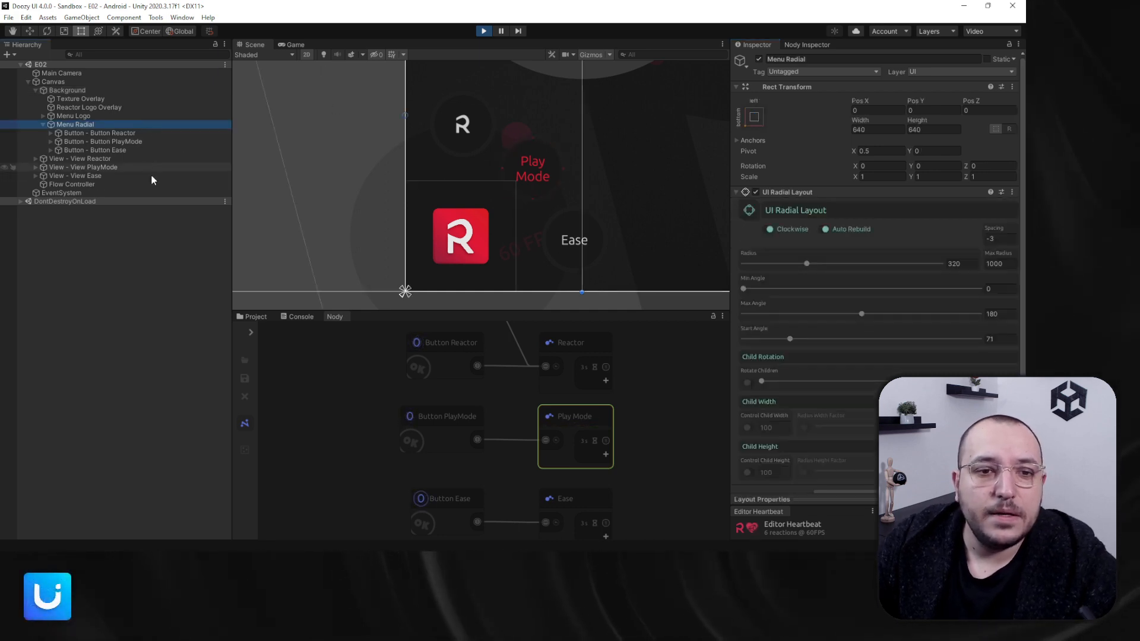
scroll(518, 177, down, 4)
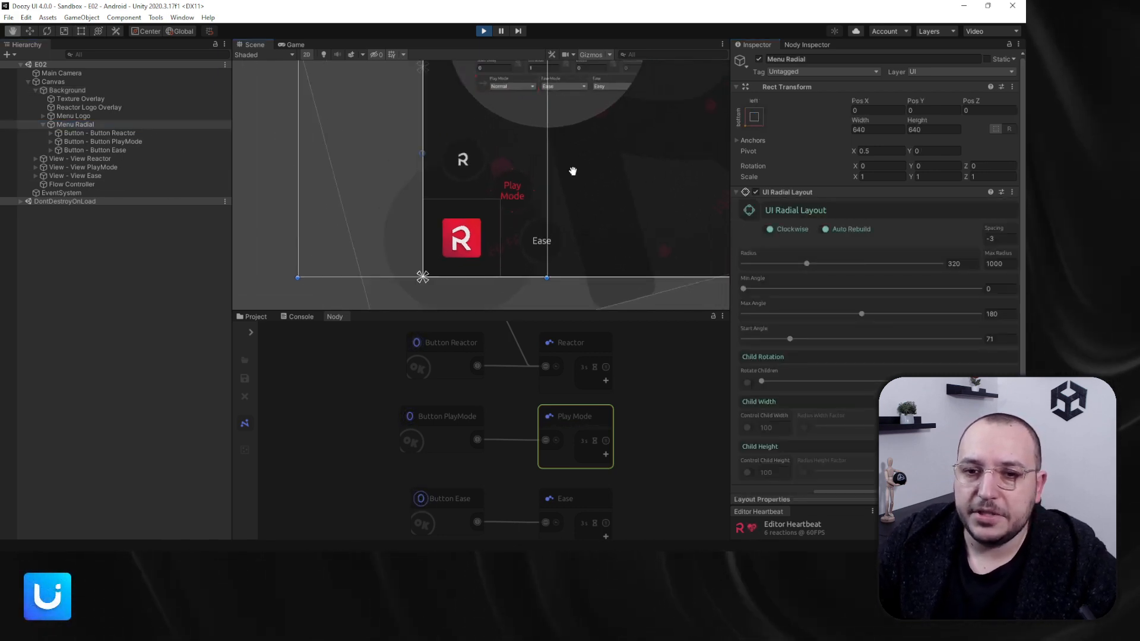
drag(806, 263, 837, 264)
mouse_move(743, 289)
mouse_down()
mouse_move(789, 292)
mouse_move(736, 298)
mouse_move(795, 297)
mouse_move(747, 304)
mouse_up()
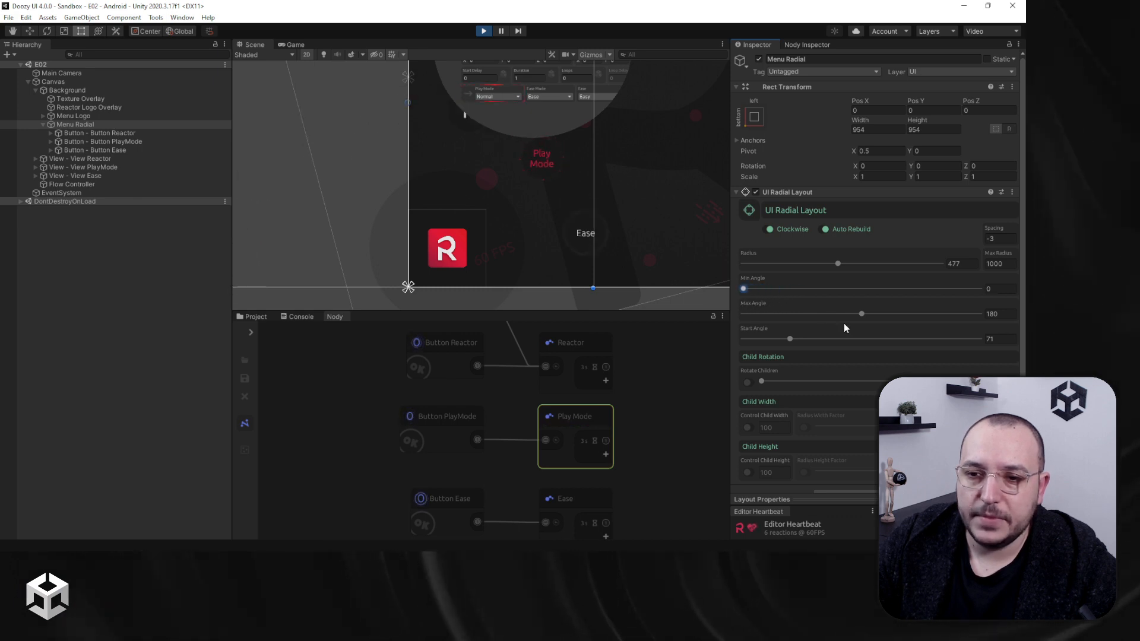
mouse_move(859, 316)
mouse_down()
mouse_move(899, 321)
mouse_move(826, 318)
mouse_move(850, 315)
mouse_up()
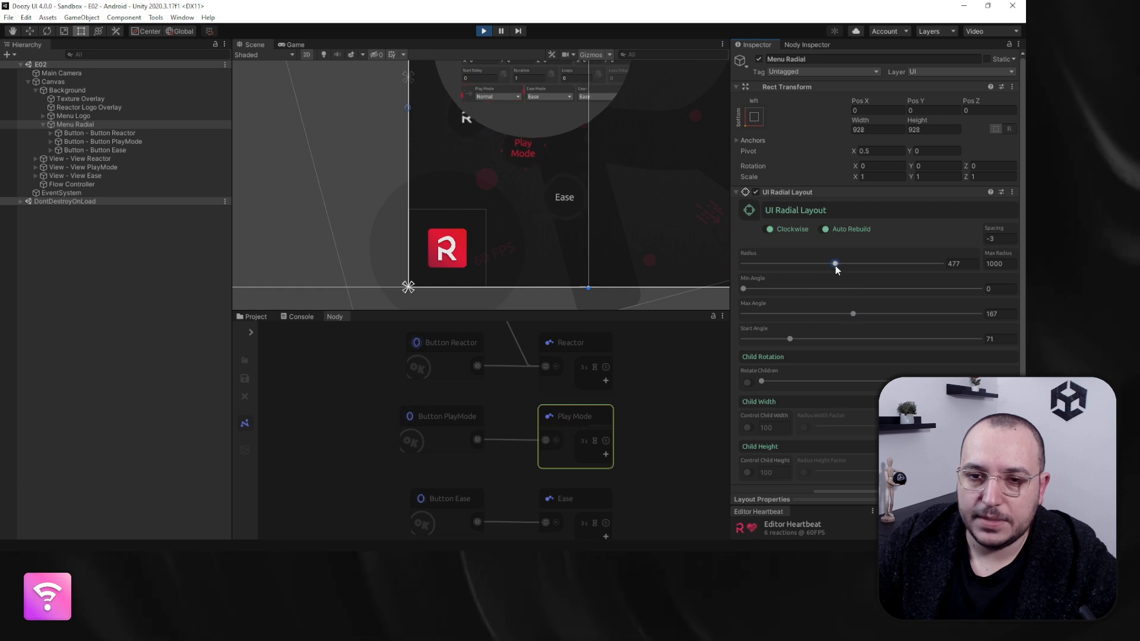
Reduce the radial layout's radius to 369 and set its start angle to 150.
drag(836, 264, 817, 267)
drag(787, 340, 835, 356)
scroll(537, 230, down, 4)
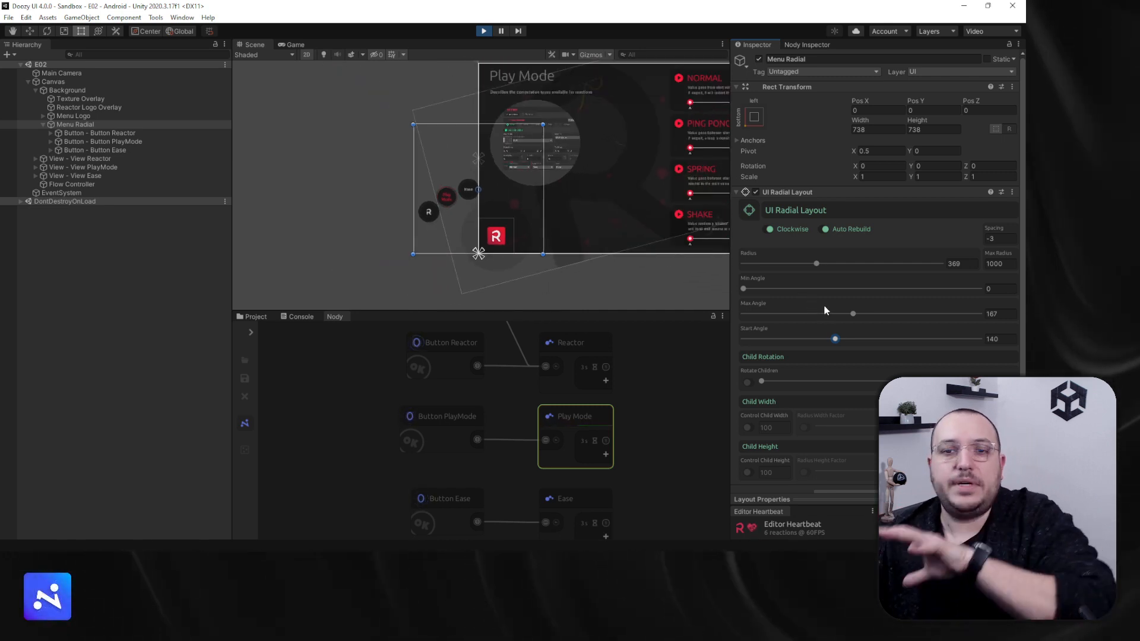
drag(835, 338, 843, 345)
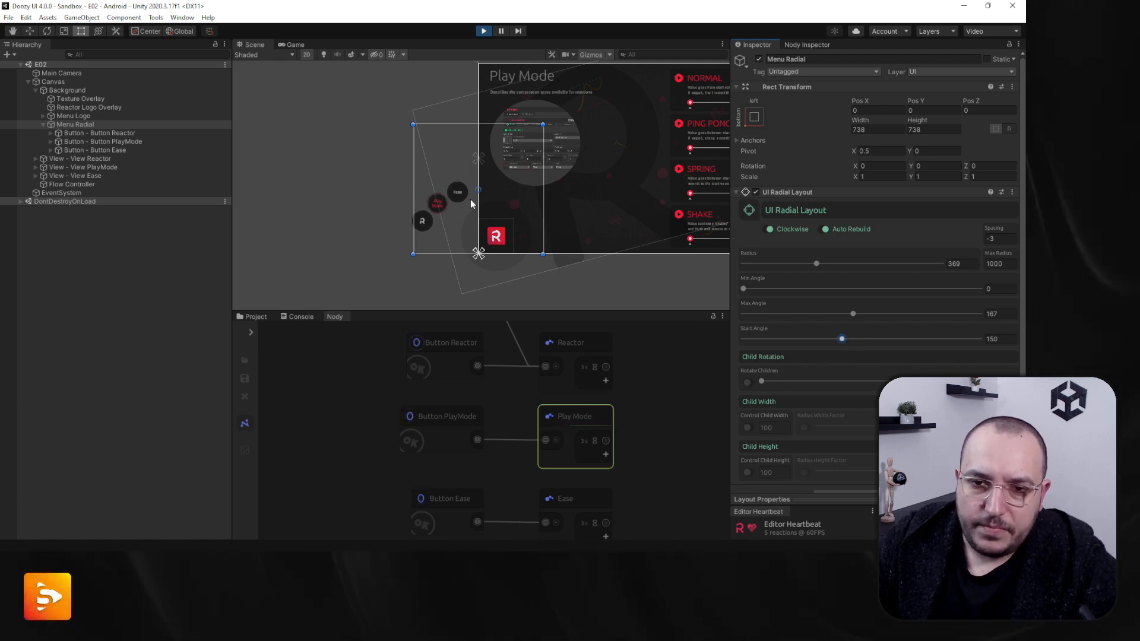
Try rotating the radial layout's child buttons, and restore the layout to radius 320, max angle 180 and start angle 71.
scroll(439, 214, up, 3)
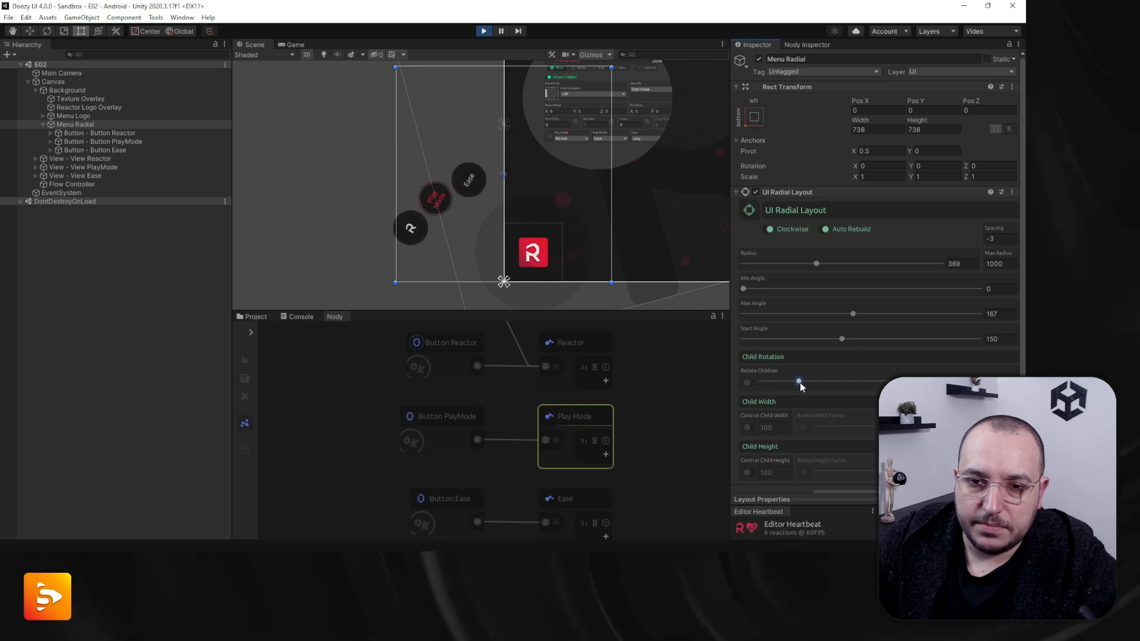
drag(799, 382, 743, 383)
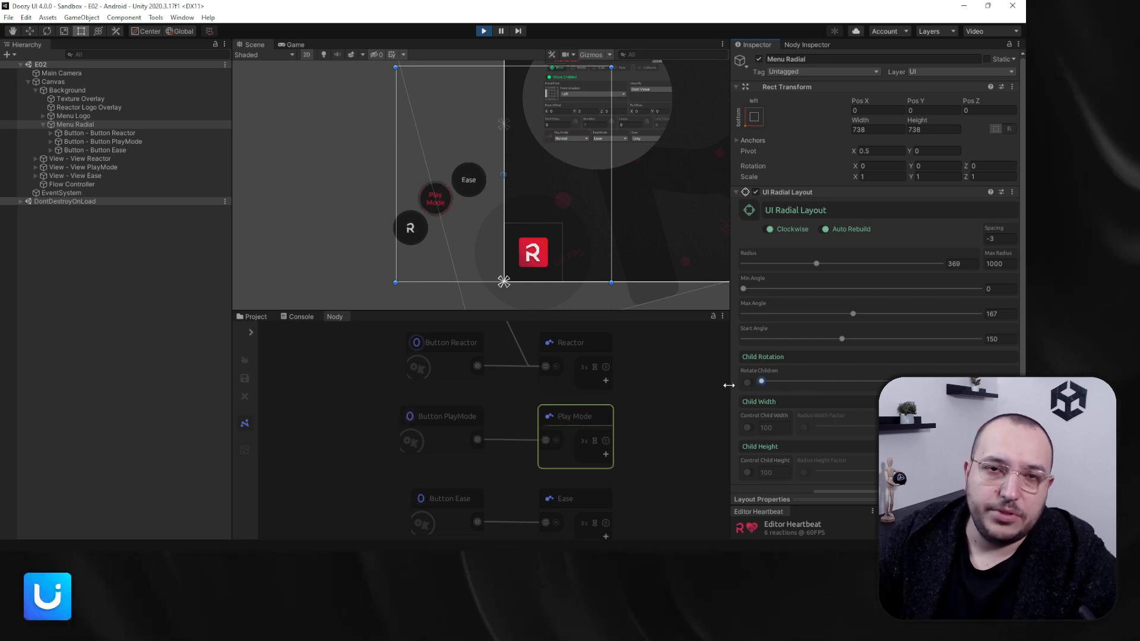
click(789, 338)
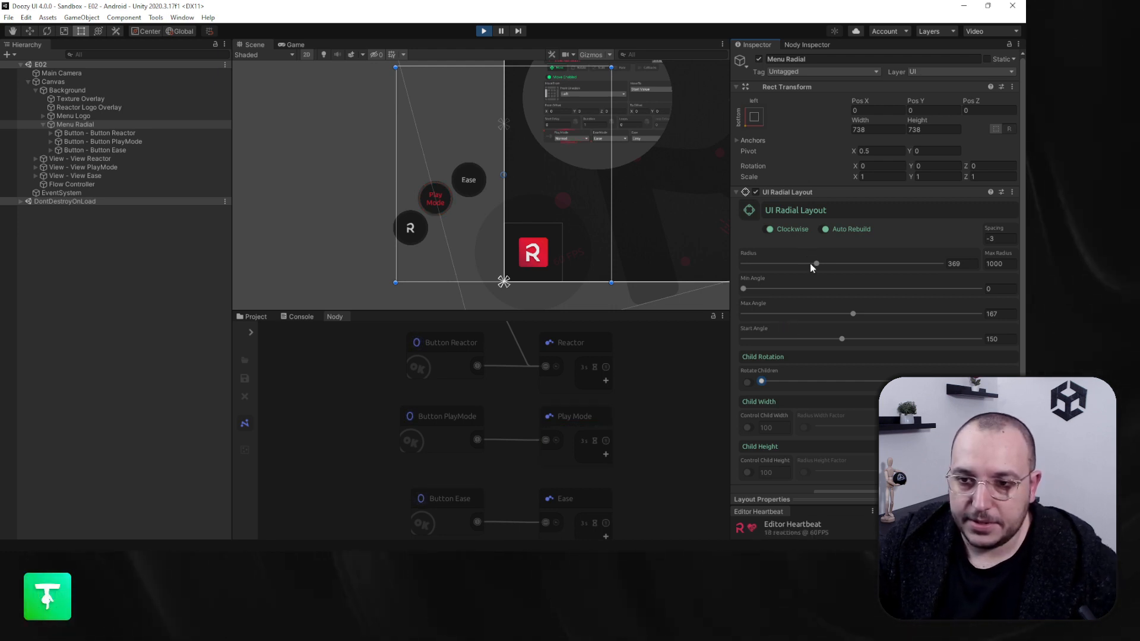
mouse_move(816, 263)
mouse_down()
mouse_move(838, 263)
mouse_move(806, 265)
mouse_up()
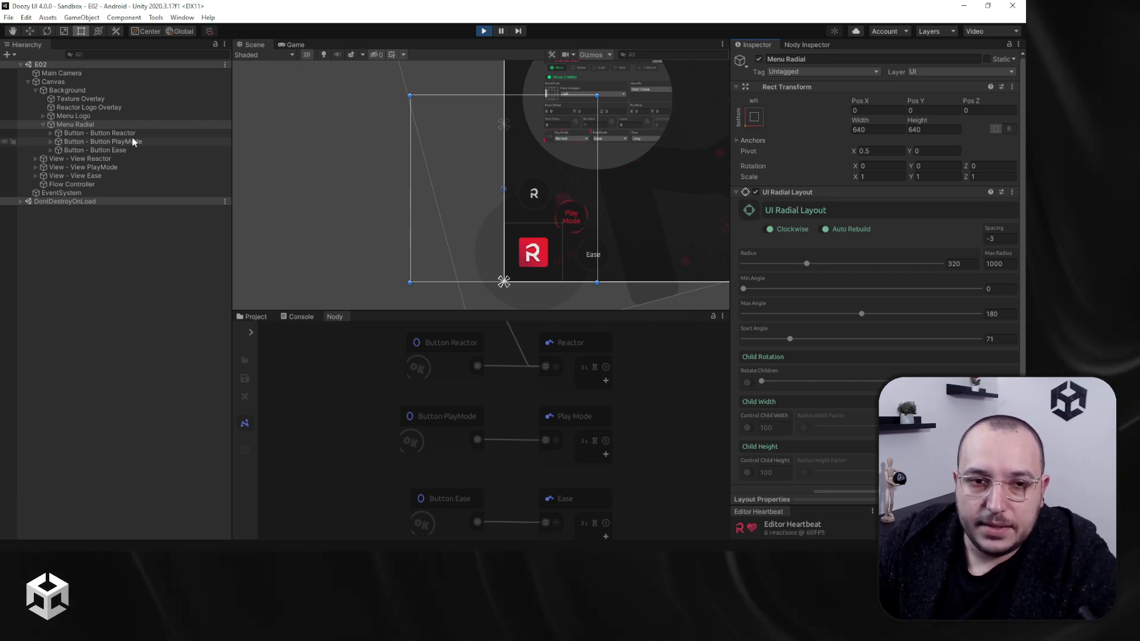
Move Button - Button Reactor to the end of Menu Radial's children and test the reordered buttons in the Game view.
scroll(617, 228, up, 2)
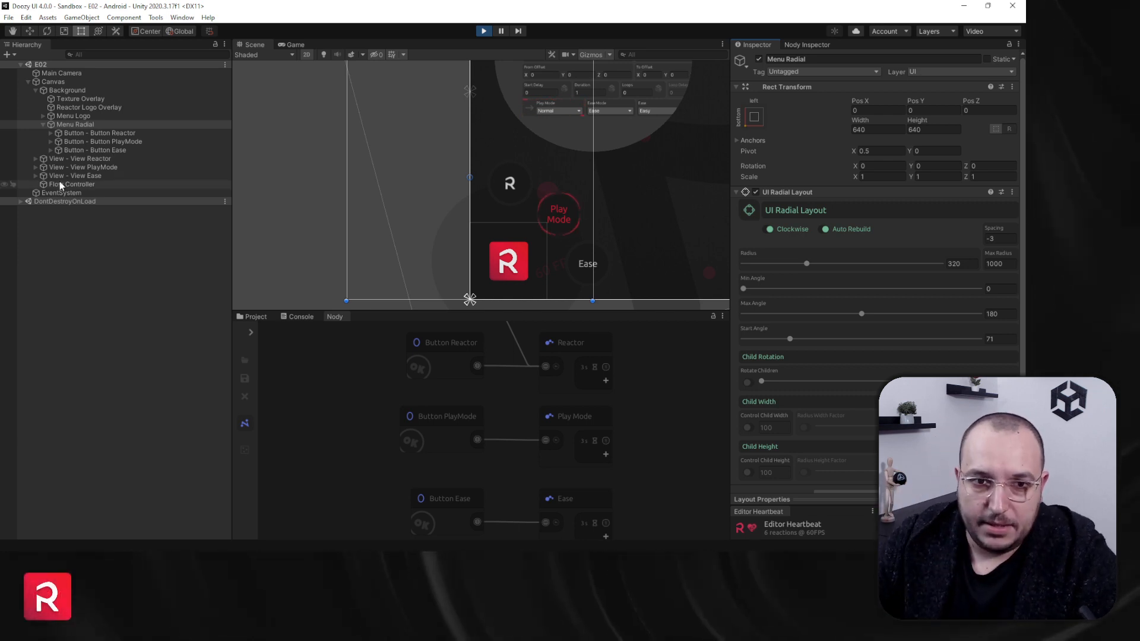
drag(138, 133, 141, 156)
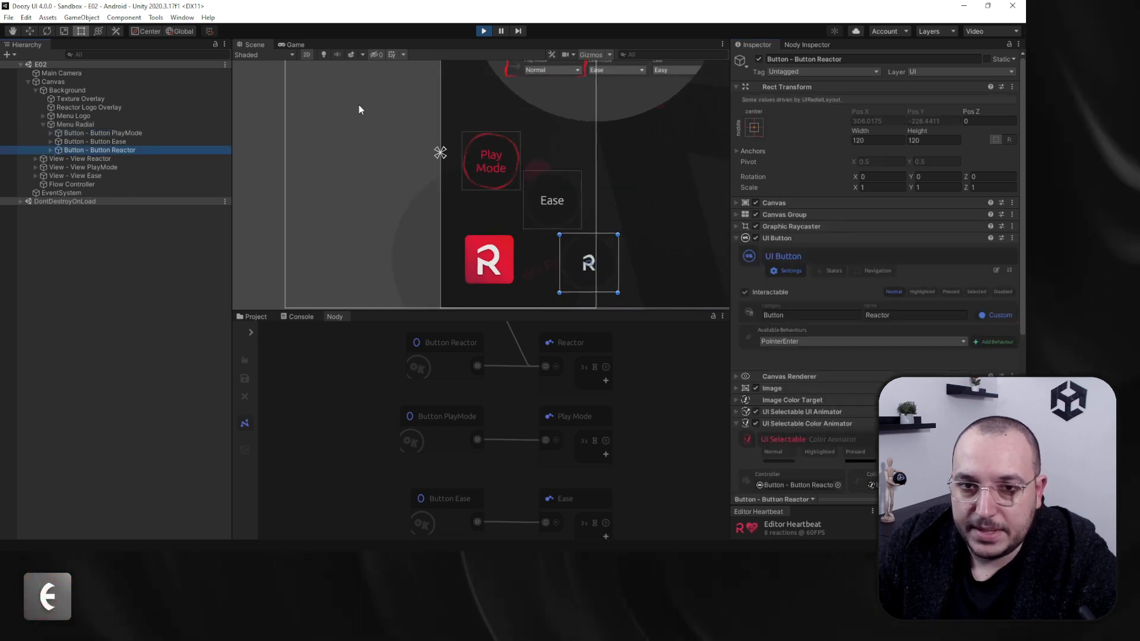
click(293, 46)
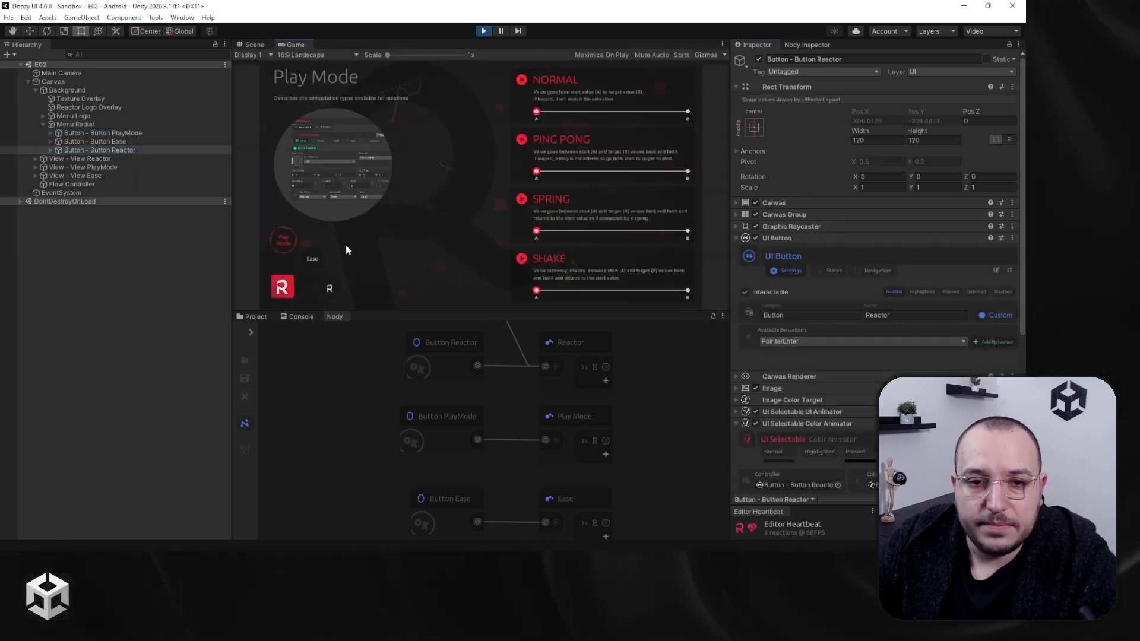
click(304, 262)
click(338, 289)
click(315, 263)
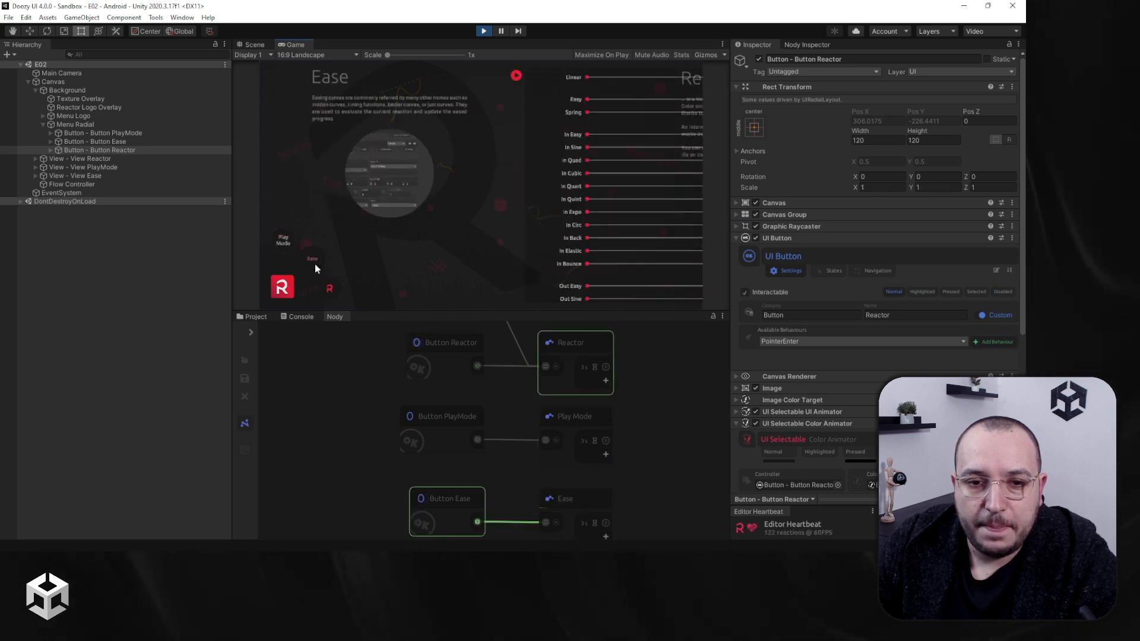
Move Button - Button Ease below Button - Button Reactor in the Menu Radial hierarchy.
drag(107, 142, 116, 156)
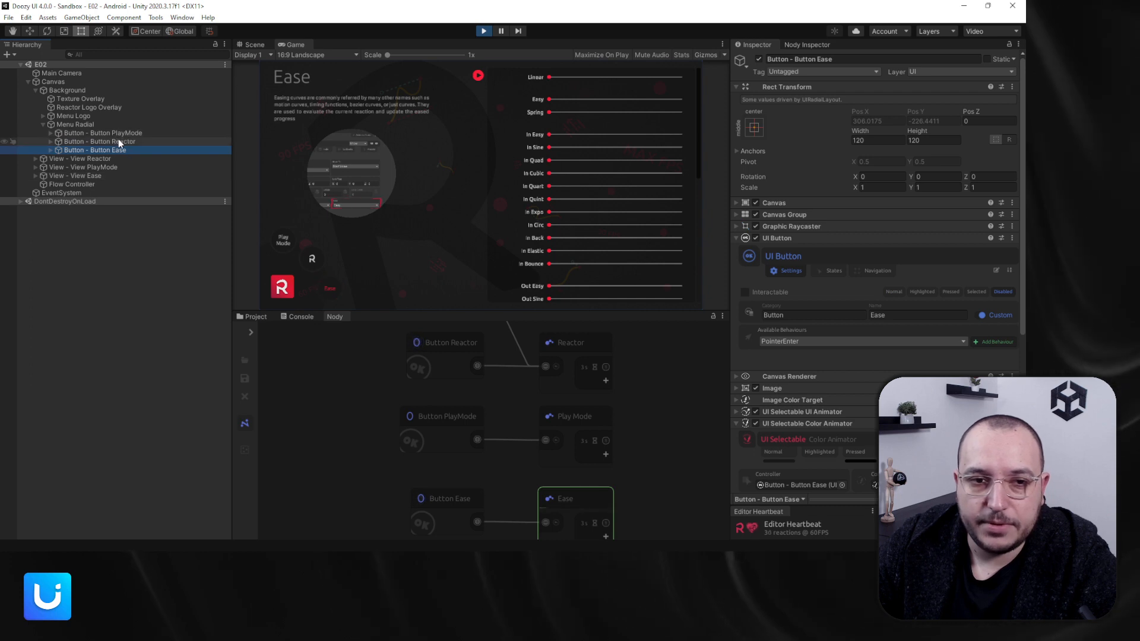
Move Button - Button Reactor to the first position among Menu Radial's children and open the Reactor view from the running menu.
drag(119, 139, 116, 130)
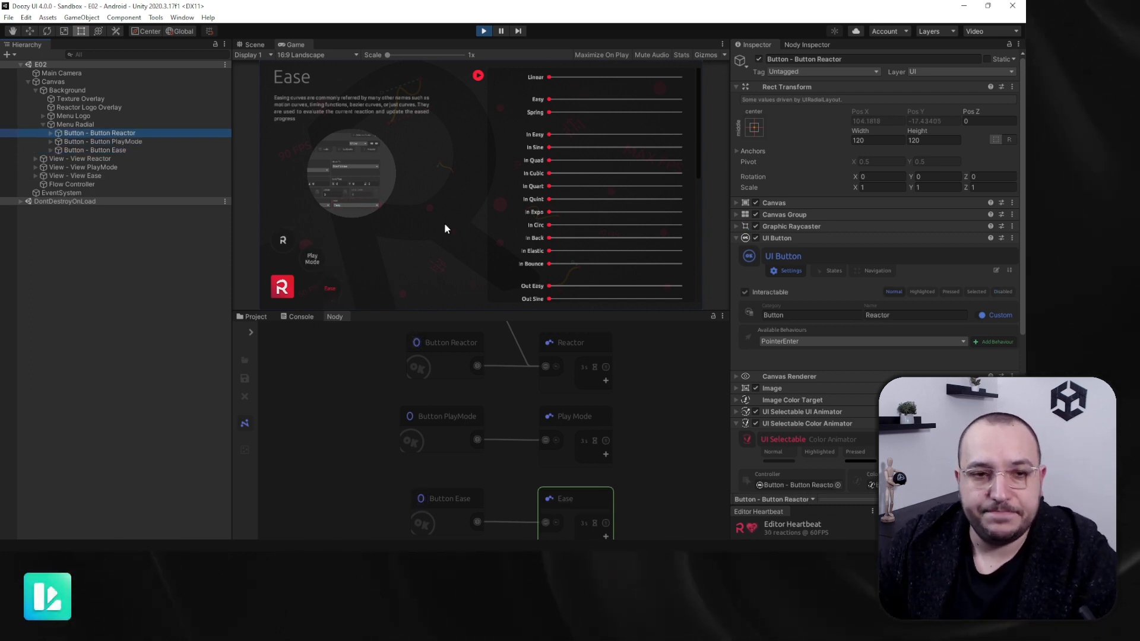
click(78, 124)
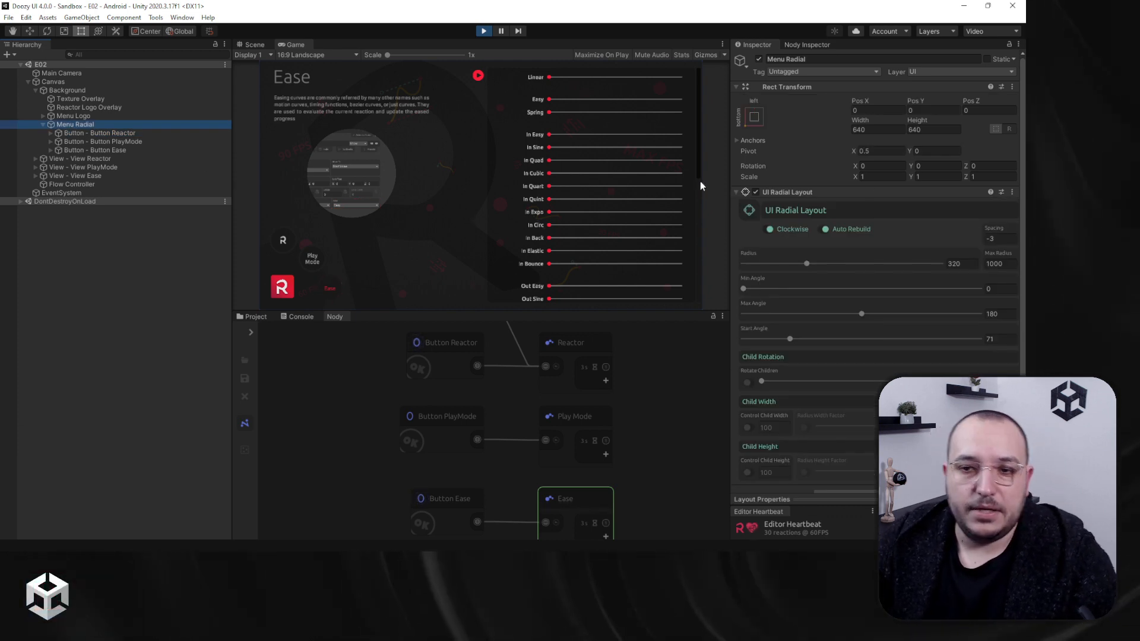
scroll(885, 315, down, 1)
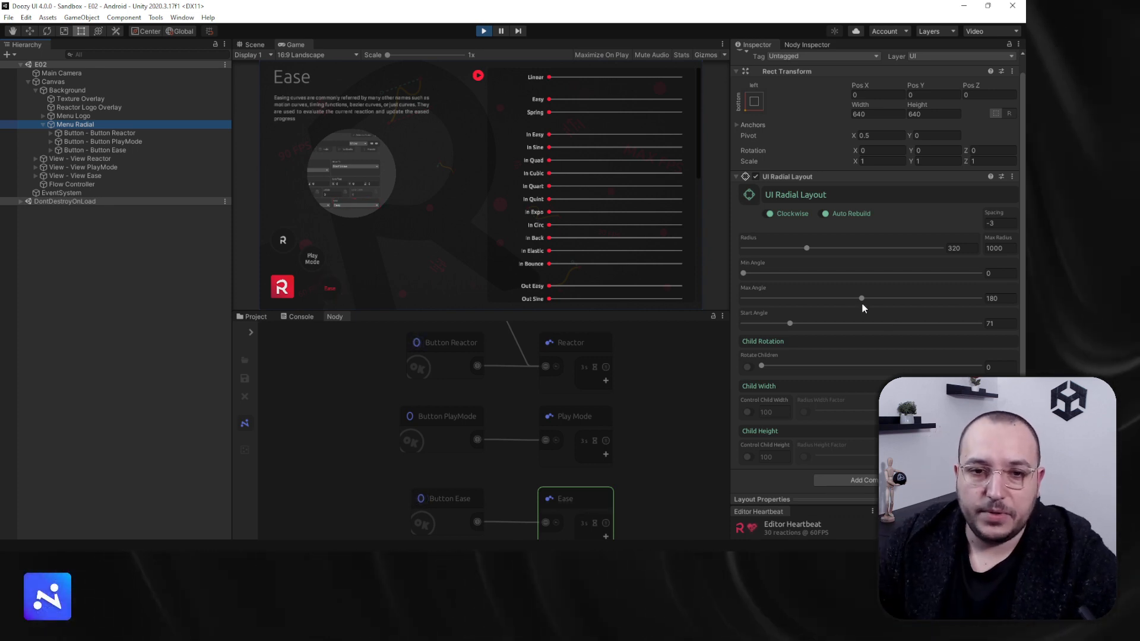
click(280, 243)
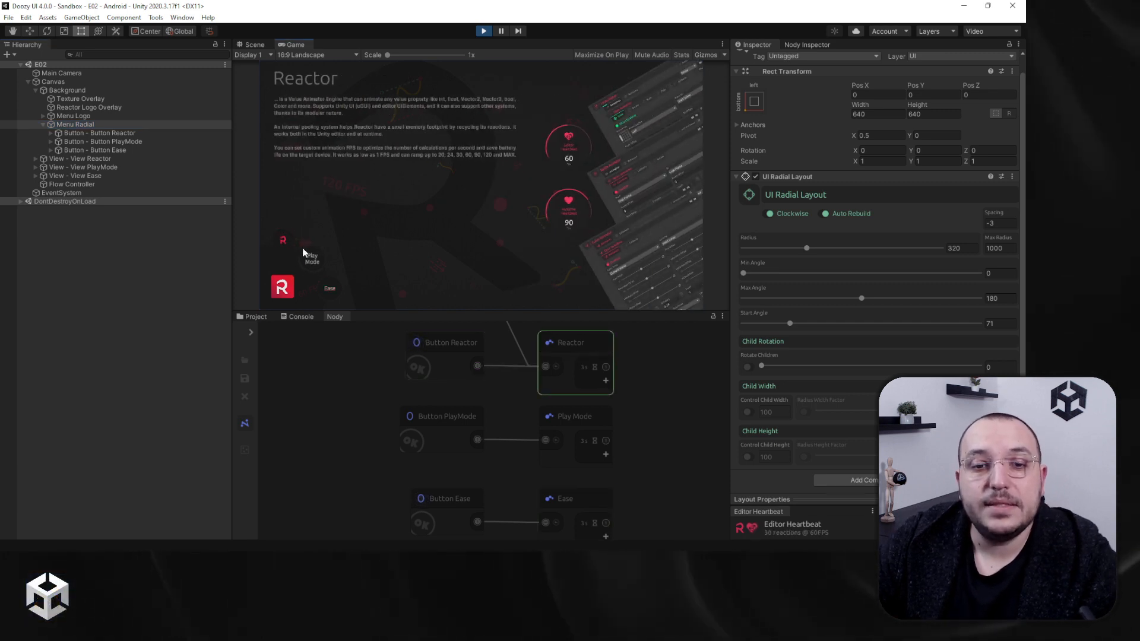
Inspect ActiveEffect 1 to 4 under Button - Button Reactor and view the effects up close in the Scene view.
click(51, 133)
click(104, 159)
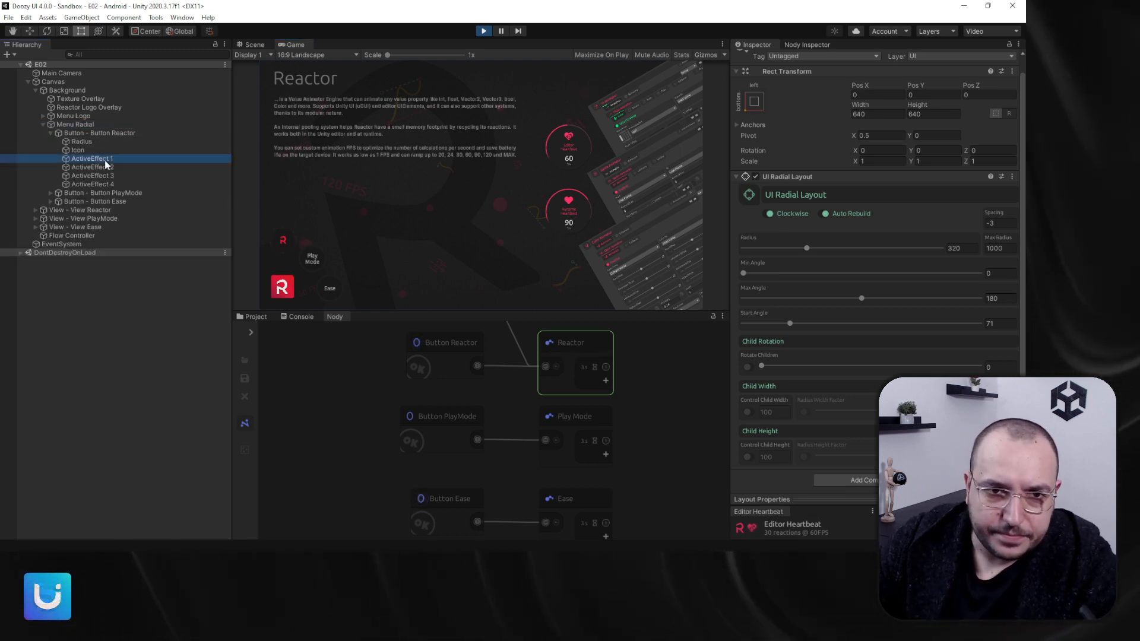
click(102, 167)
click(101, 177)
click(105, 183)
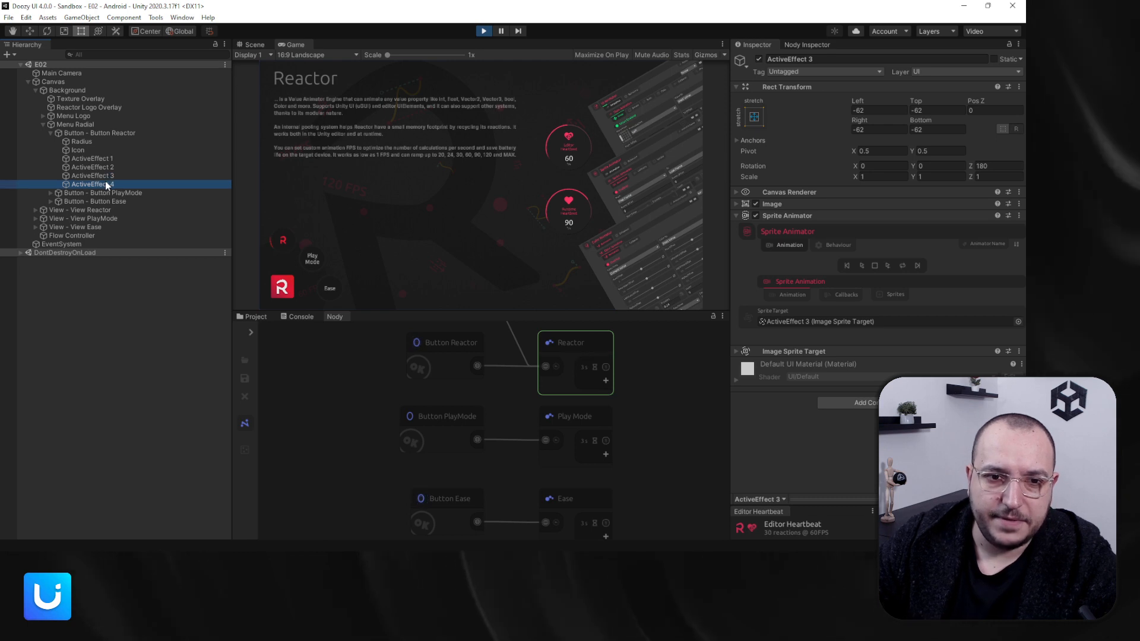
click(252, 45)
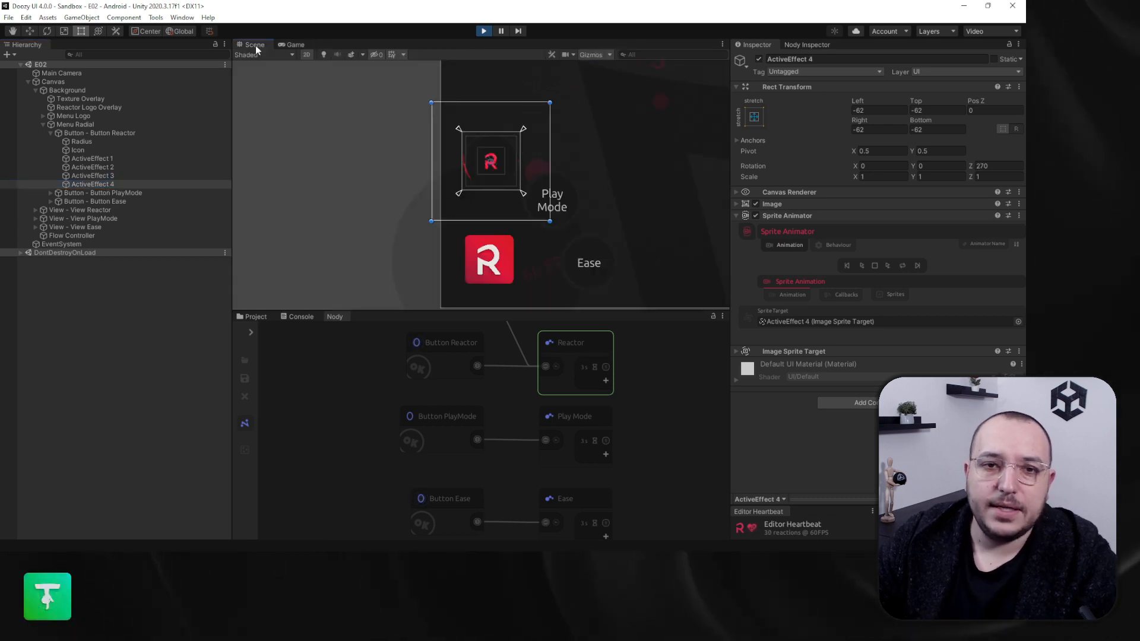
scroll(395, 162, up, 3)
scroll(422, 200, up, 4)
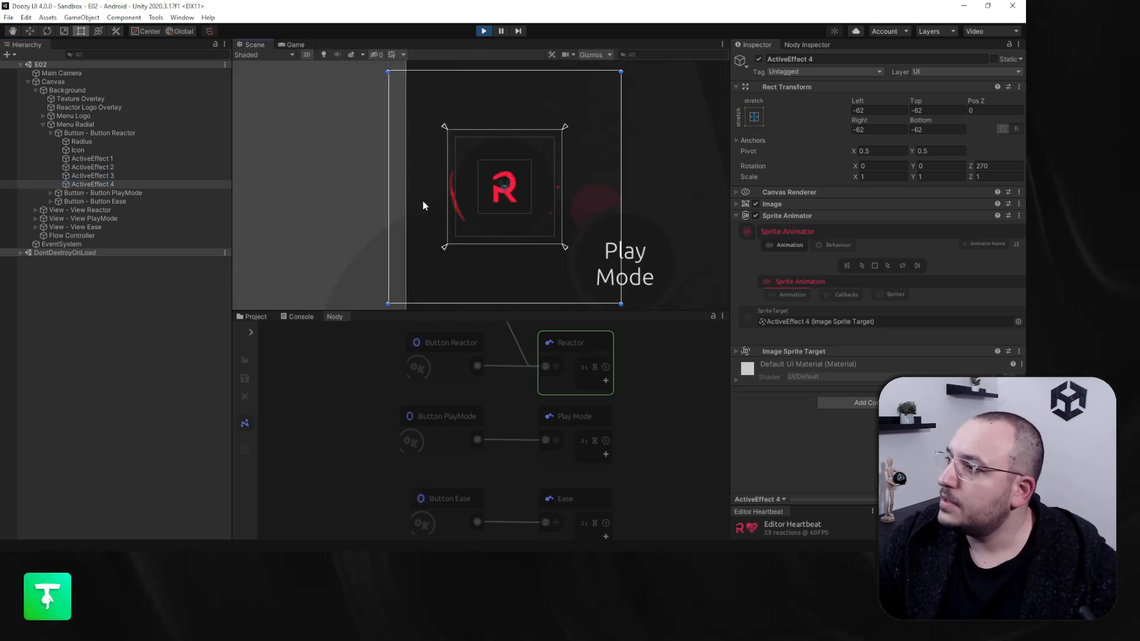
scroll(420, 207, up, 2)
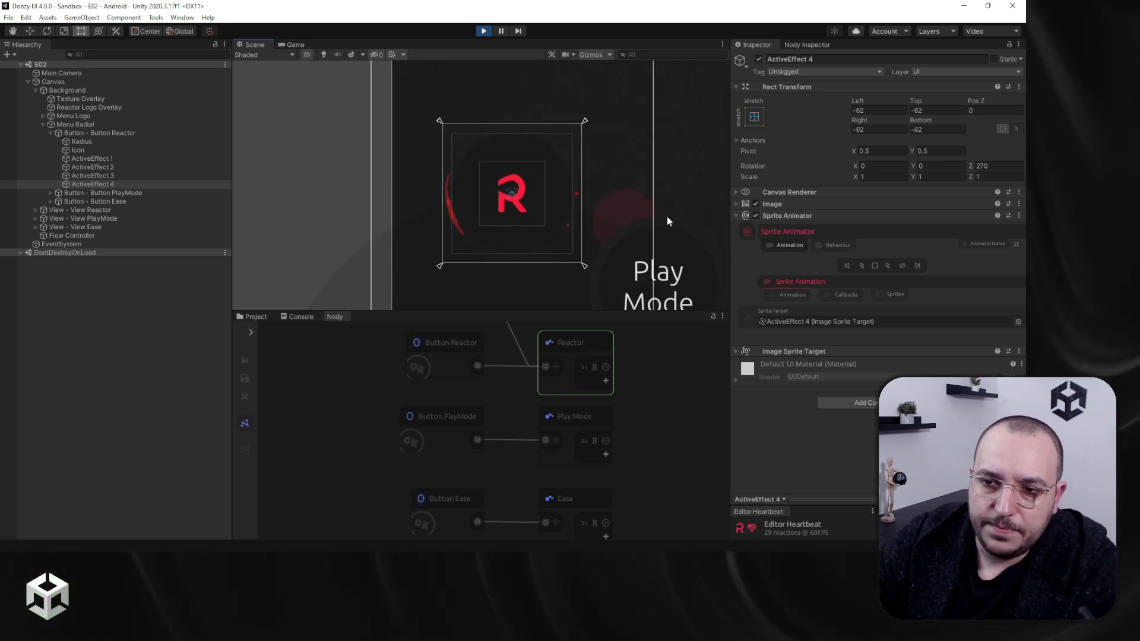
Preview the sprite animations of ActiveEffect 1 to 4 together from their first frame.
shift+click(105, 163)
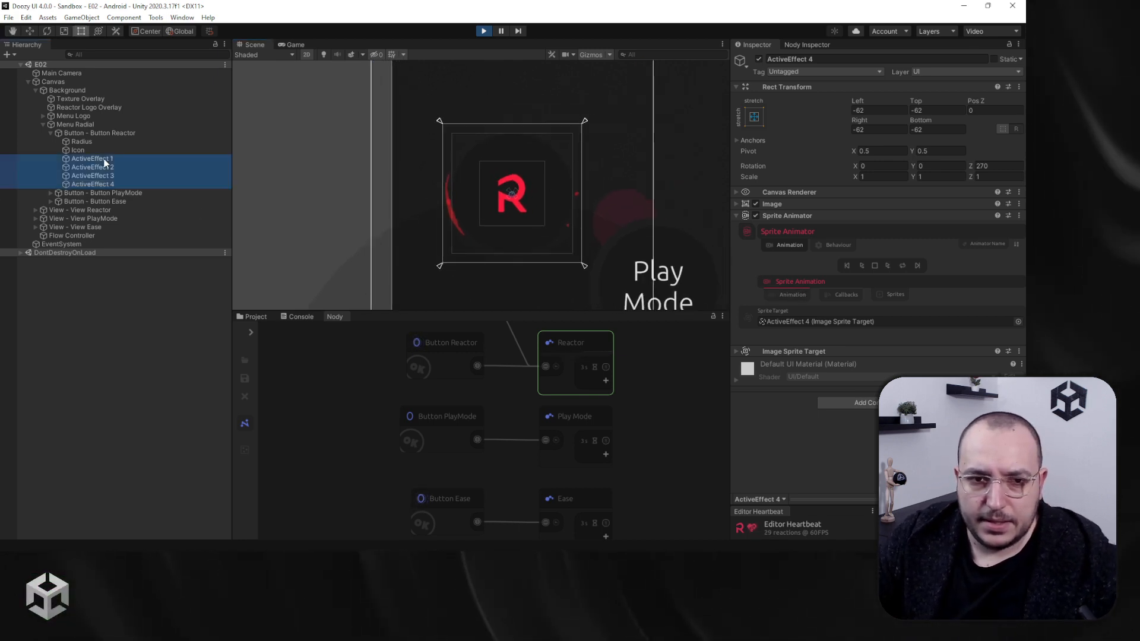
click(846, 266)
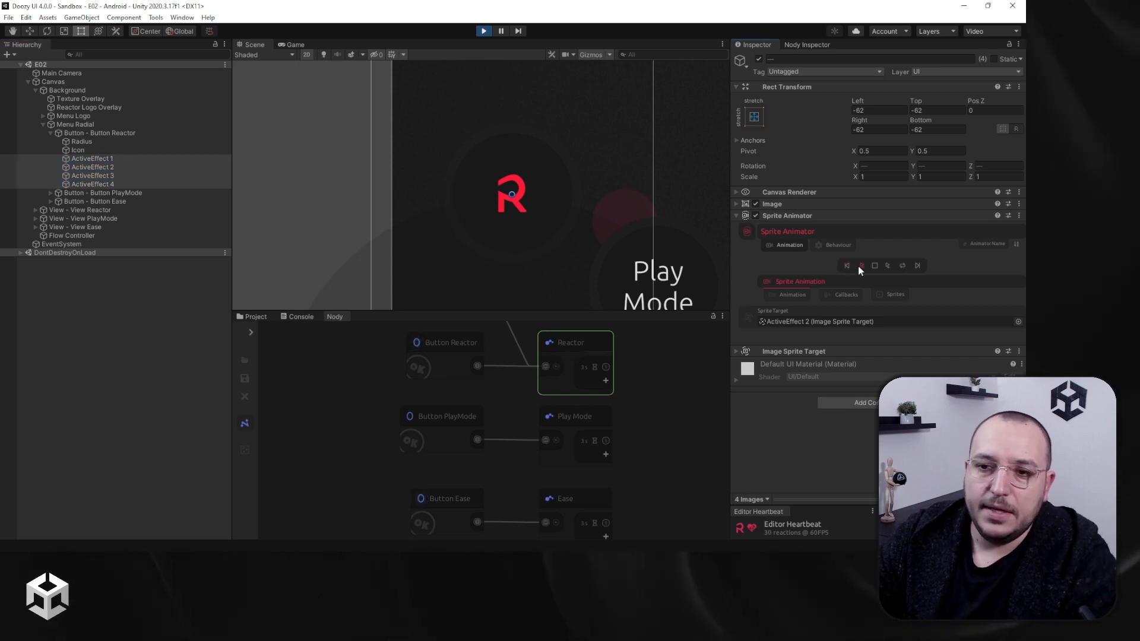
click(859, 266)
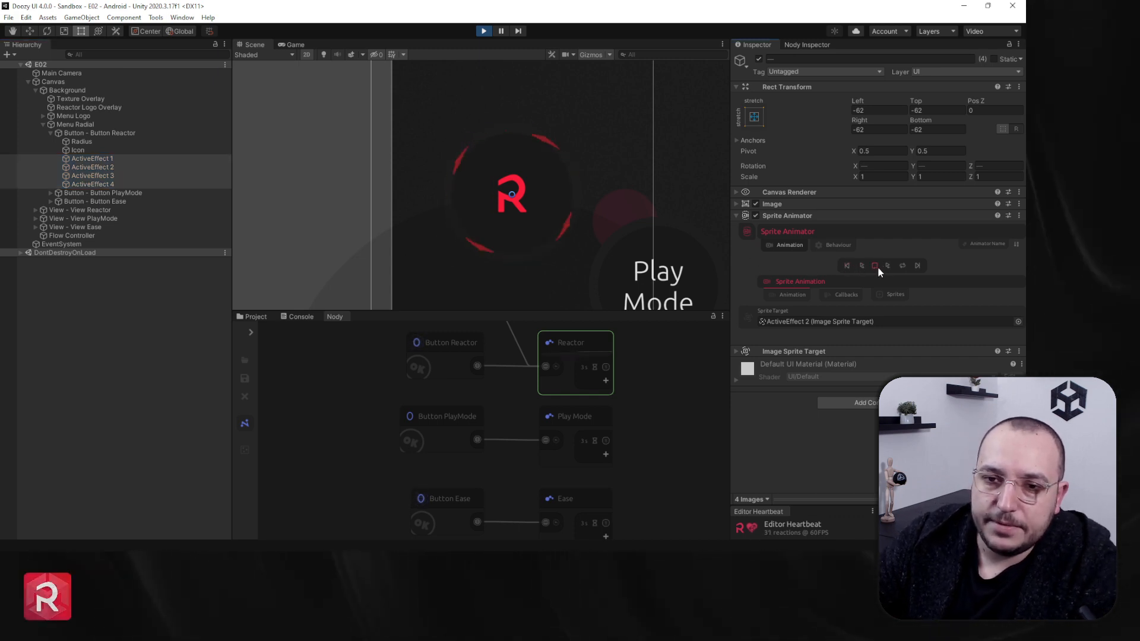
Play the Sprite Animator of each ActiveEffect individually, from ActiveEffect 1 through ActiveEffect 4.
click(101, 159)
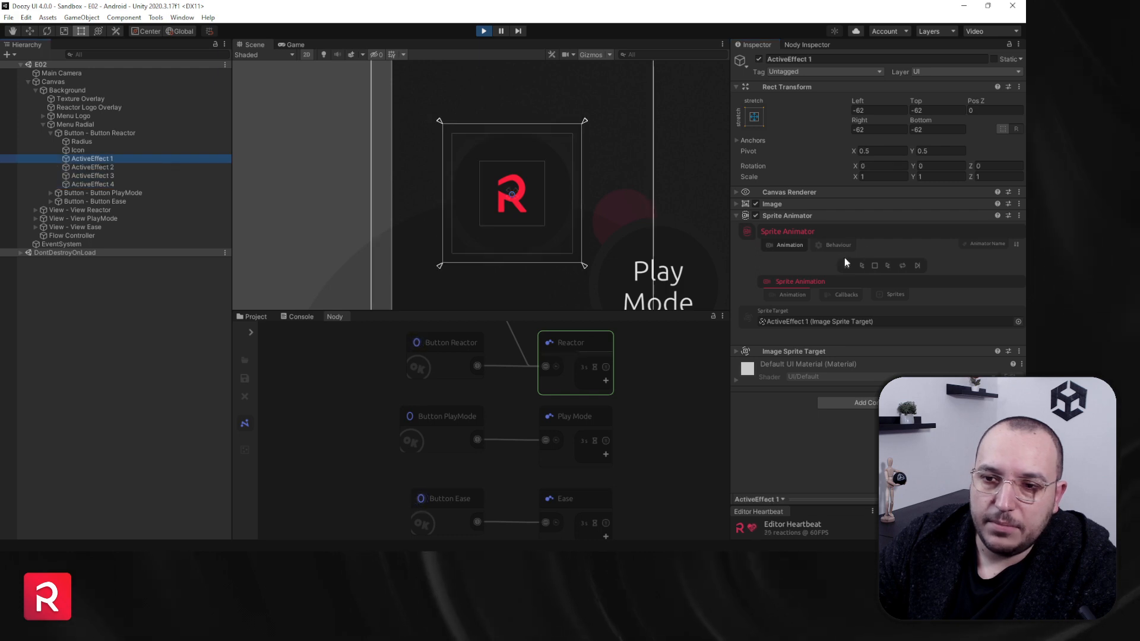
click(847, 265)
click(861, 266)
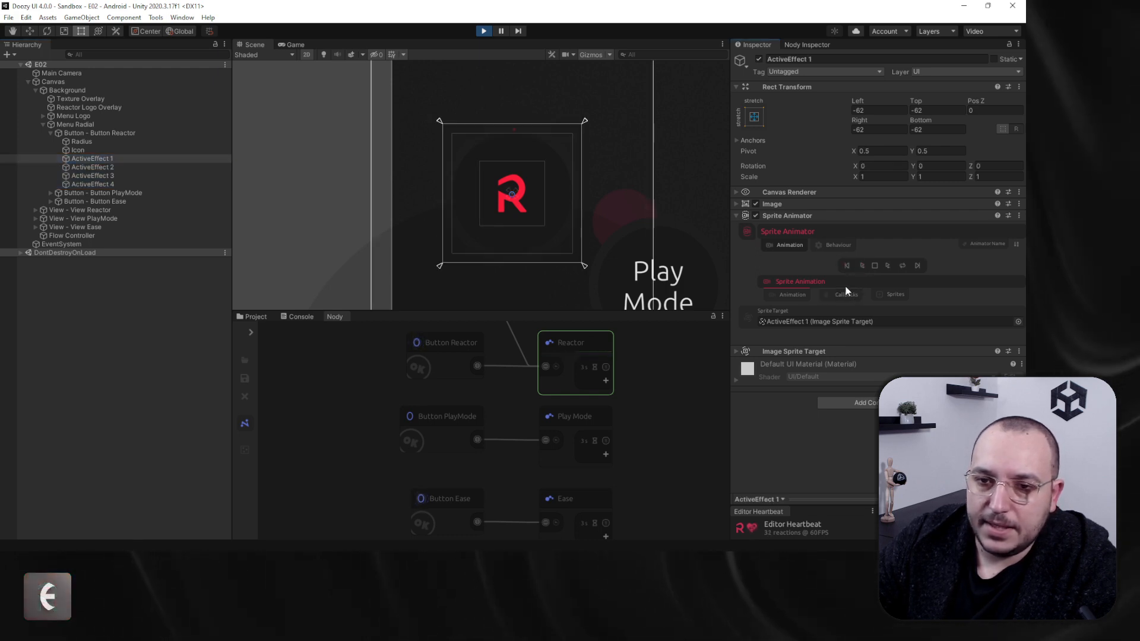
click(129, 166)
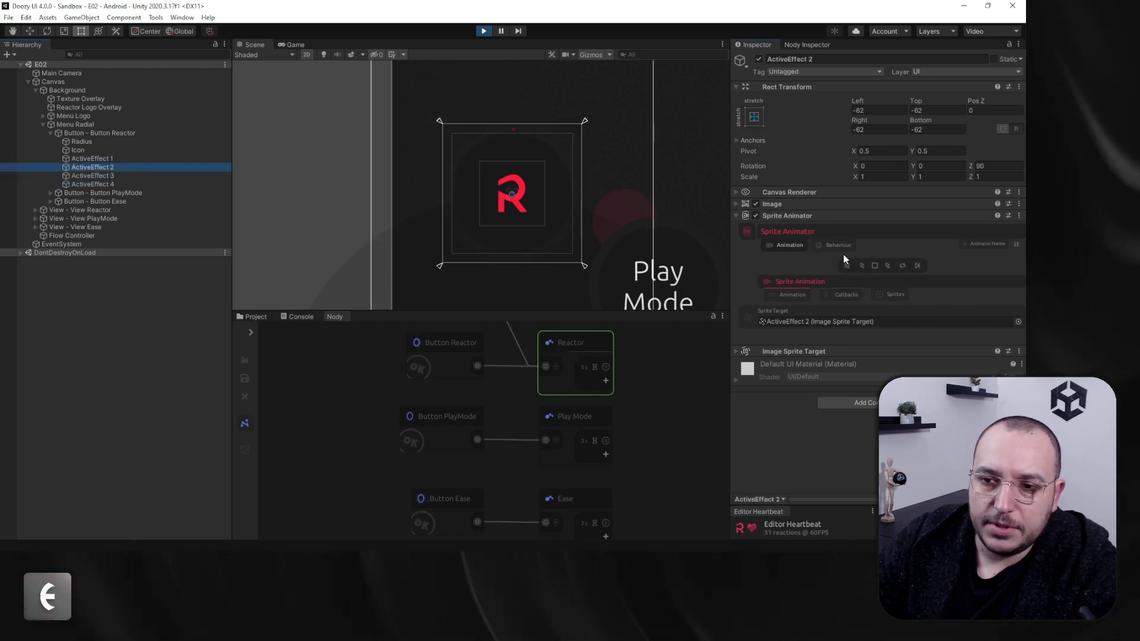
click(863, 265)
click(137, 177)
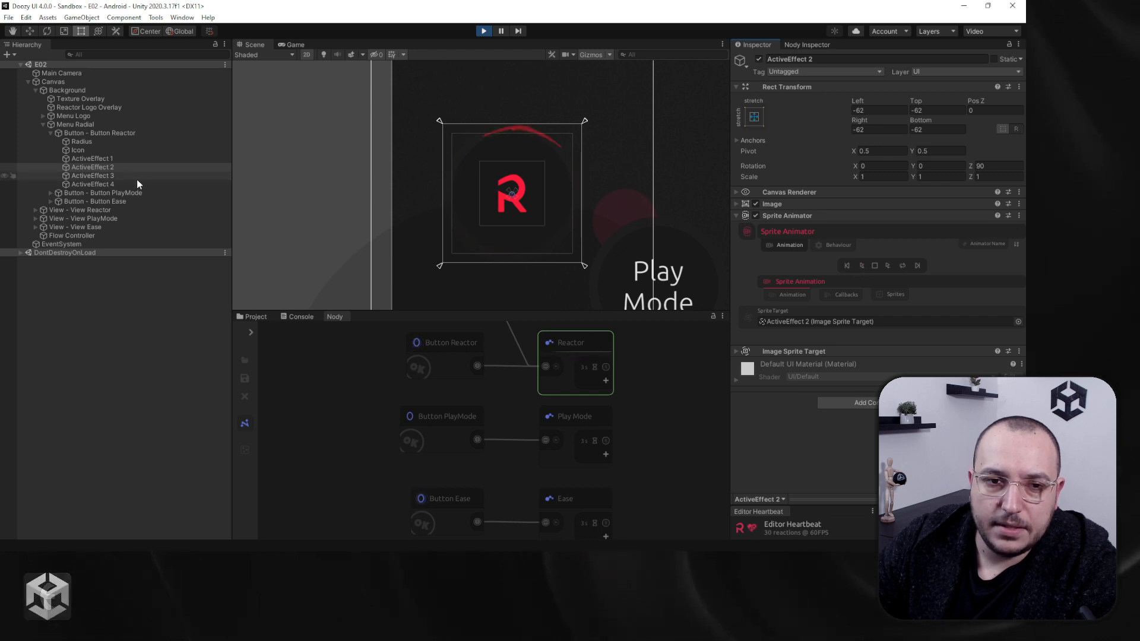
click(861, 266)
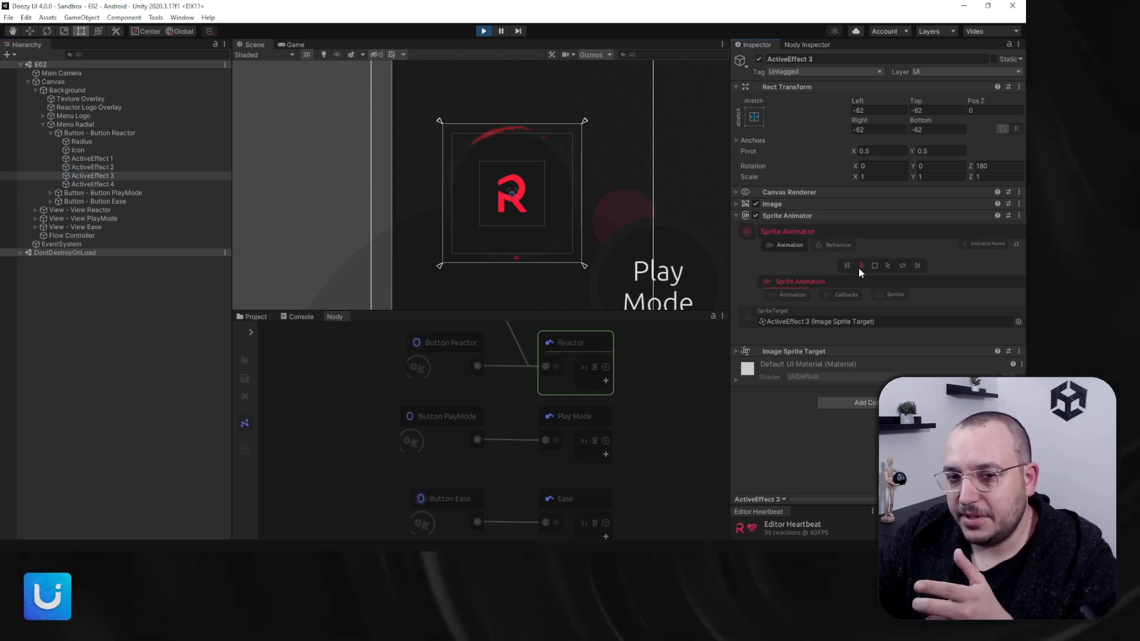
click(121, 184)
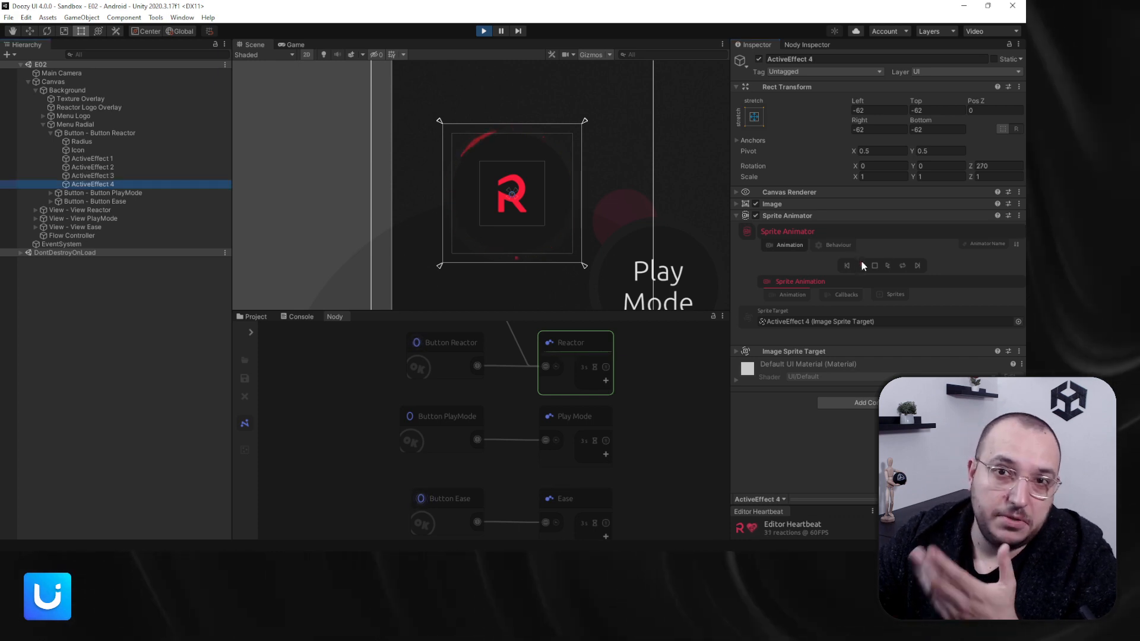
click(861, 264)
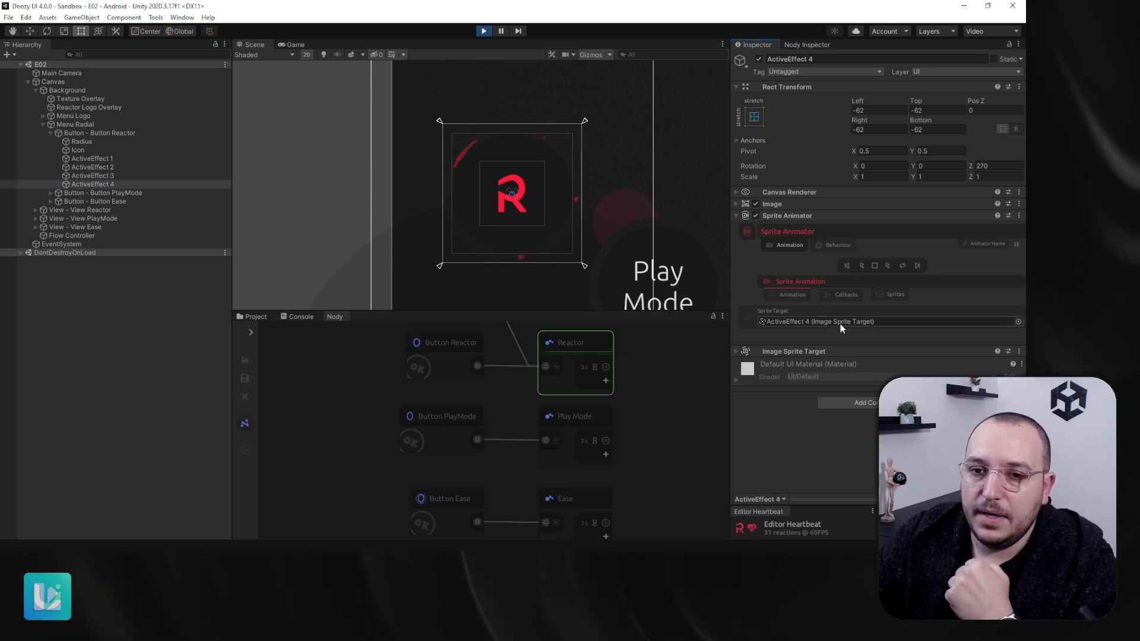
Replay all four ActiveEffect sprite animations simultaneously to compare them with the individual previews.
shift+click(133, 158)
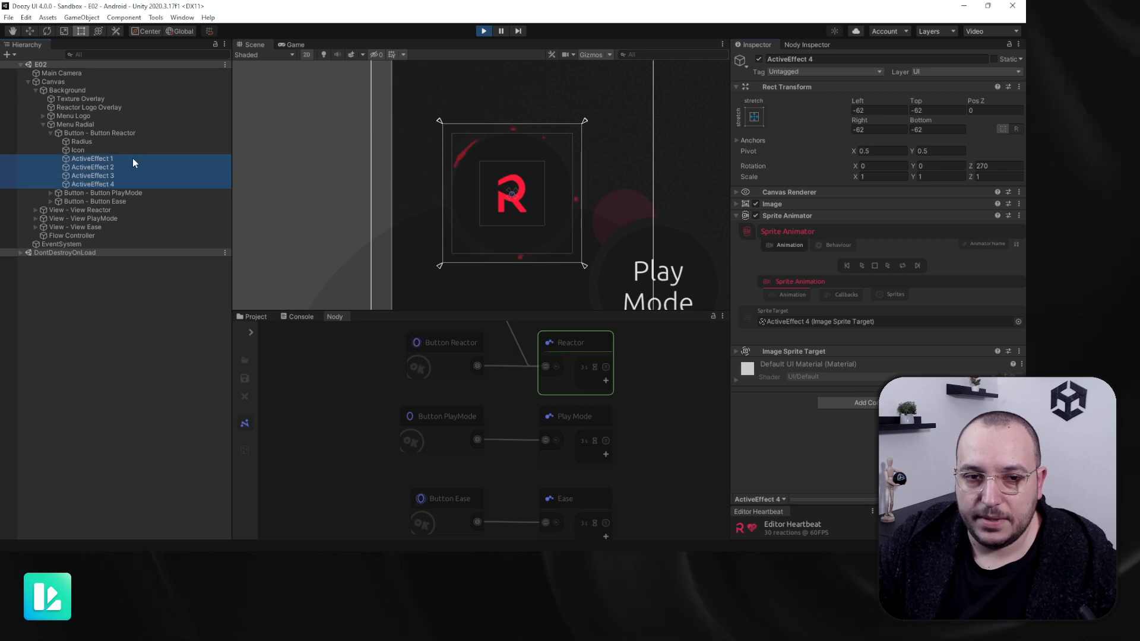
click(863, 265)
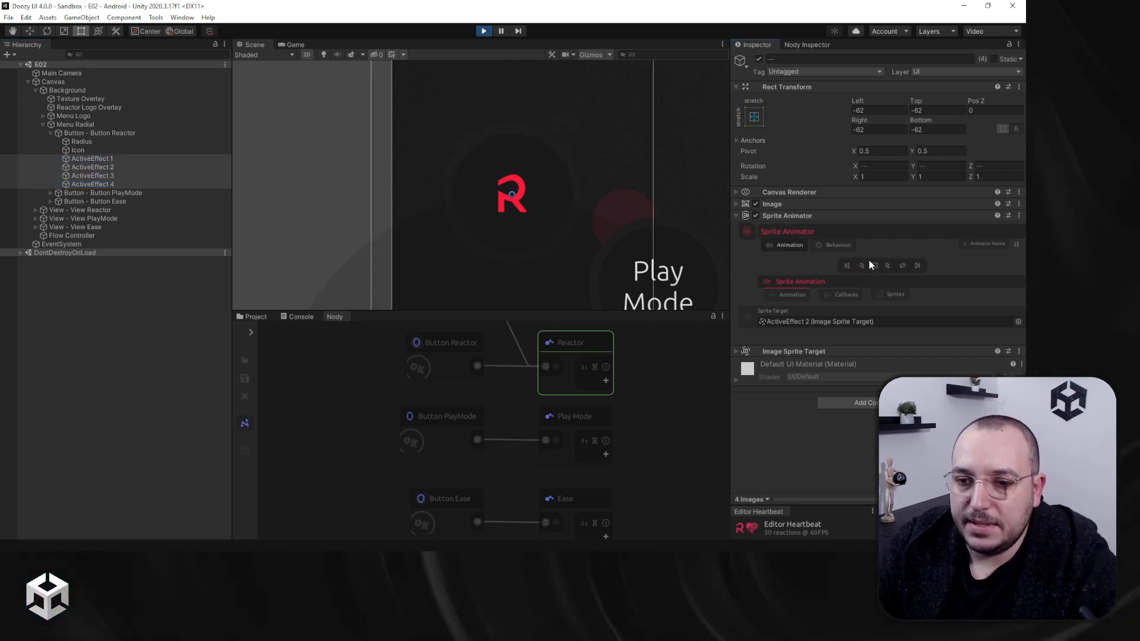
click(94, 165)
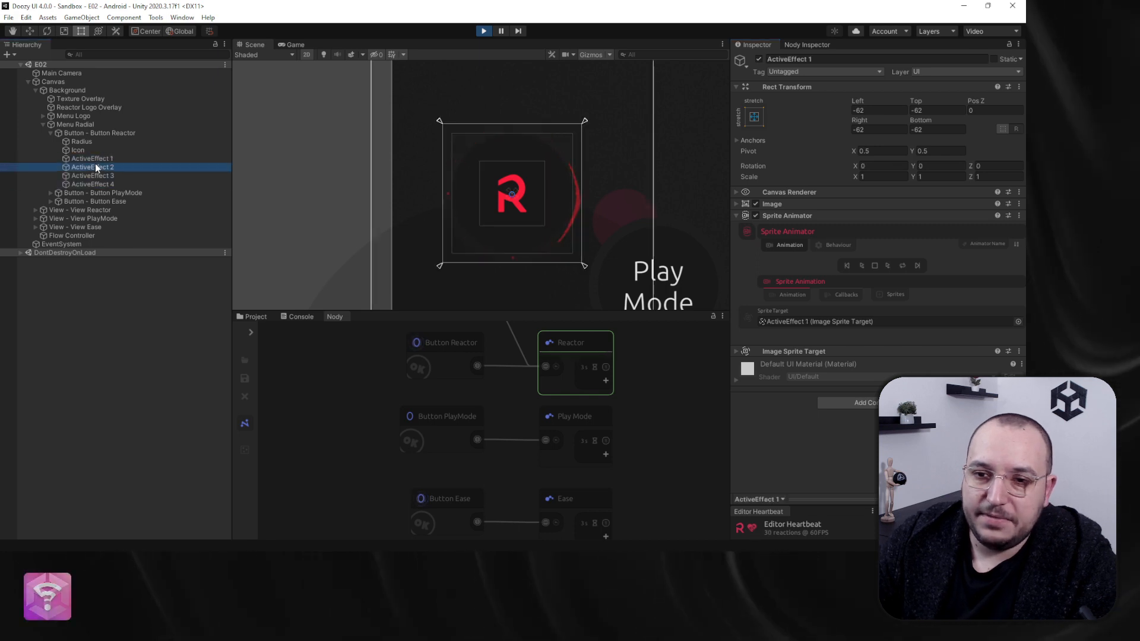
Examine the Show callback events in Button - Button Reactor's UI View Listener and the button's Interactable setting.
click(81, 133)
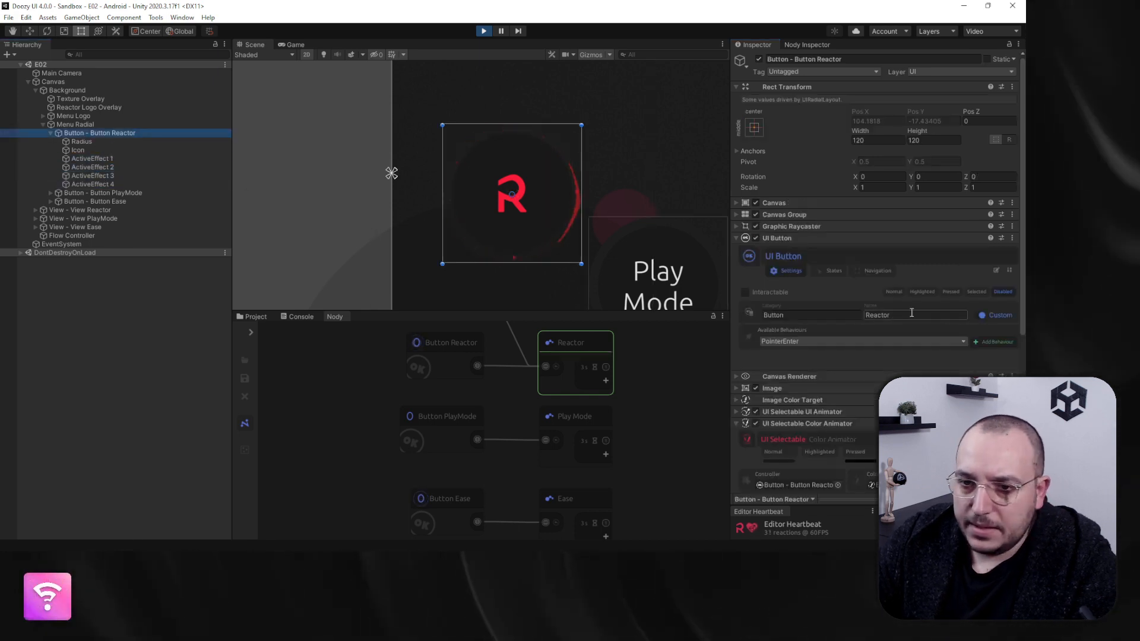
scroll(849, 362, down, 5)
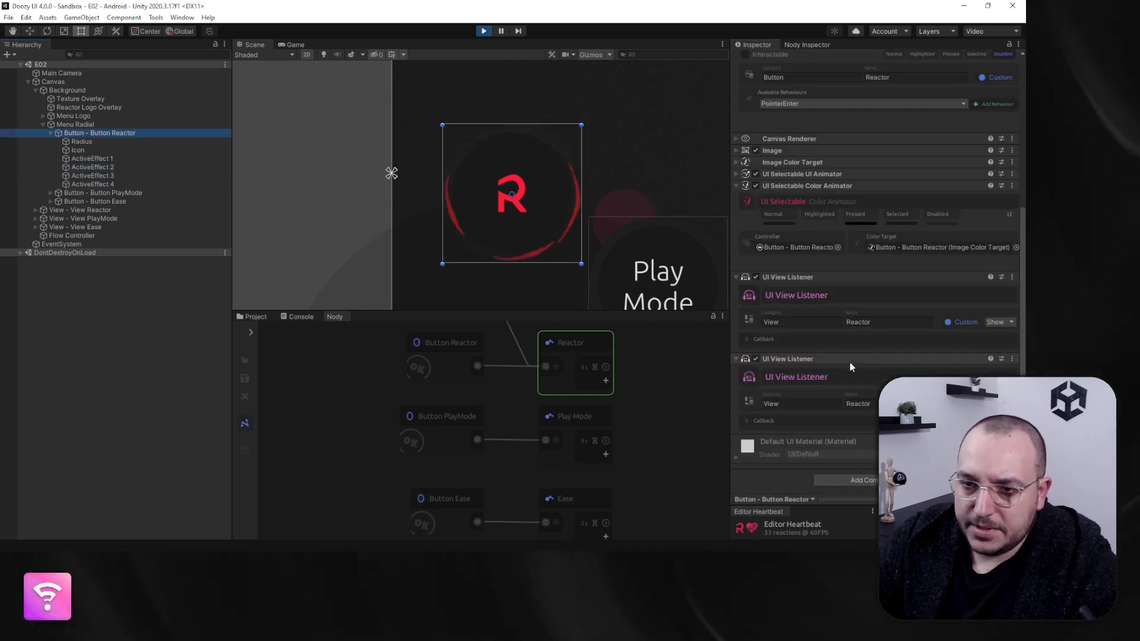
click(775, 320)
click(900, 323)
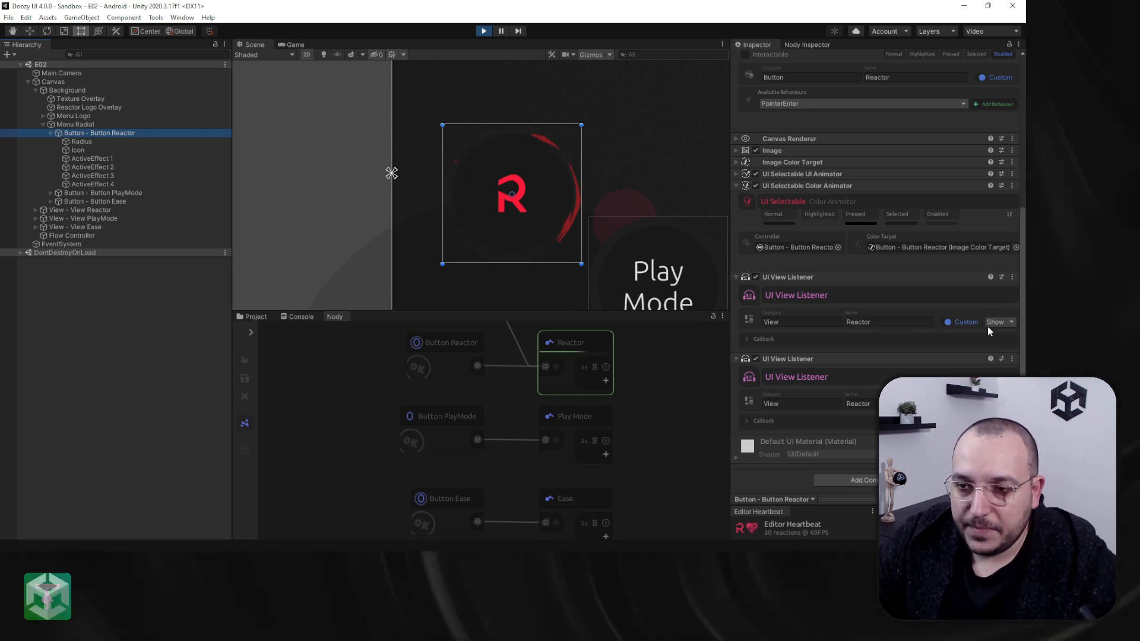
click(901, 342)
scroll(853, 368, down, 3)
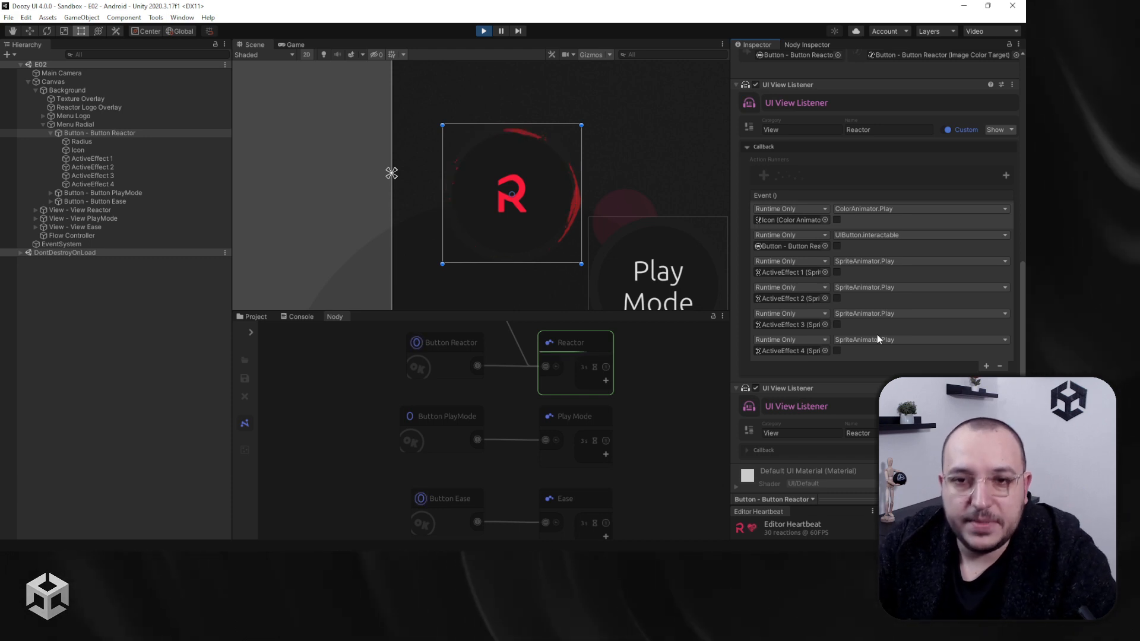
scroll(879, 332, up, 10)
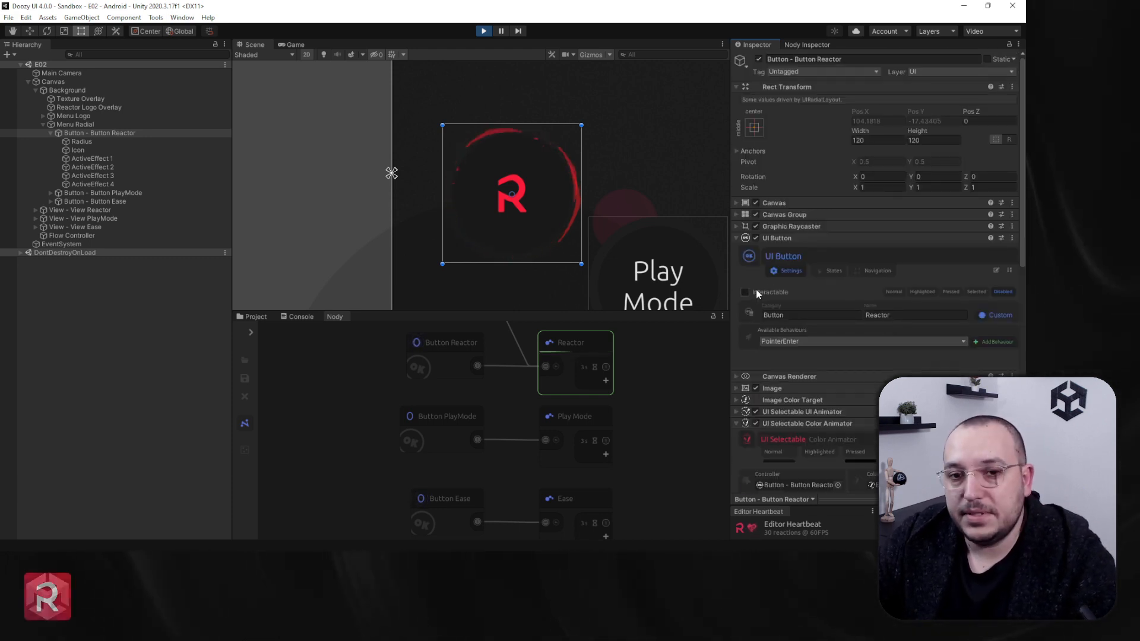
Test switching to the Play Mode view and back to Reactor in the Game view, and review the Show callback events.
click(295, 44)
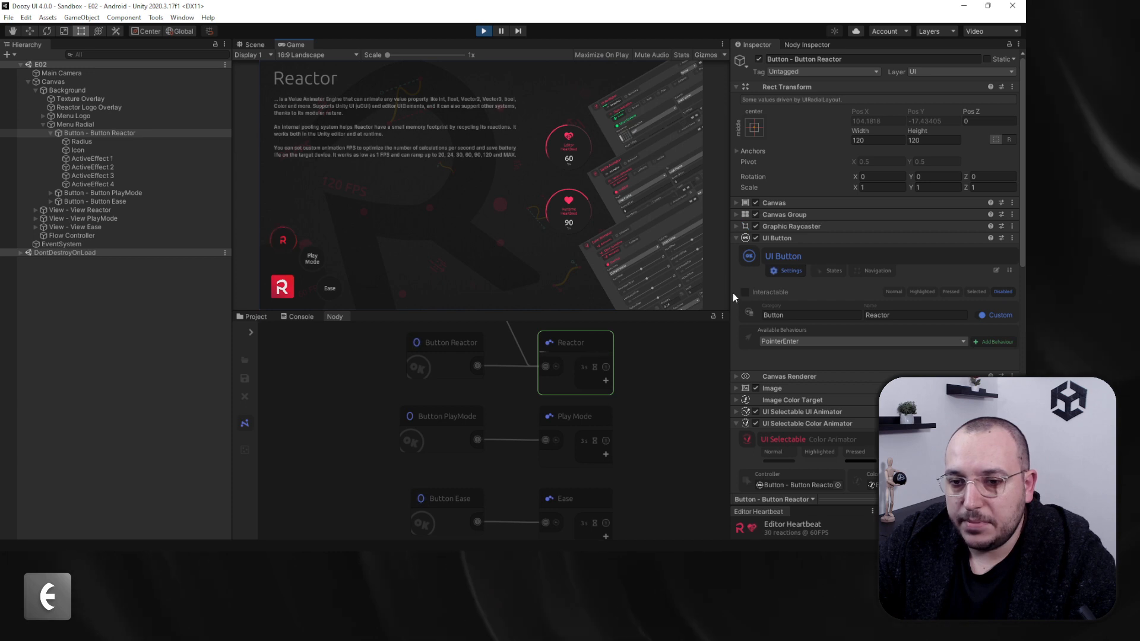
click(319, 262)
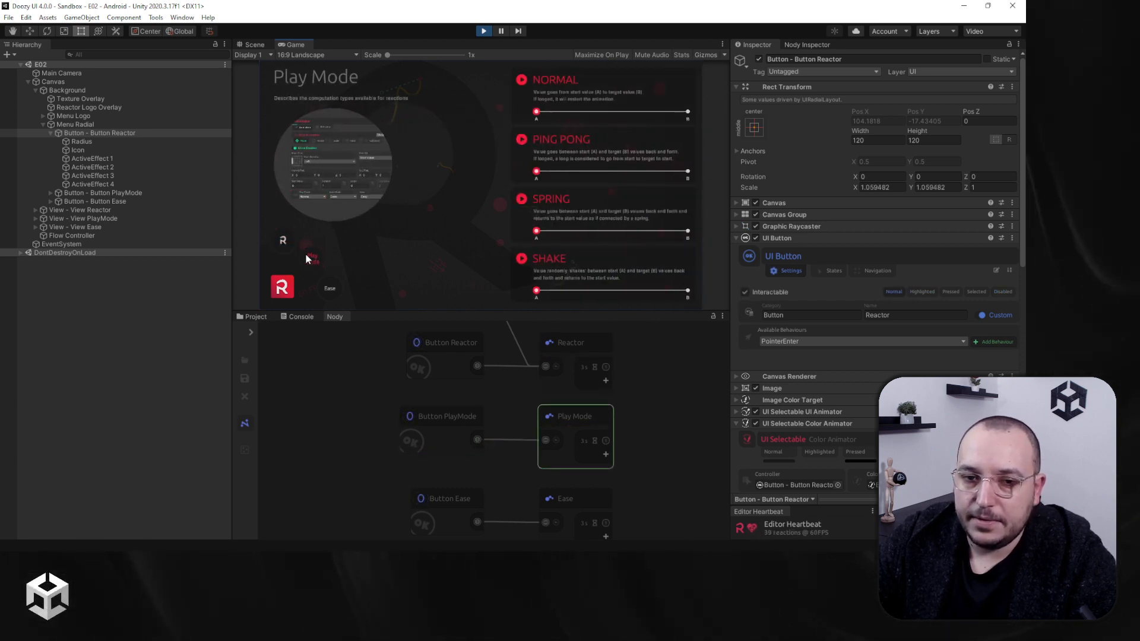
click(282, 240)
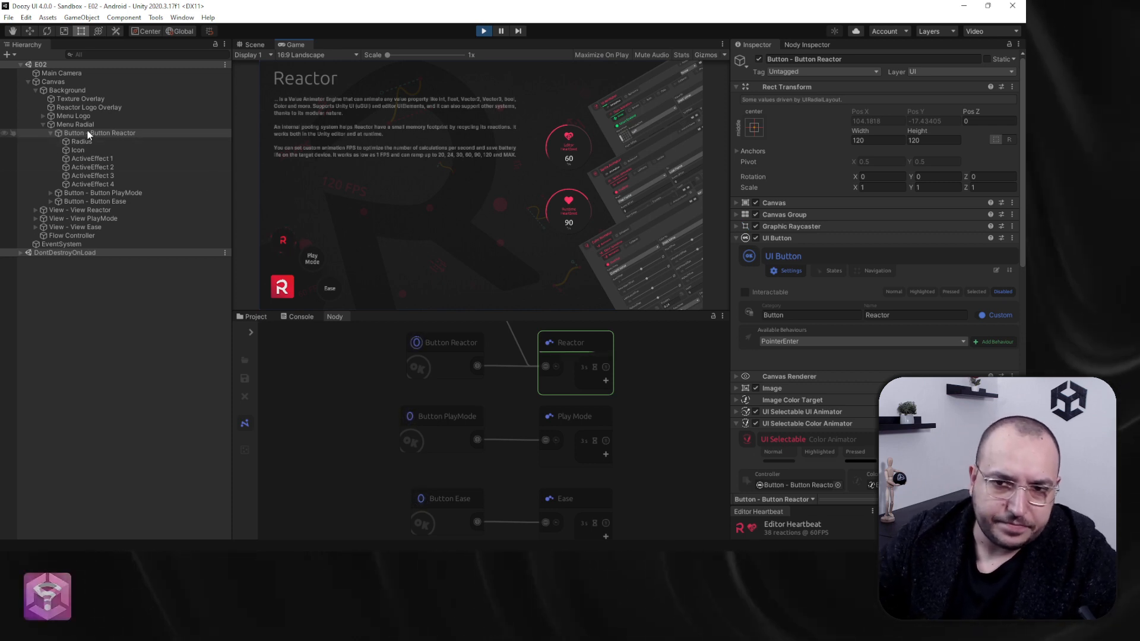
scroll(885, 343, down, 10)
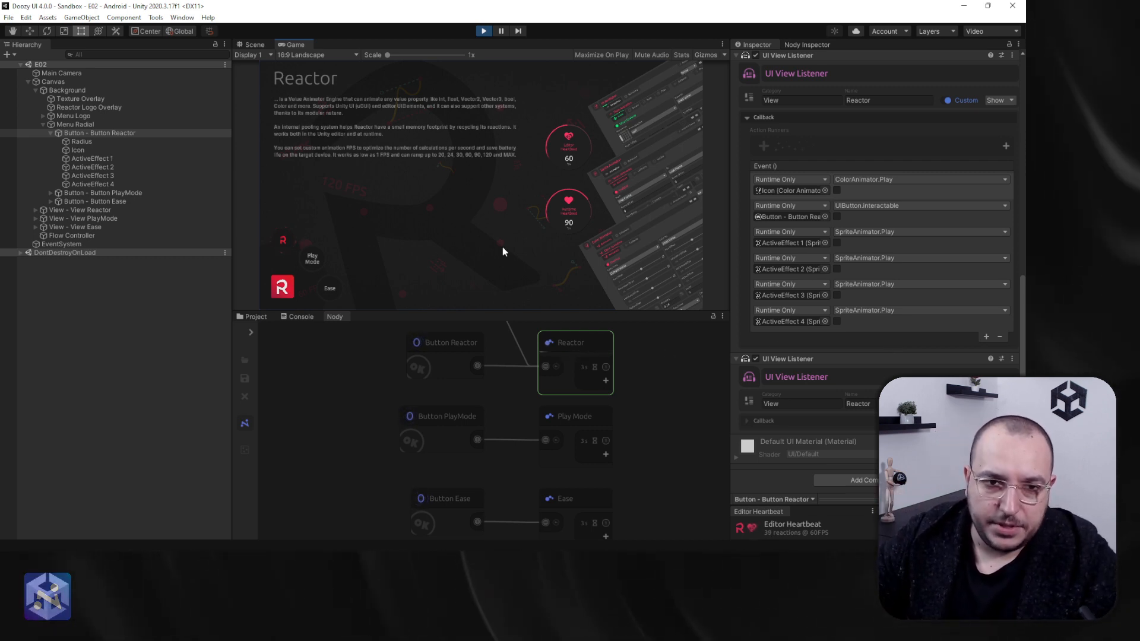
Select ActiveEffect 1 to 4 together and rewind their sprite animations to the first frame.
click(130, 156)
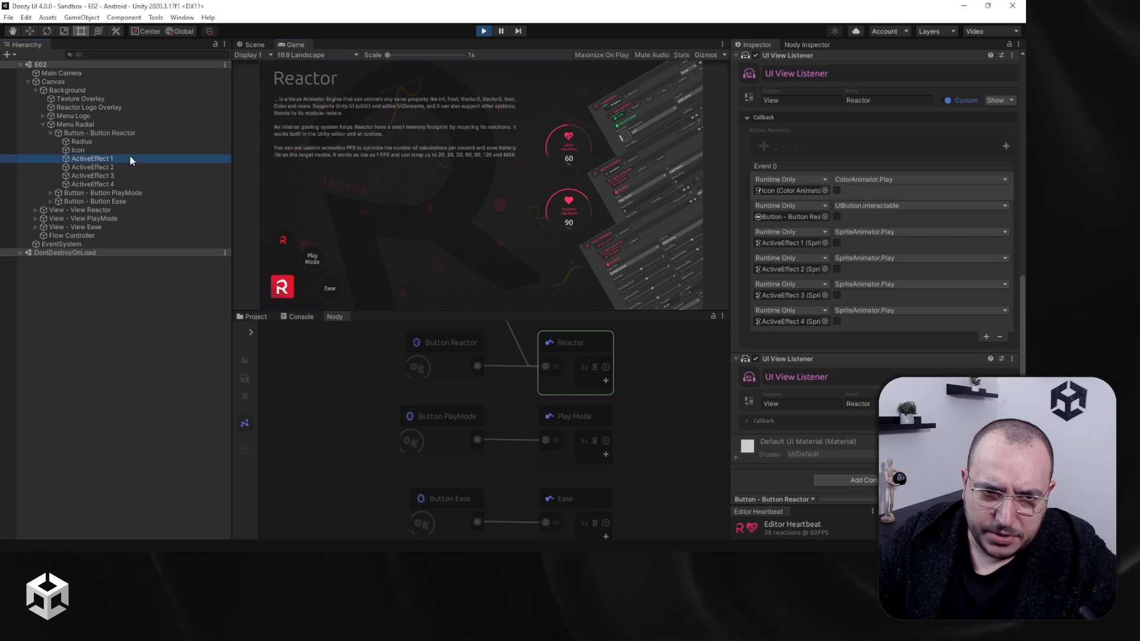
shift+click(110, 185)
click(847, 266)
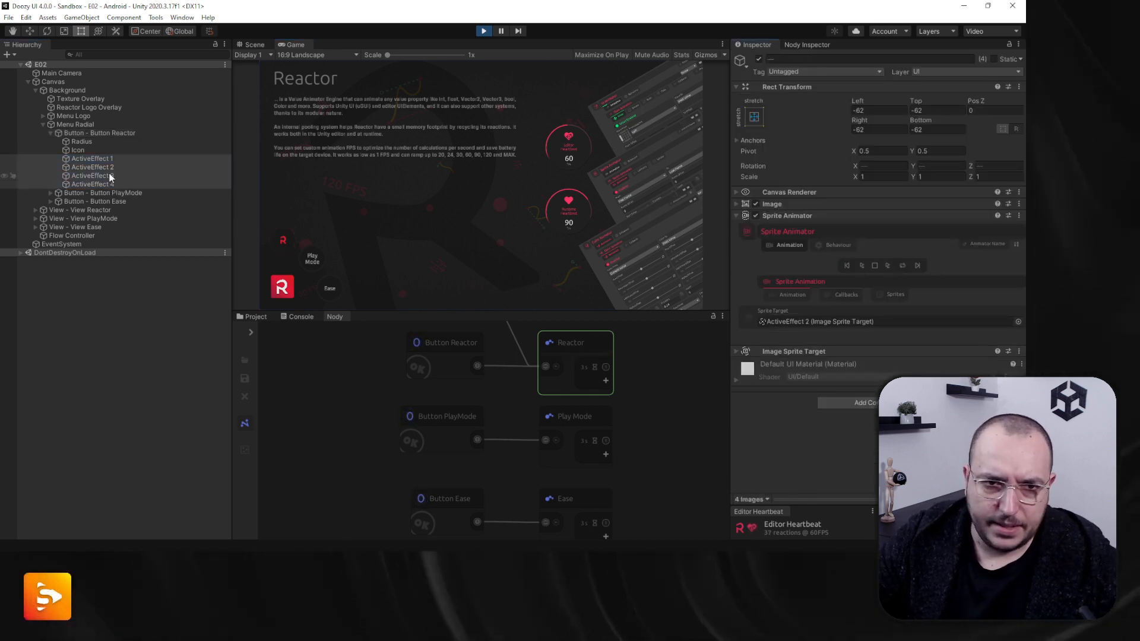
Show the sprite list of ActiveEffect 1's Sprite Animator with the effect visible in the Scene view.
click(92, 158)
click(252, 44)
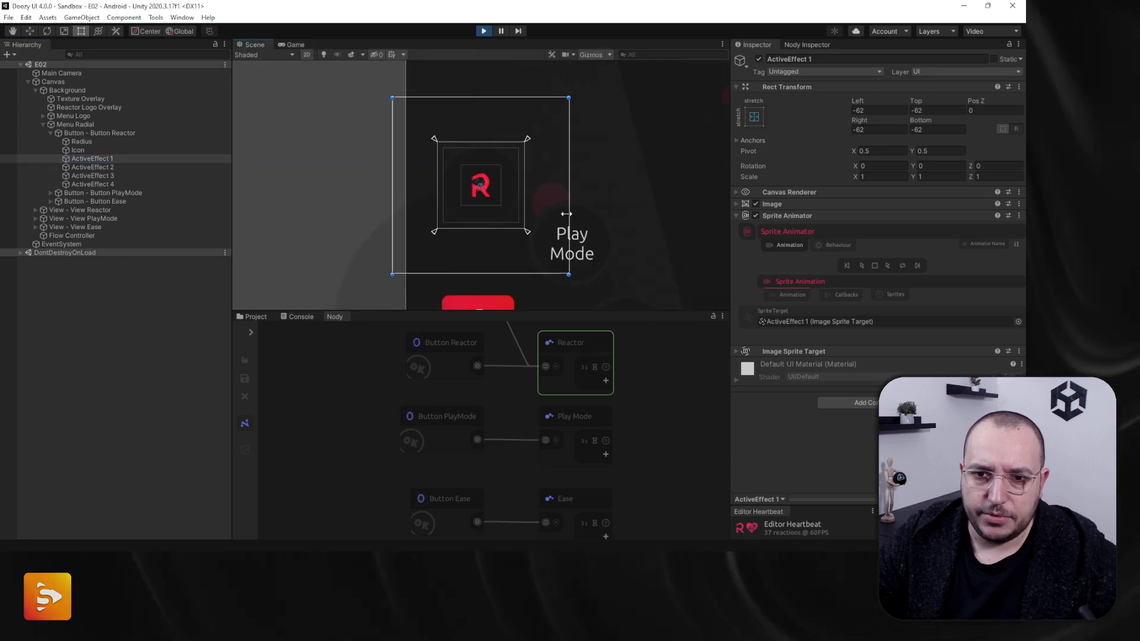
click(889, 294)
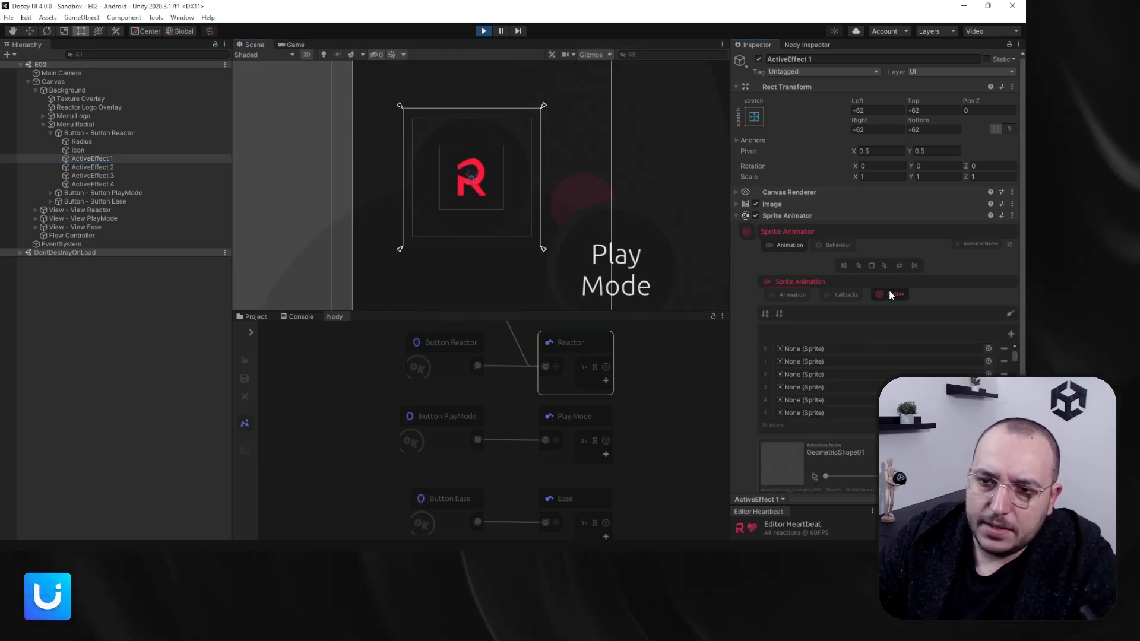
Scrub through ActiveEffect 1's sprite preview and set its sprite animation duration to 10.
scroll(867, 339, down, 3)
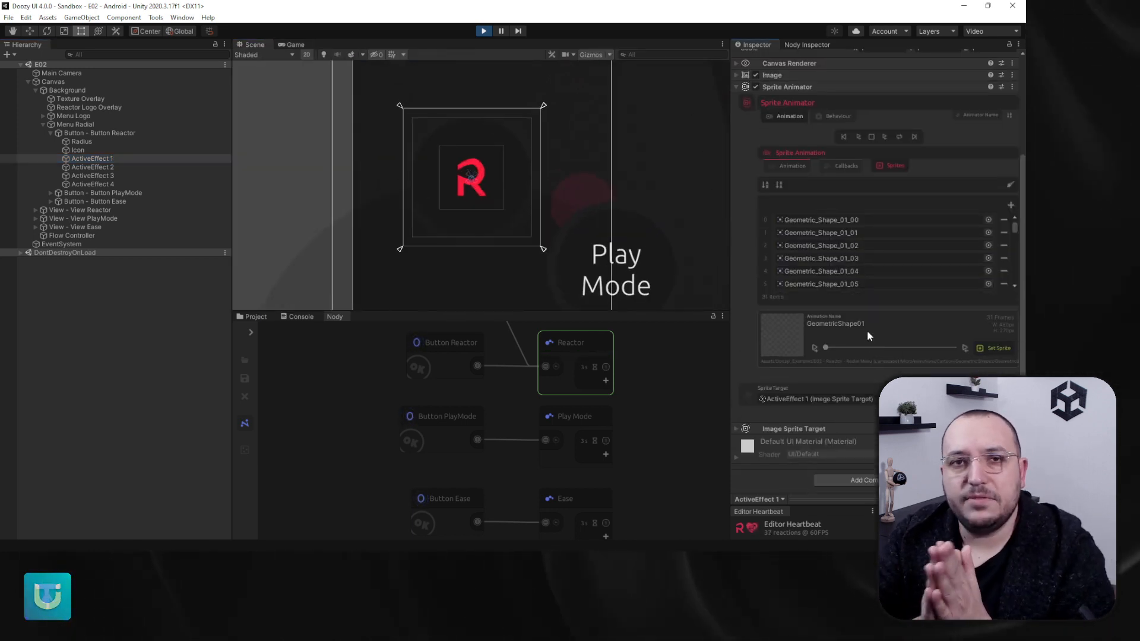
click(836, 348)
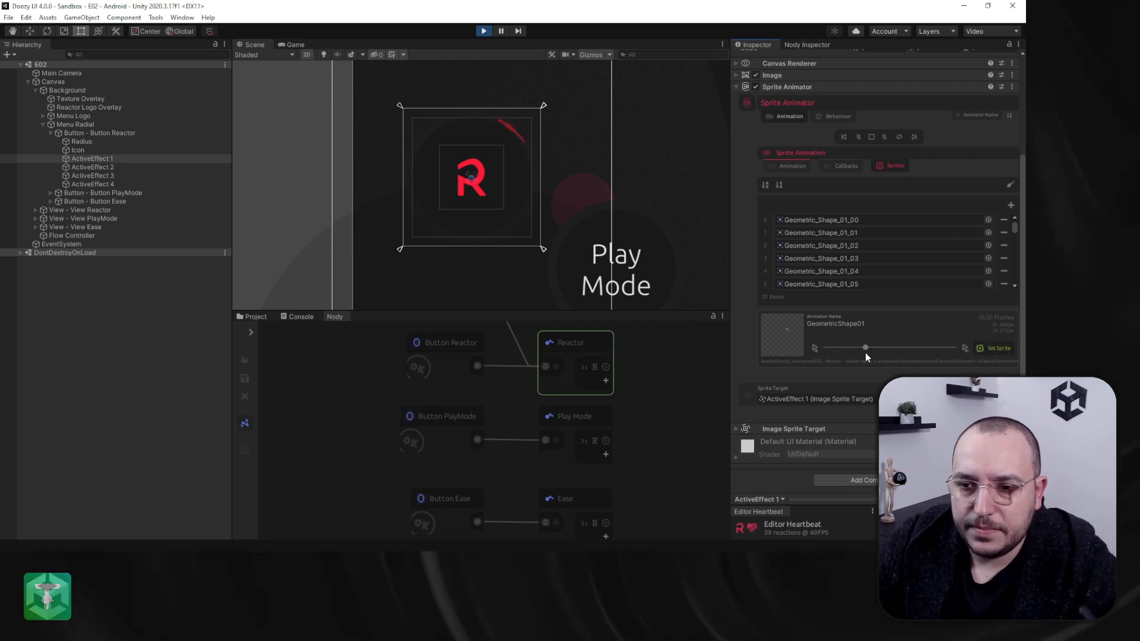
click(789, 166)
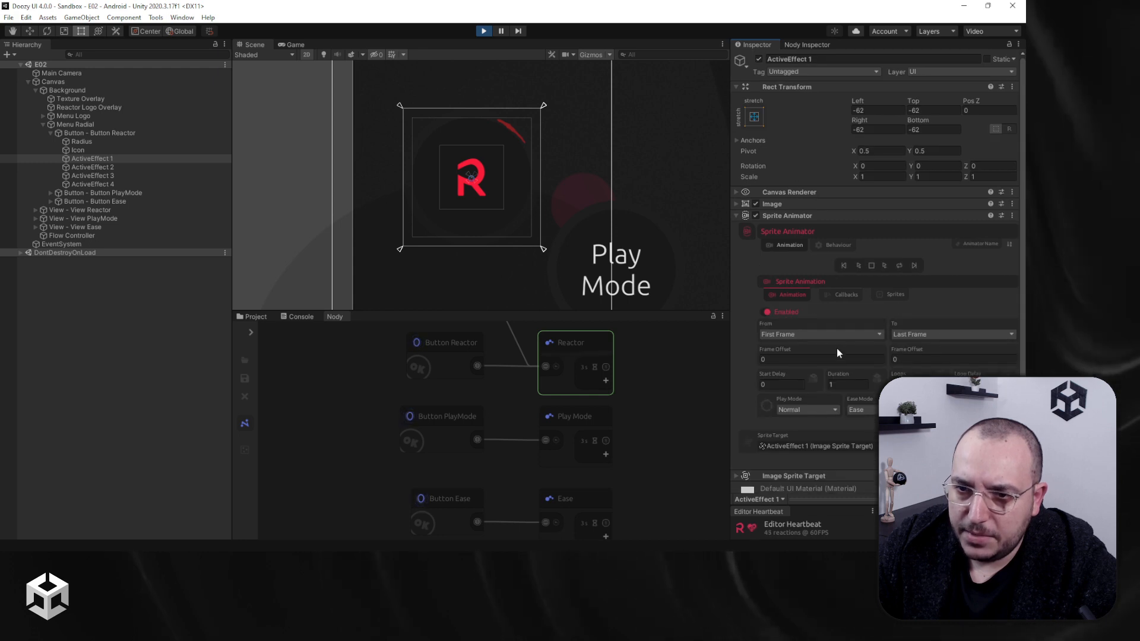
drag(840, 386, 789, 389)
text(10)
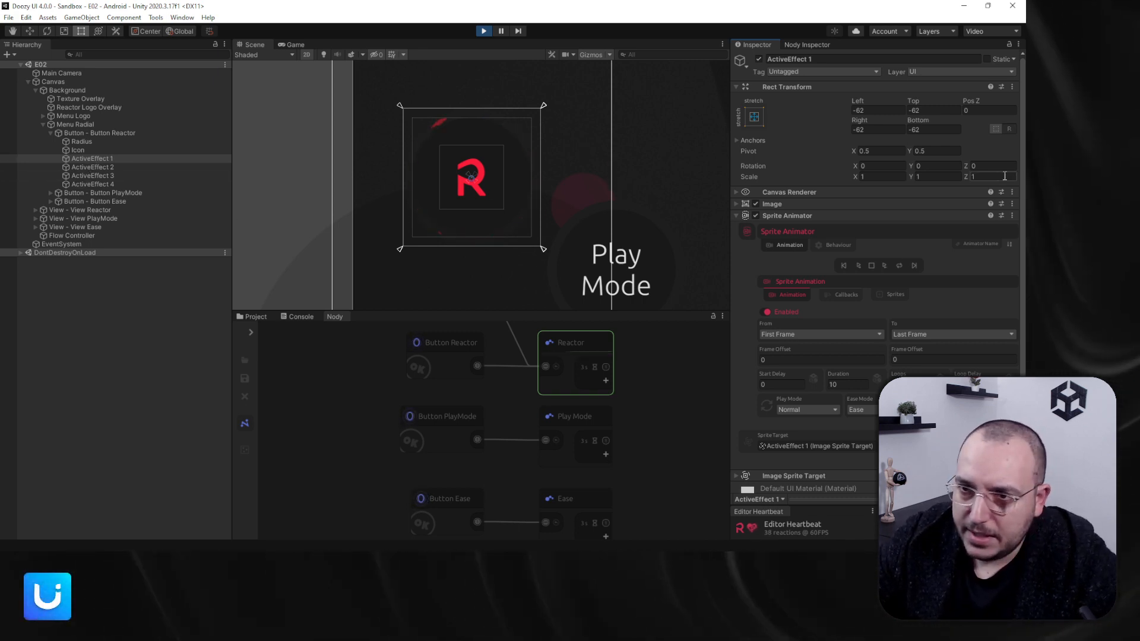
Compare the Z rotation values of ActiveEffect 1, 2, 3 and 4.
click(978, 166)
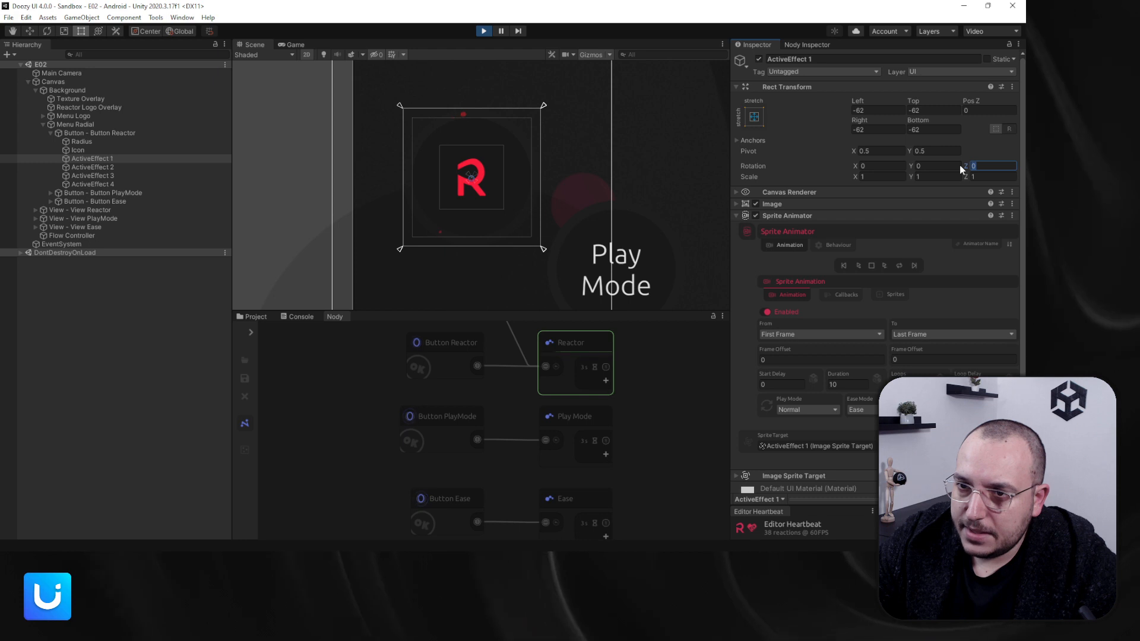
click(130, 168)
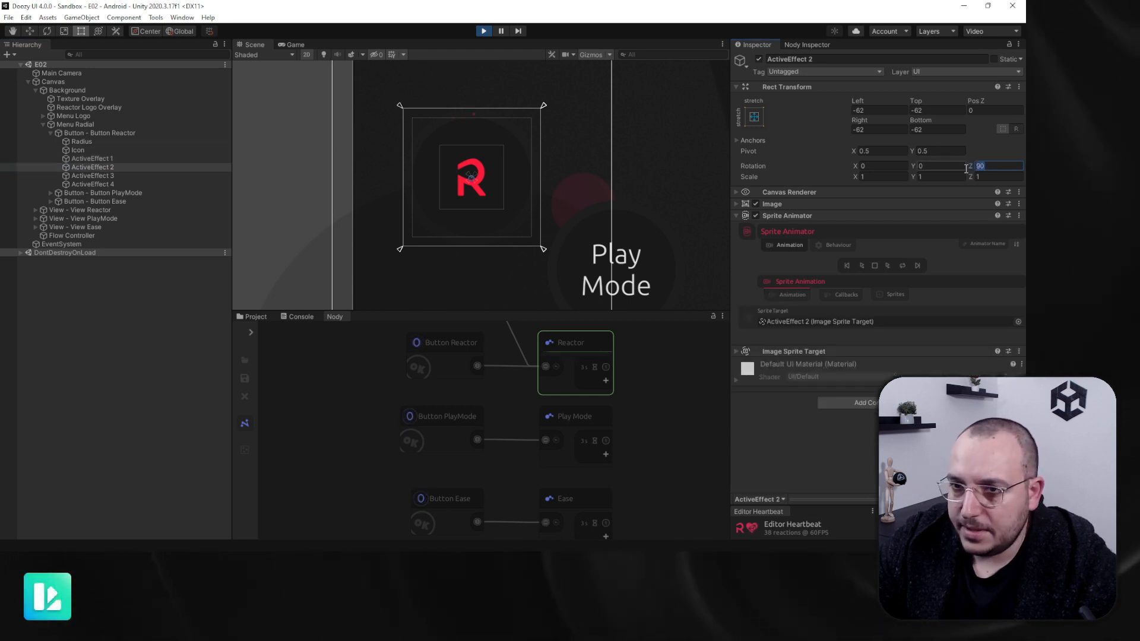
click(120, 176)
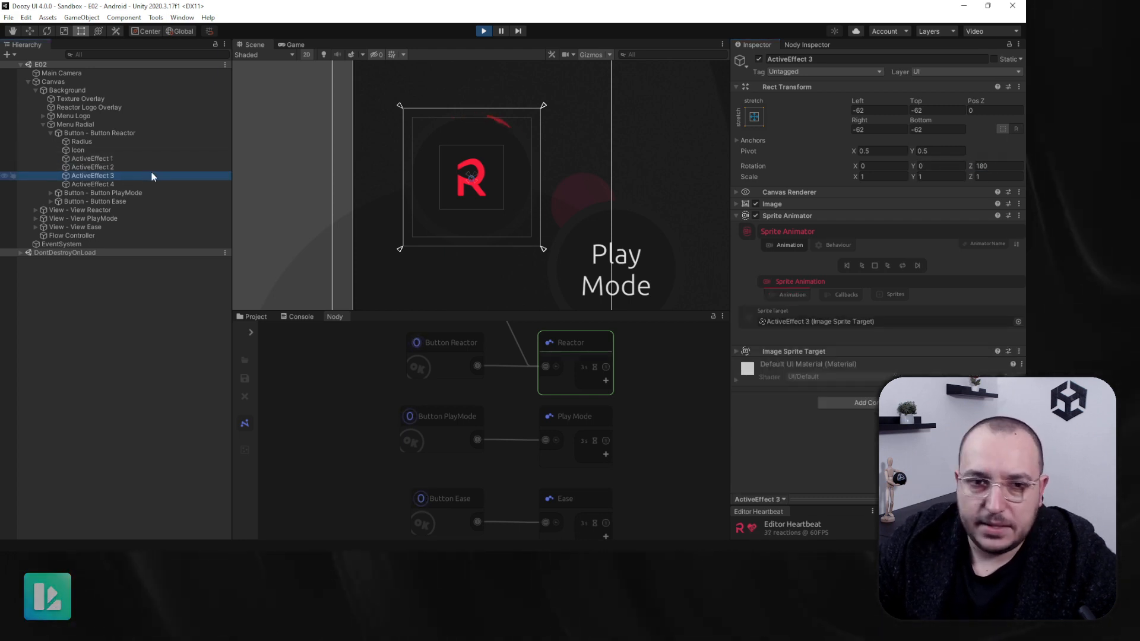
click(134, 184)
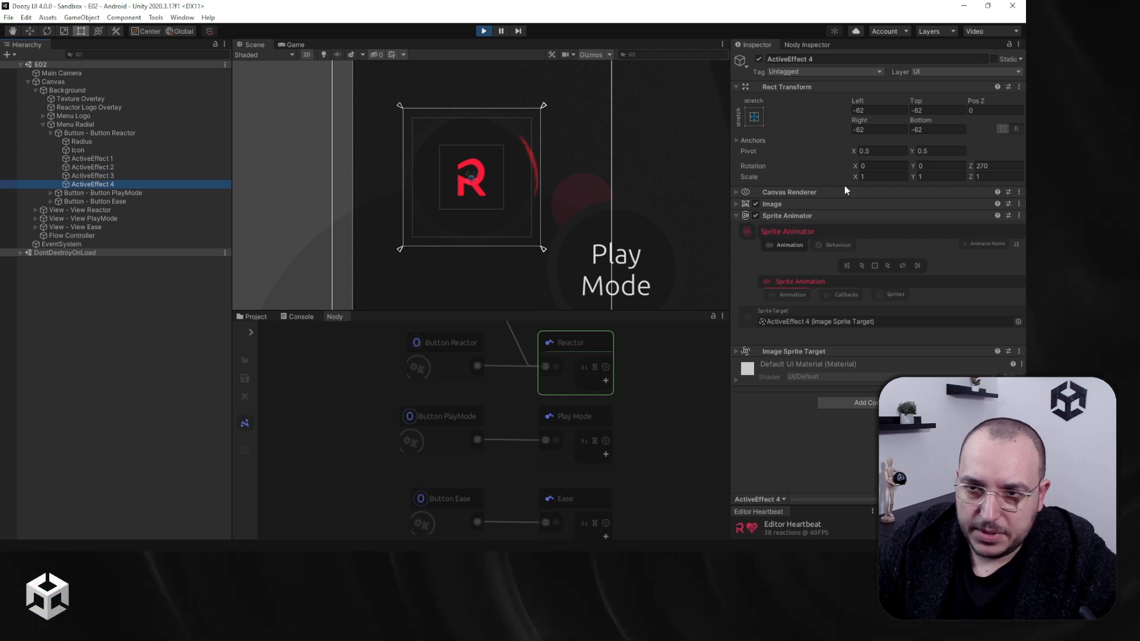
click(1008, 169)
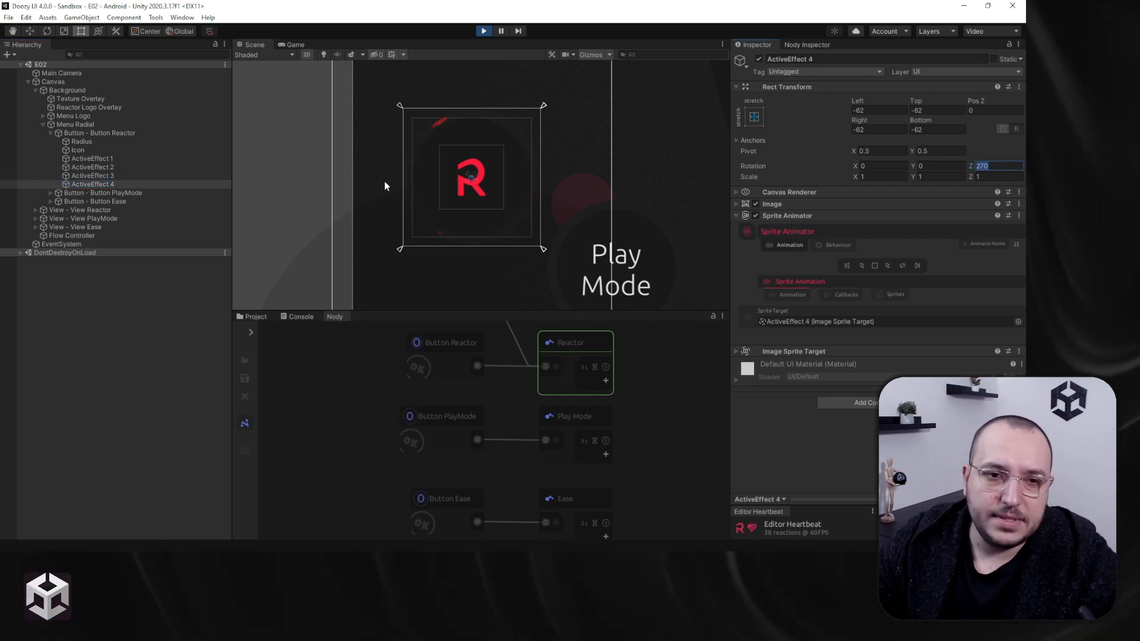
Set the sprite animation duration of ActiveEffect 1 to 1.
click(115, 159)
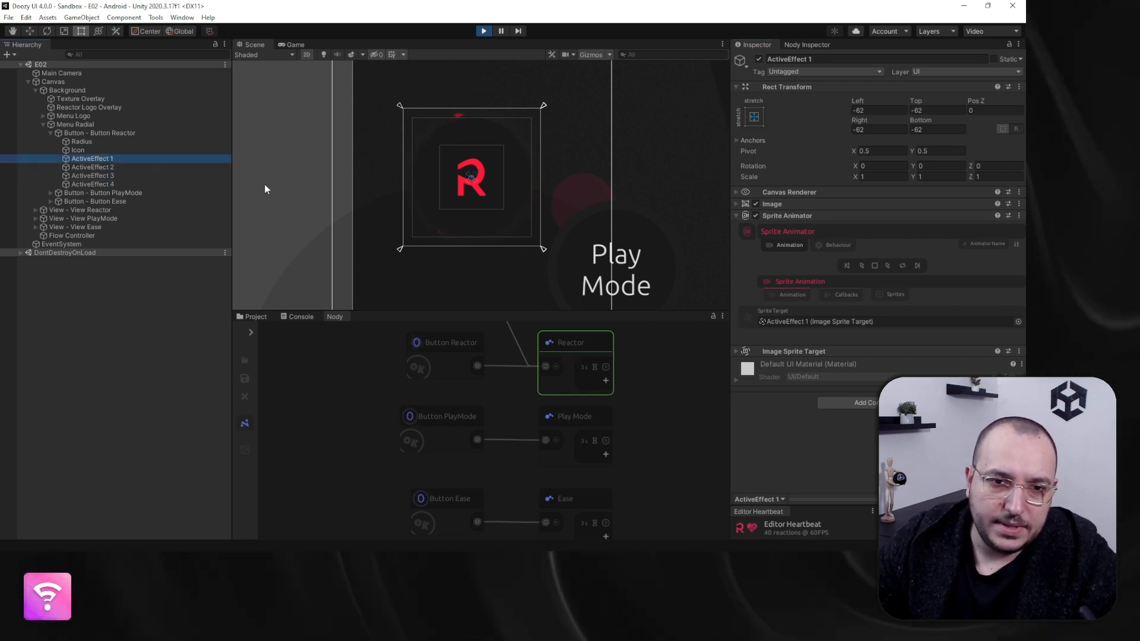
click(805, 295)
click(855, 386)
text(10)
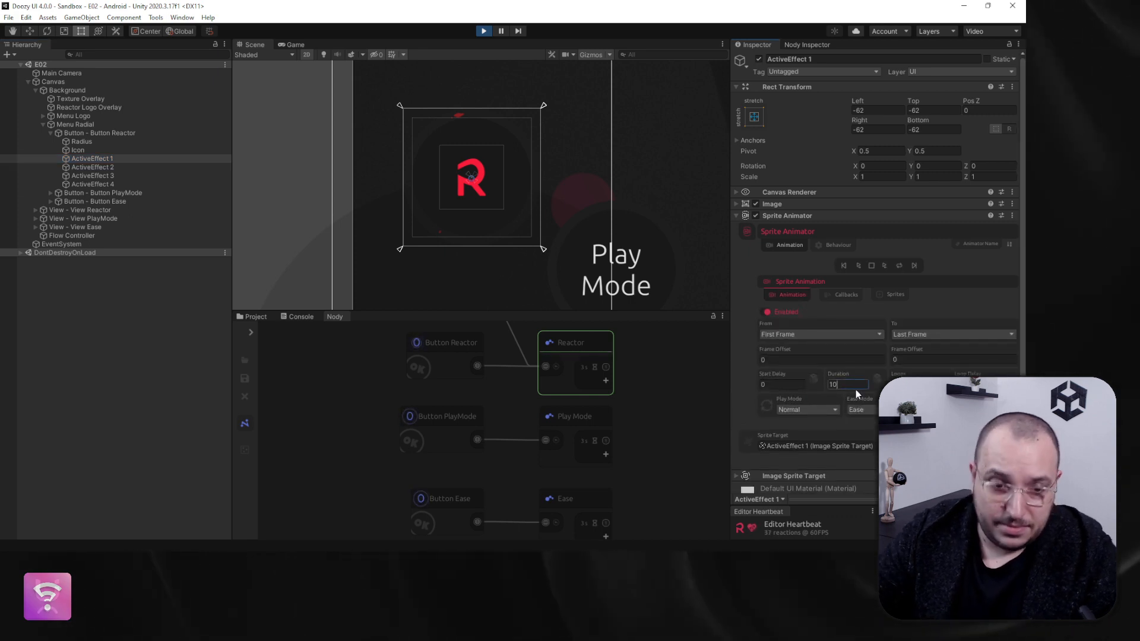
key(BackSpace)
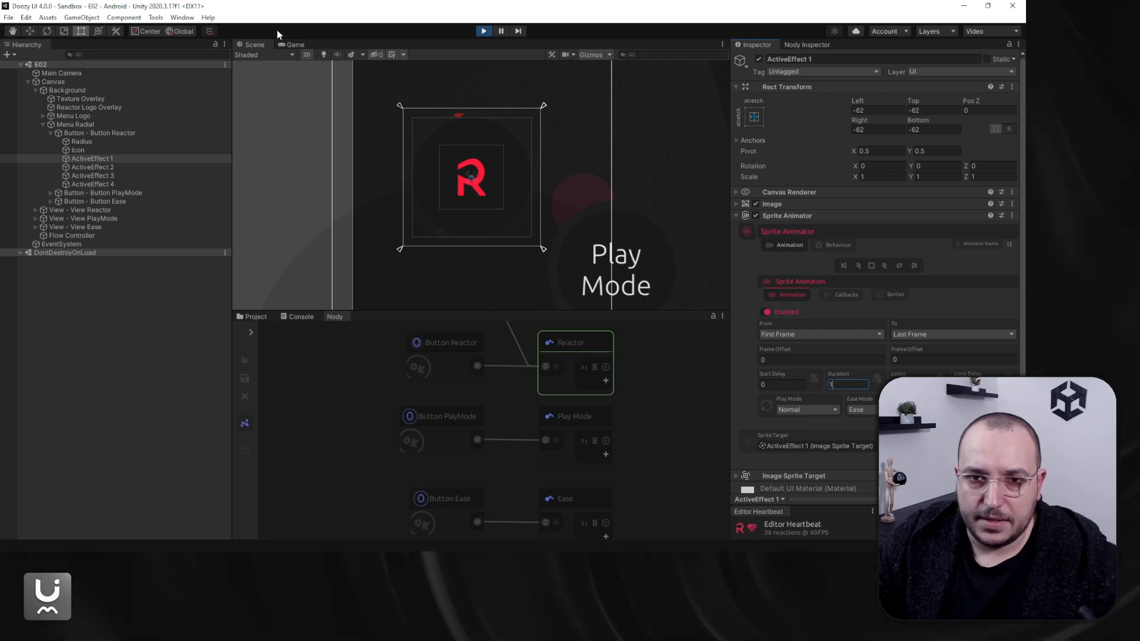
Test the radial menu in the Game view by opening Play Mode, Reactor and Play Mode again.
click(294, 45)
click(313, 260)
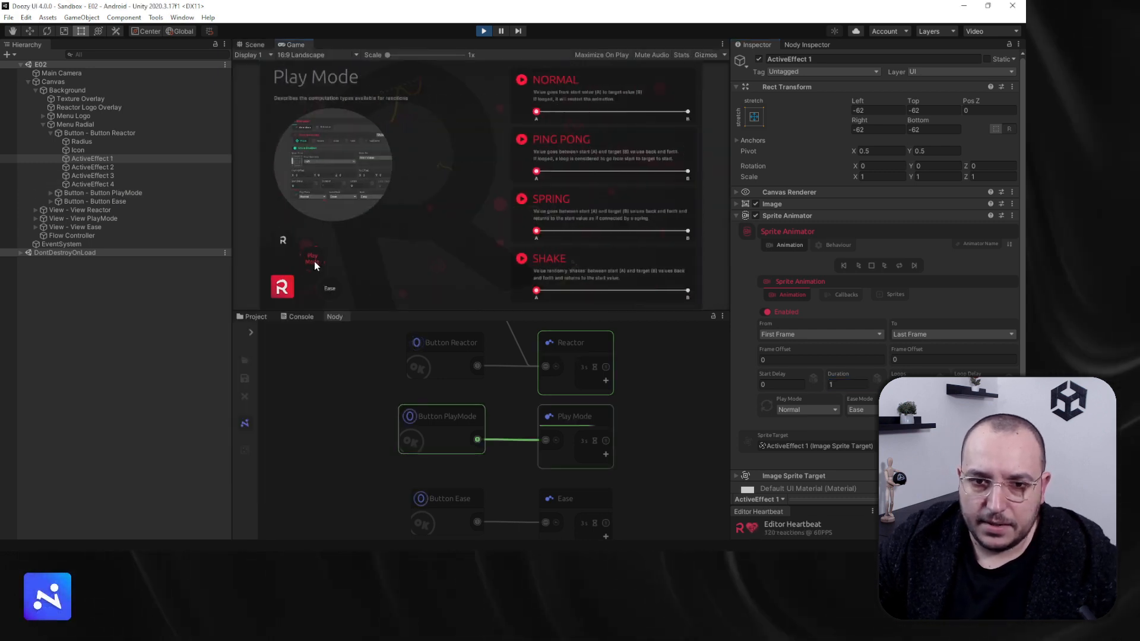
click(280, 241)
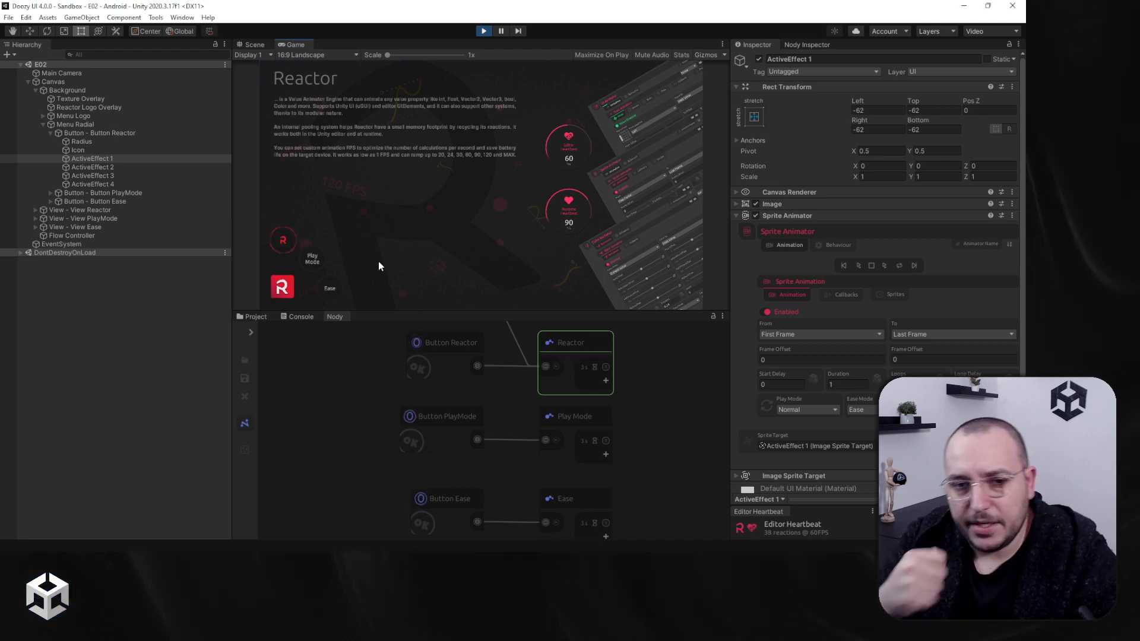
click(310, 258)
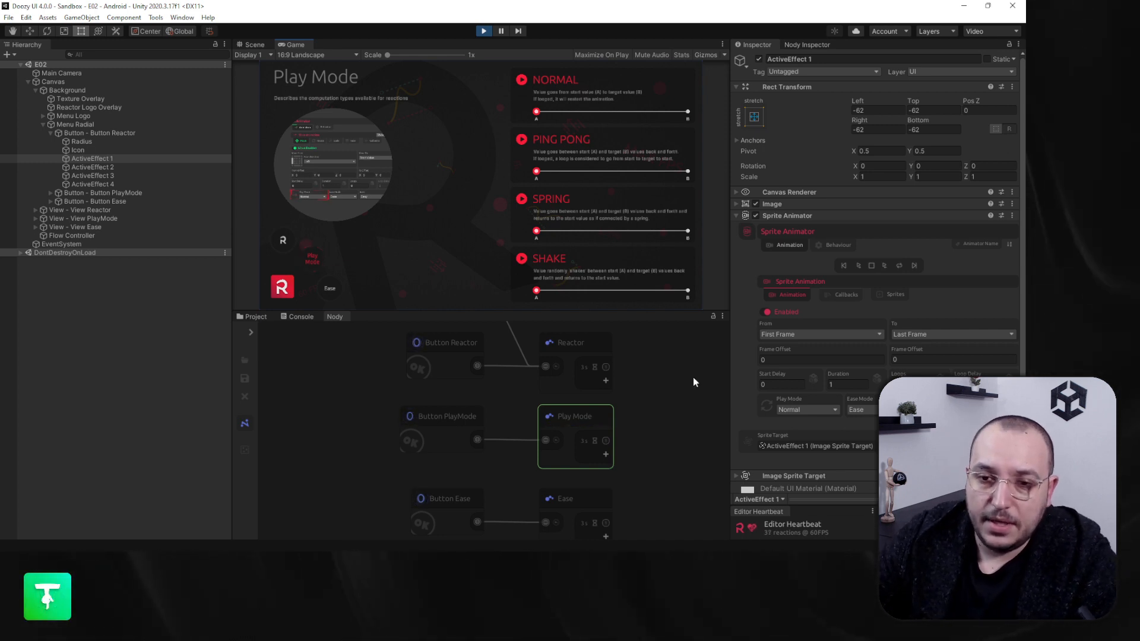
Try the Ping Pong, Spring and Shake play modes on ActiveEffect 1's sprite animation and return it to Normal.
click(790, 410)
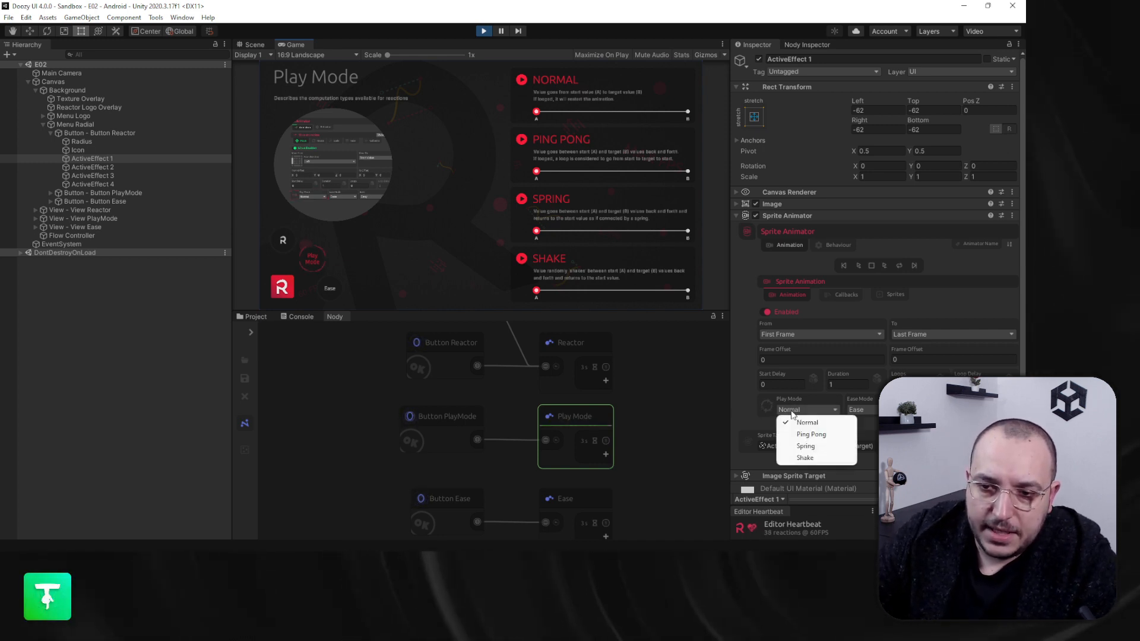
click(811, 434)
click(801, 411)
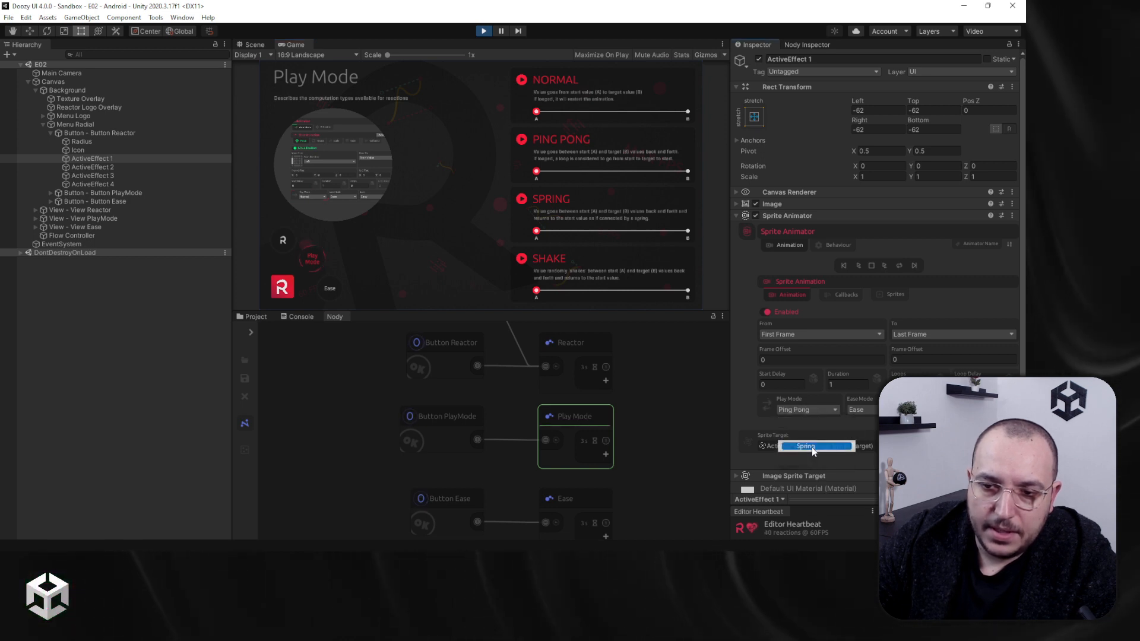
click(811, 447)
click(806, 410)
click(805, 457)
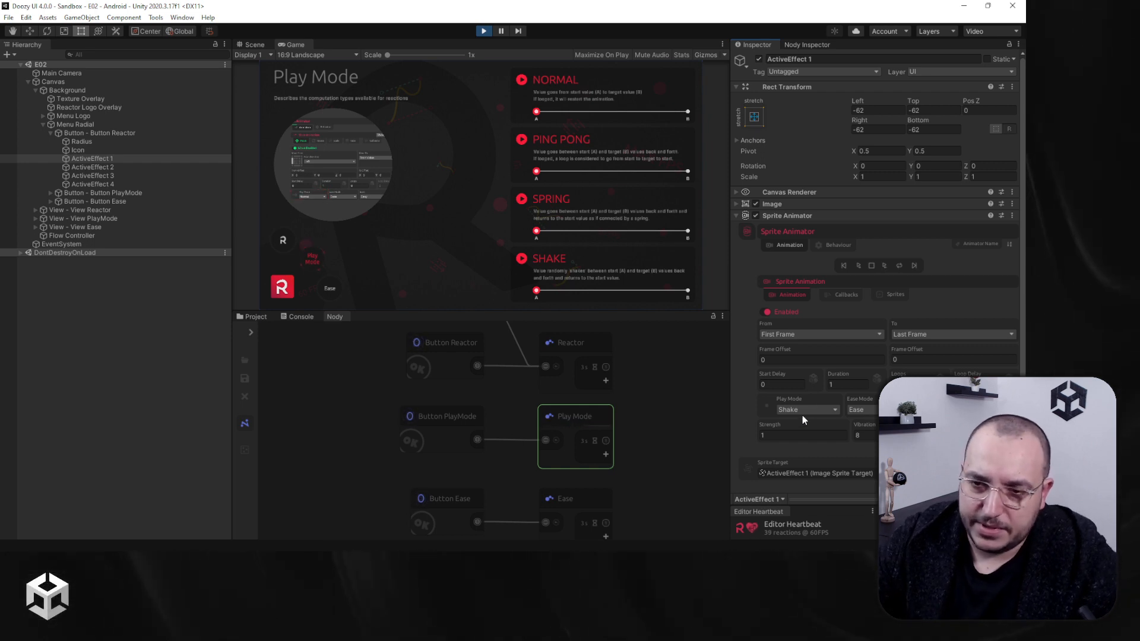
click(804, 410)
click(808, 422)
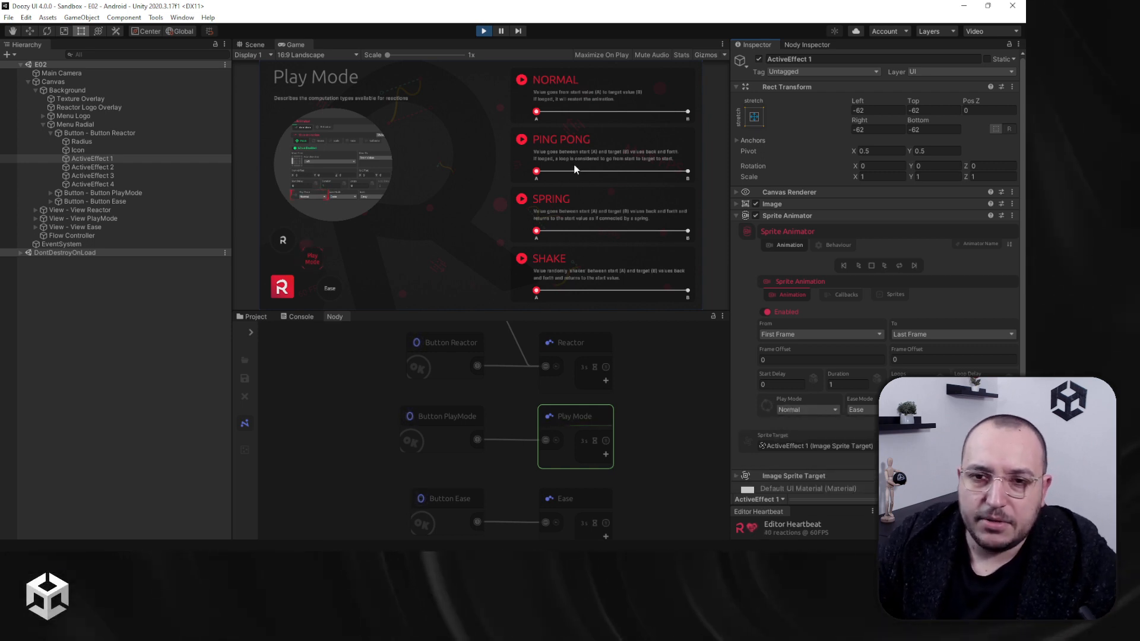
Play the Normal, Ping Pong and Spring demos with the Game view maximized, and restore the editor layout.
click(520, 82)
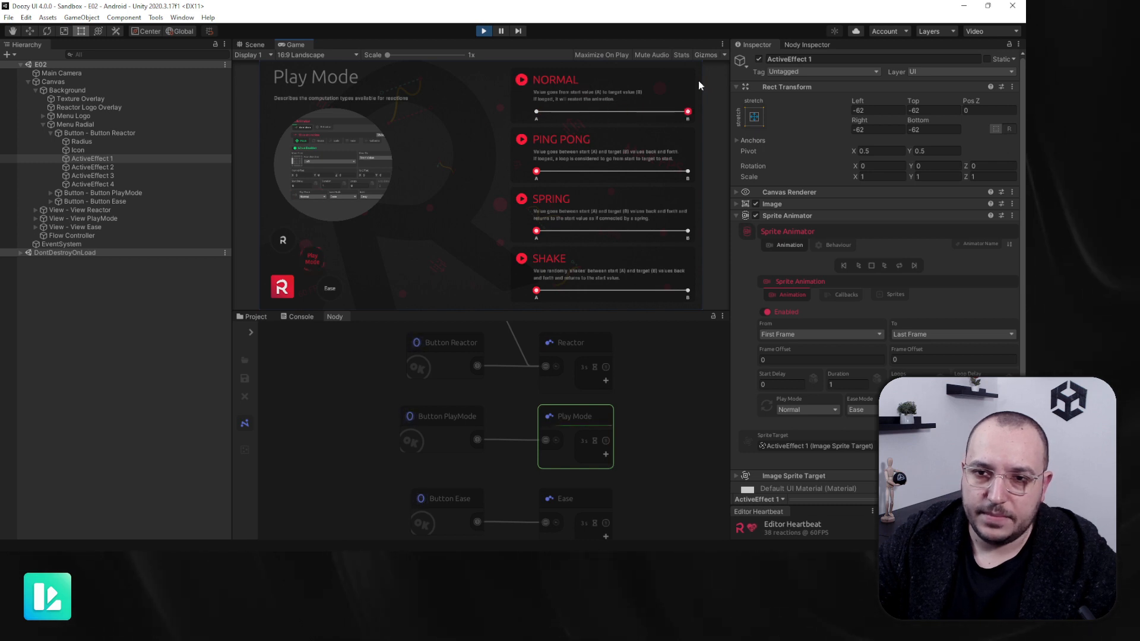
click(722, 45)
click(744, 82)
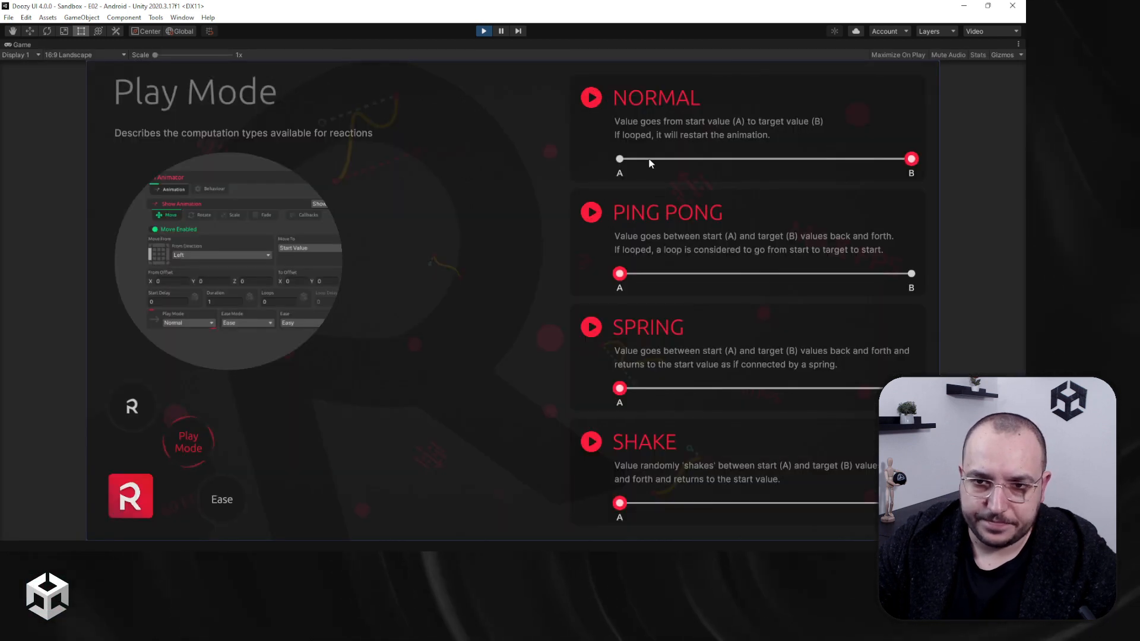
click(595, 99)
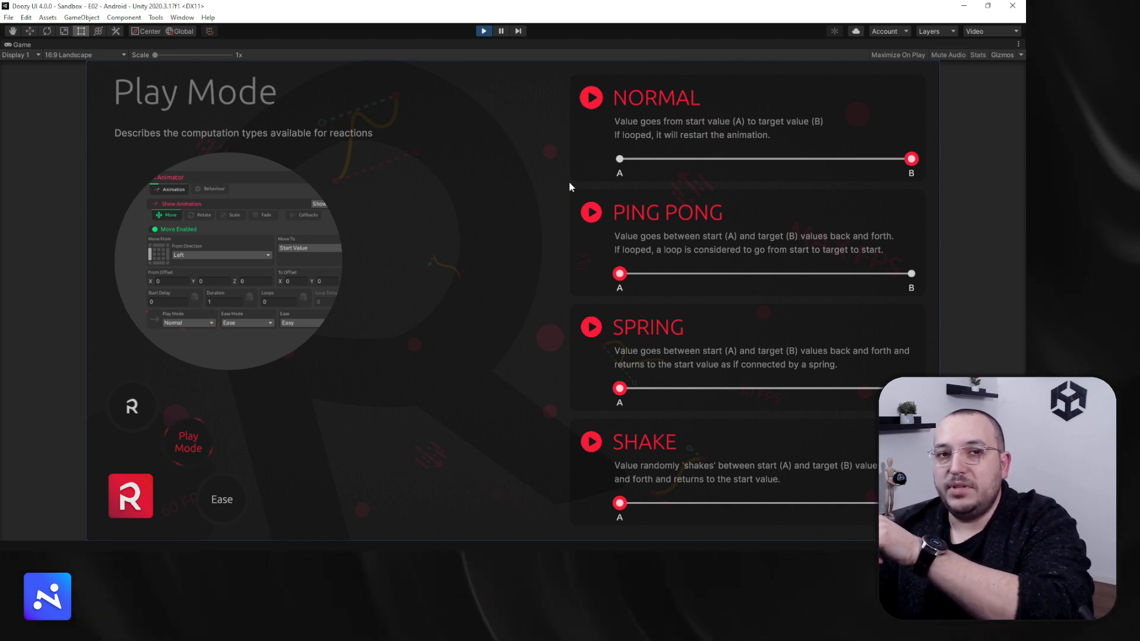
click(590, 217)
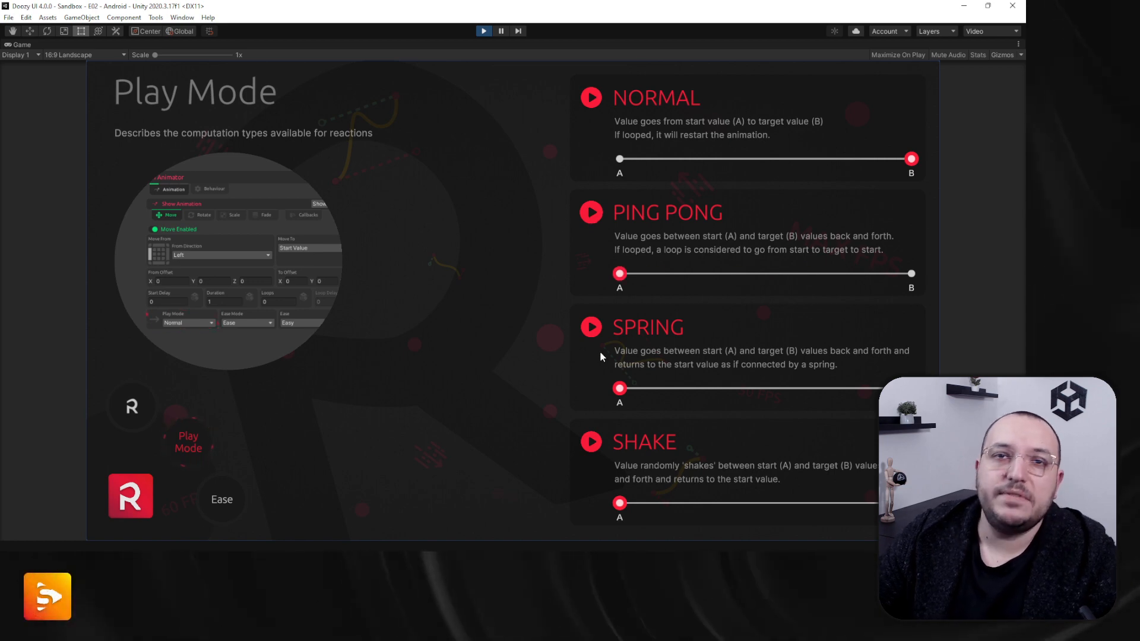
click(593, 328)
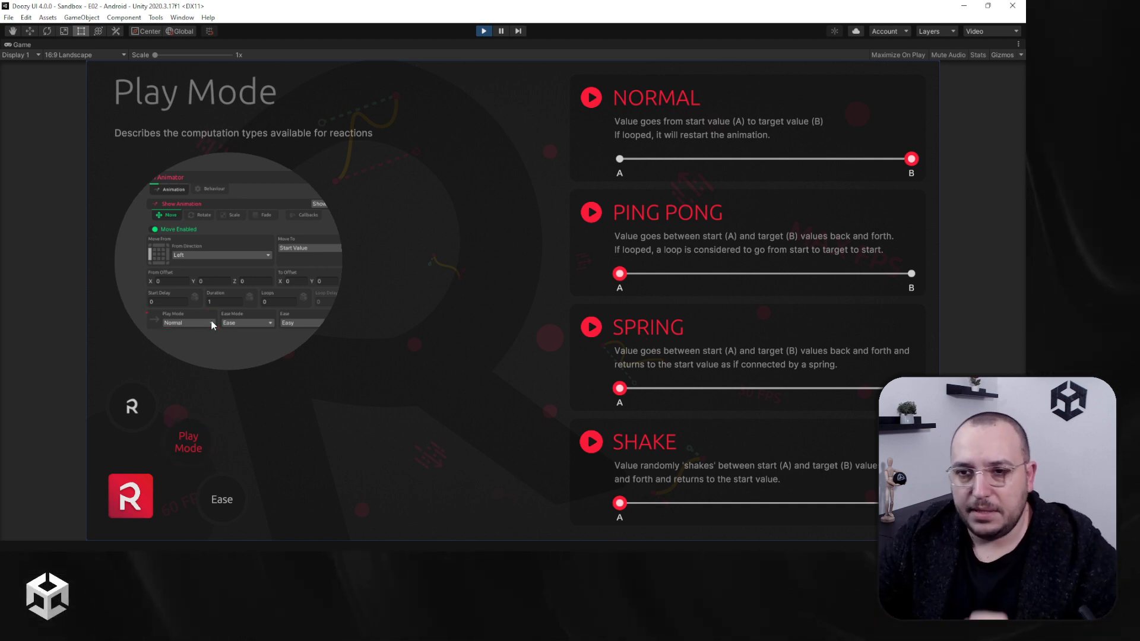
click(1018, 44)
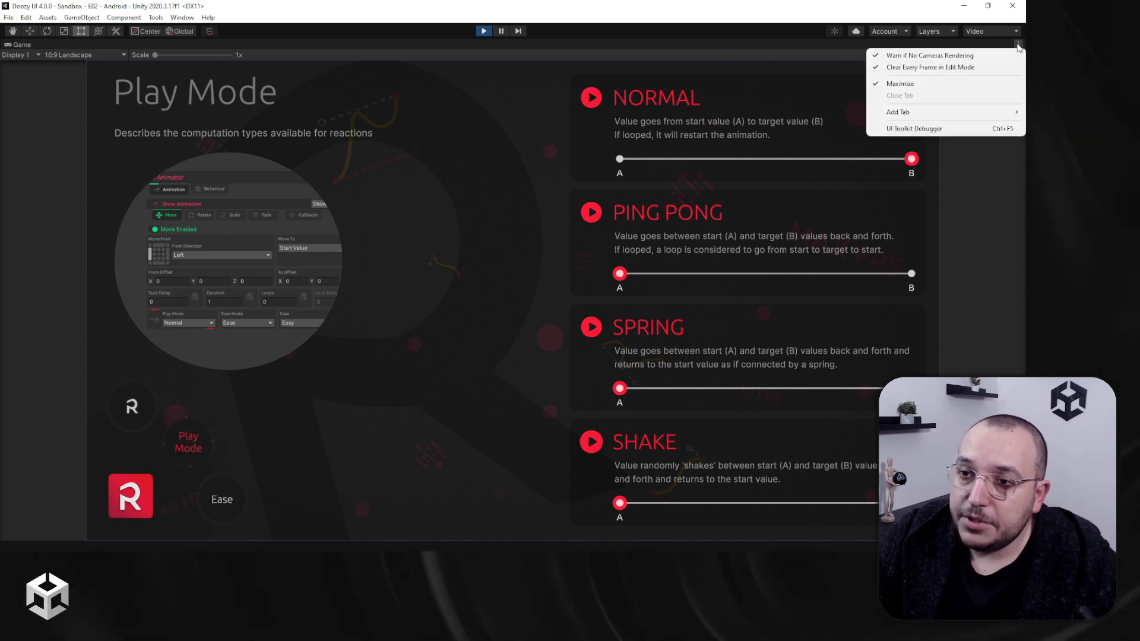
click(914, 83)
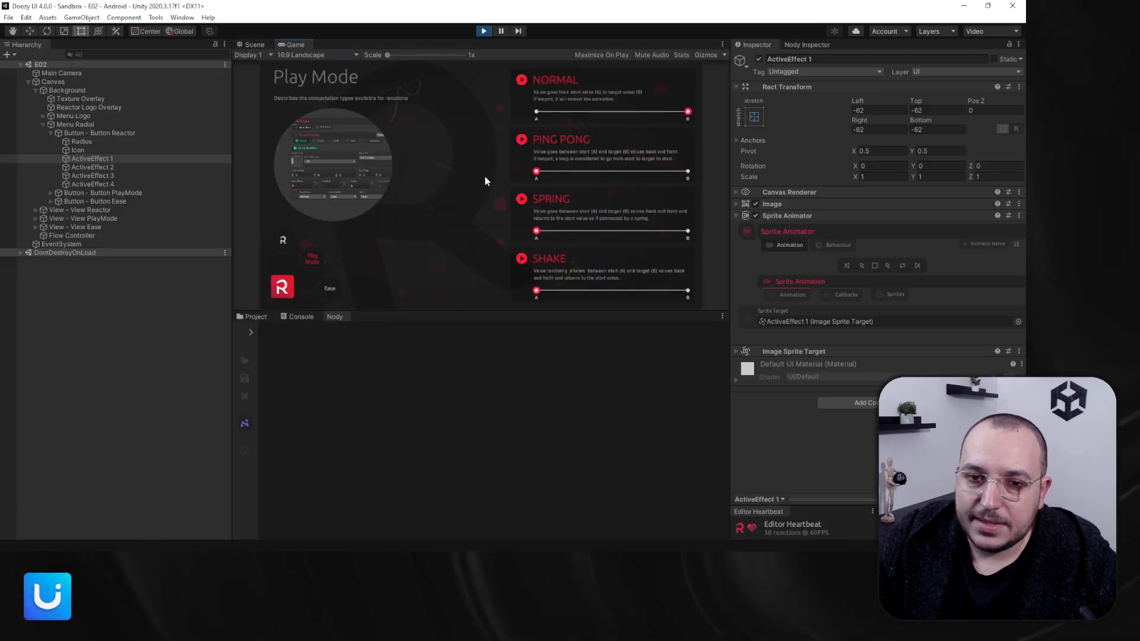
Collapse Menu Radial in the hierarchy and expand View - View PlayMode down to the objects inside Content's Left group.
click(49, 133)
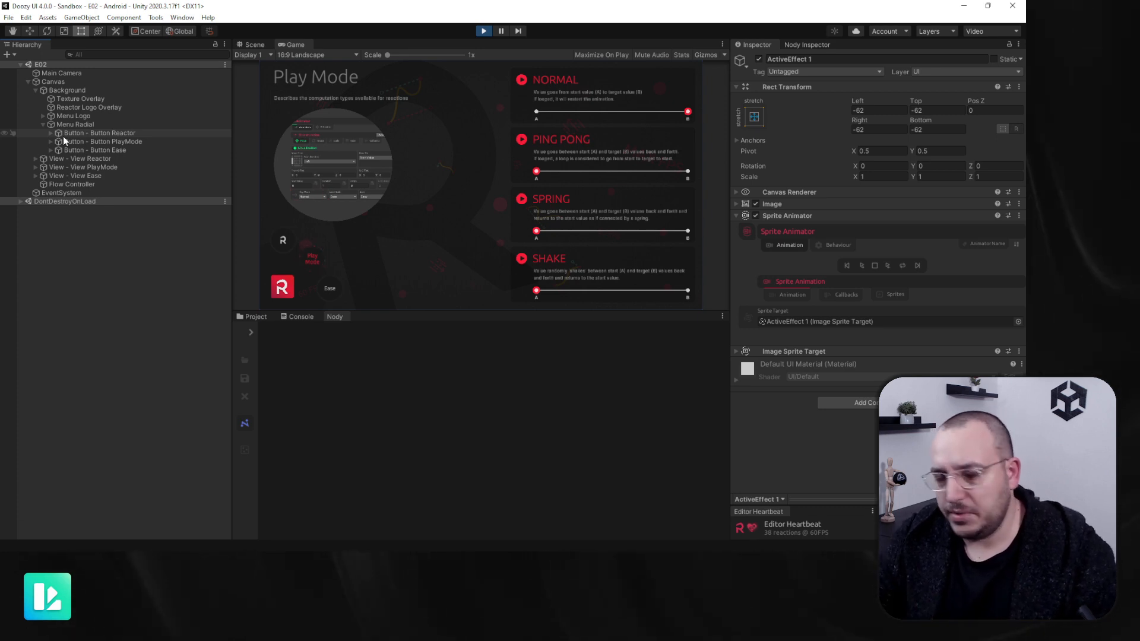
click(42, 124)
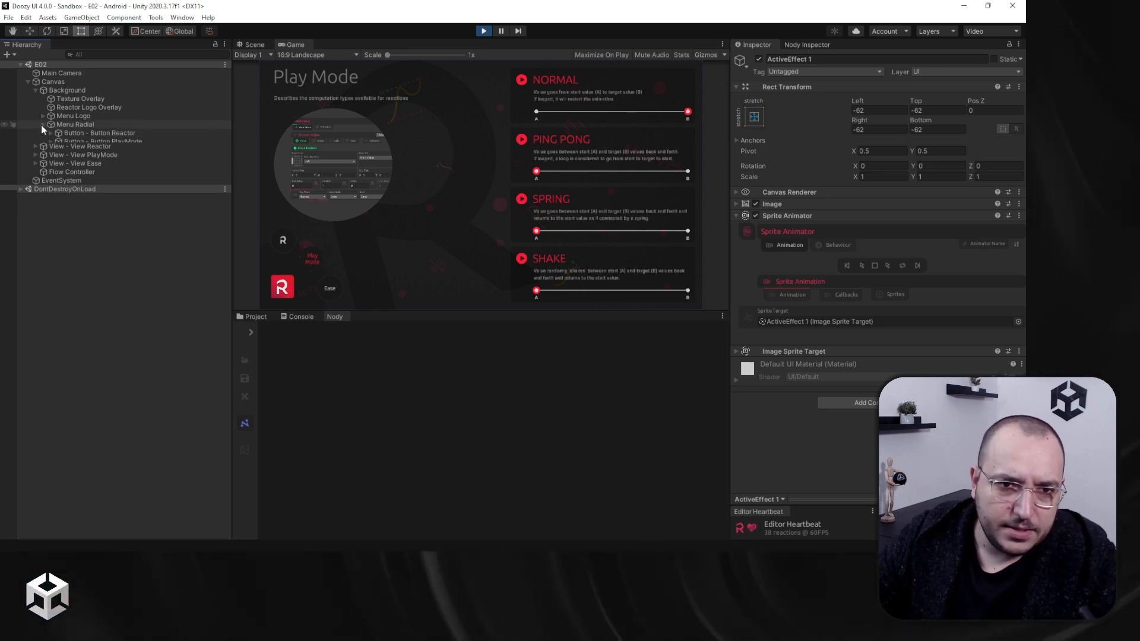
click(37, 141)
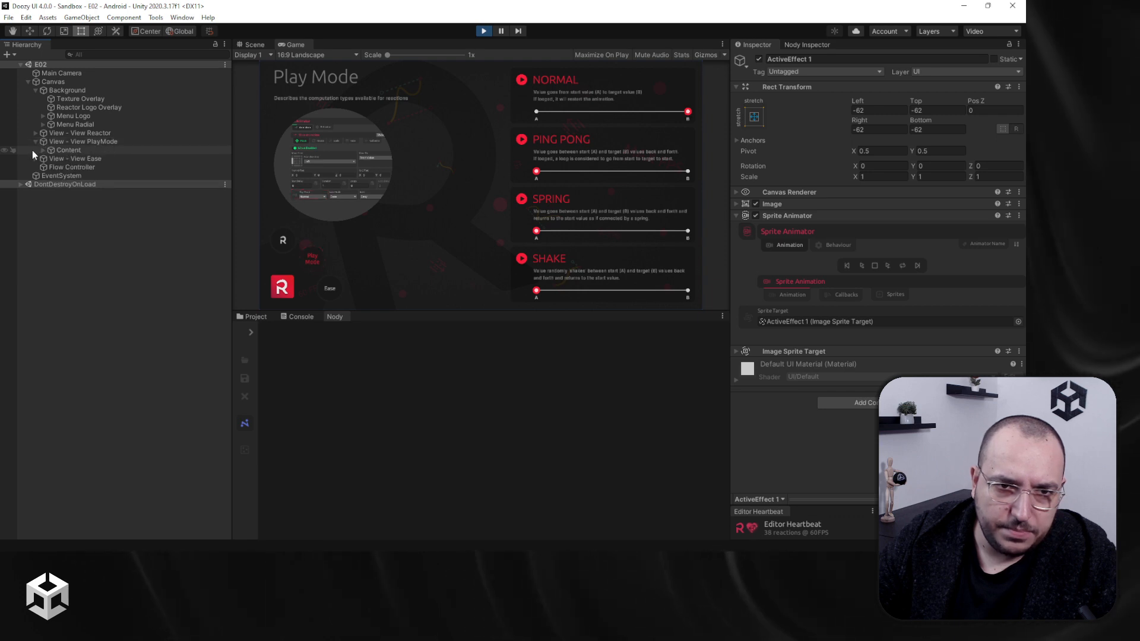
click(47, 150)
click(43, 151)
click(50, 159)
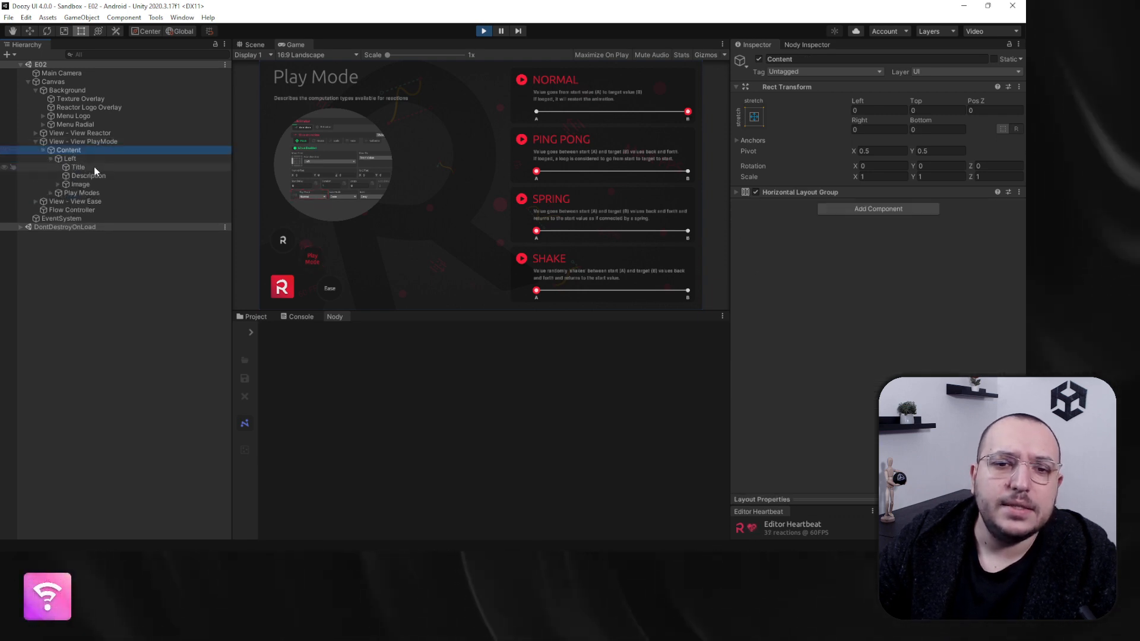
Expand Image and its UIAnimator child, and inspect the Highlight and Highlight Reversed objects.
click(58, 184)
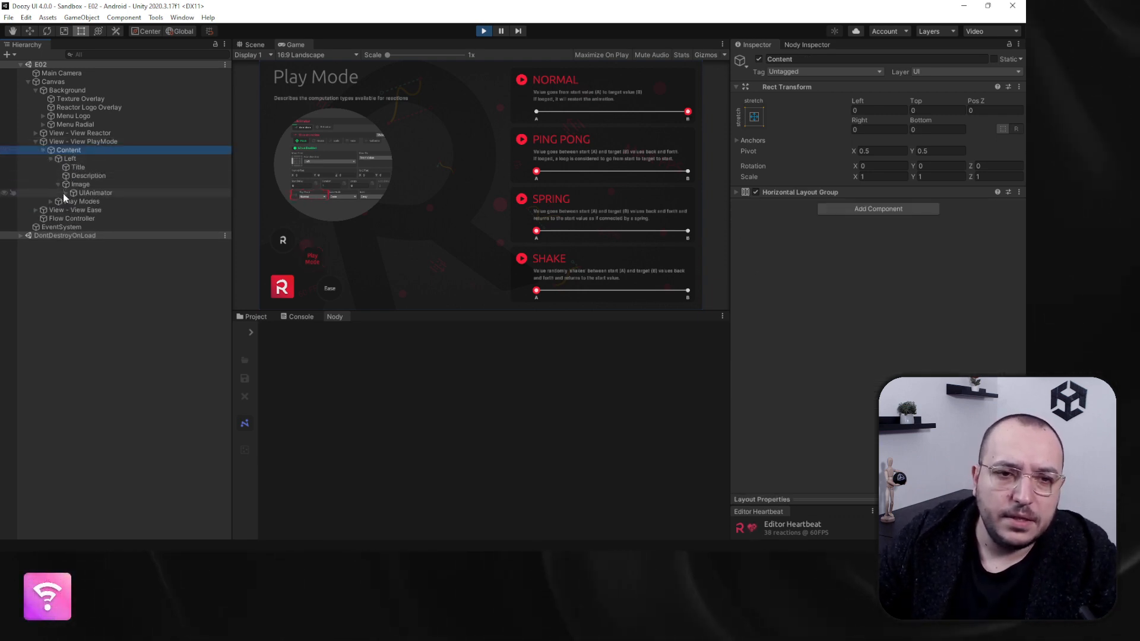
click(65, 192)
click(86, 193)
click(101, 202)
click(113, 211)
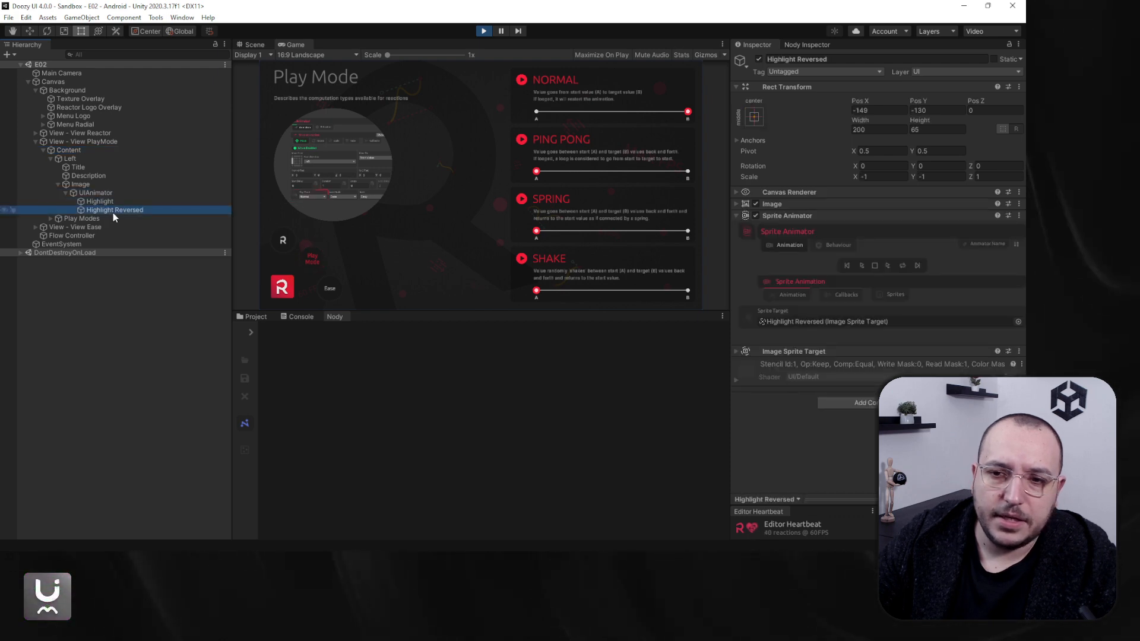
Frame the highlights in the Scene view and play the sprite animations of Highlight and Highlight Reversed one after the other.
click(254, 45)
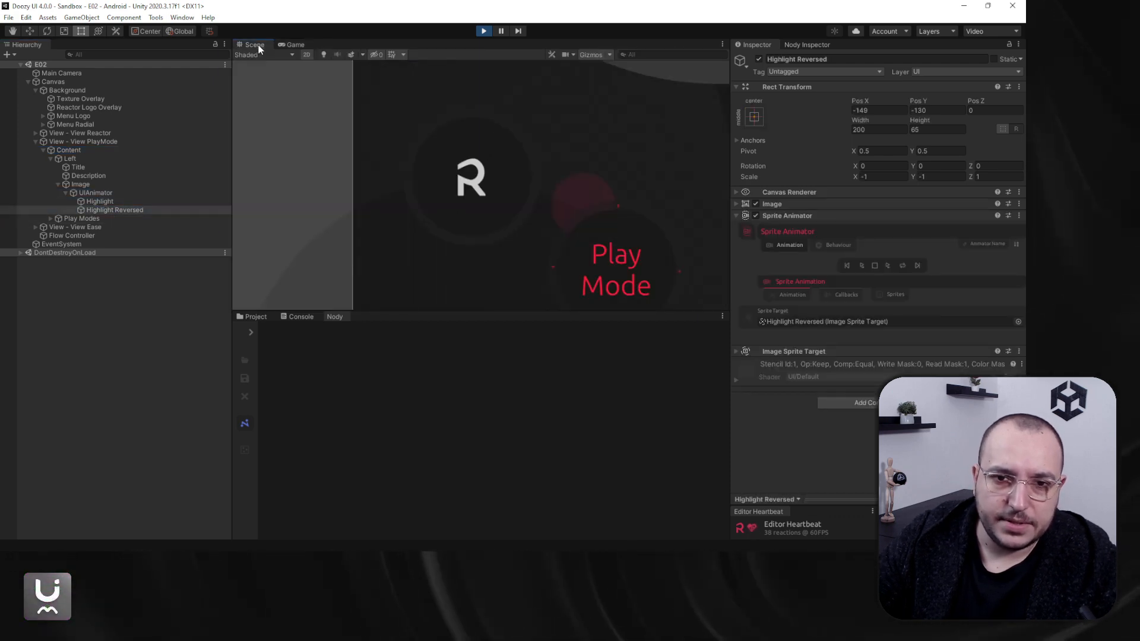
key(f)
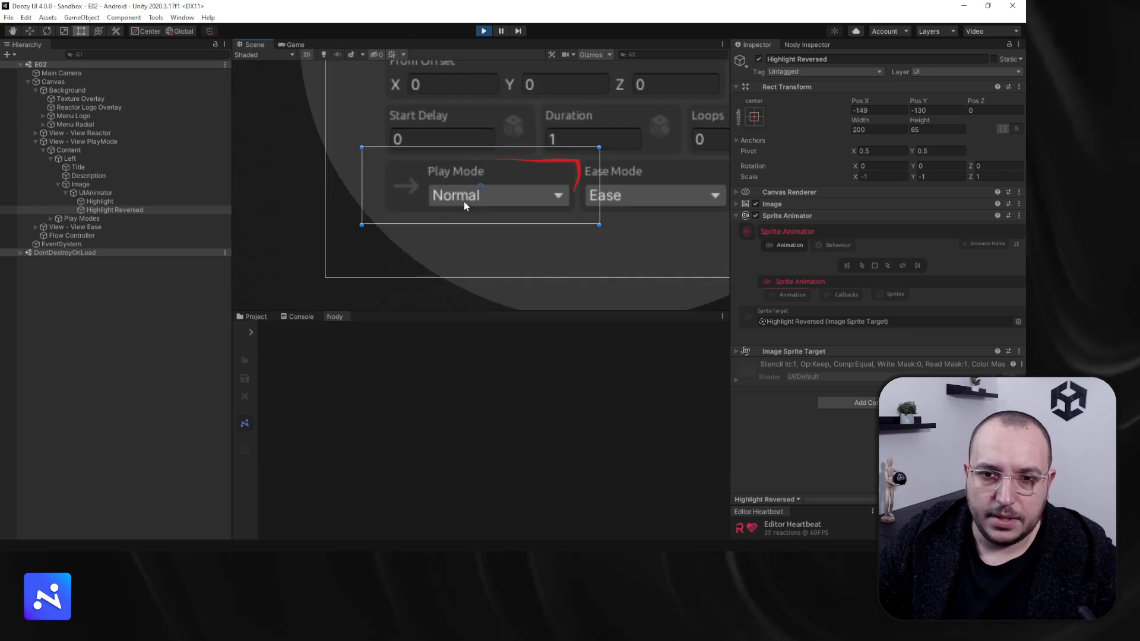
ctrl+click(84, 198)
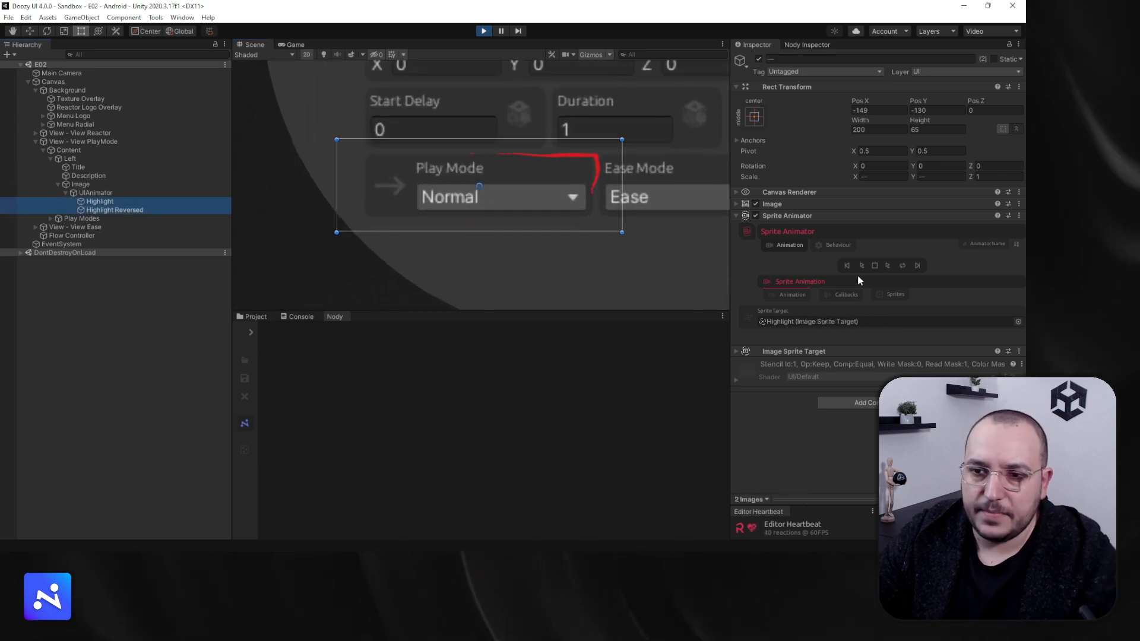
click(96, 203)
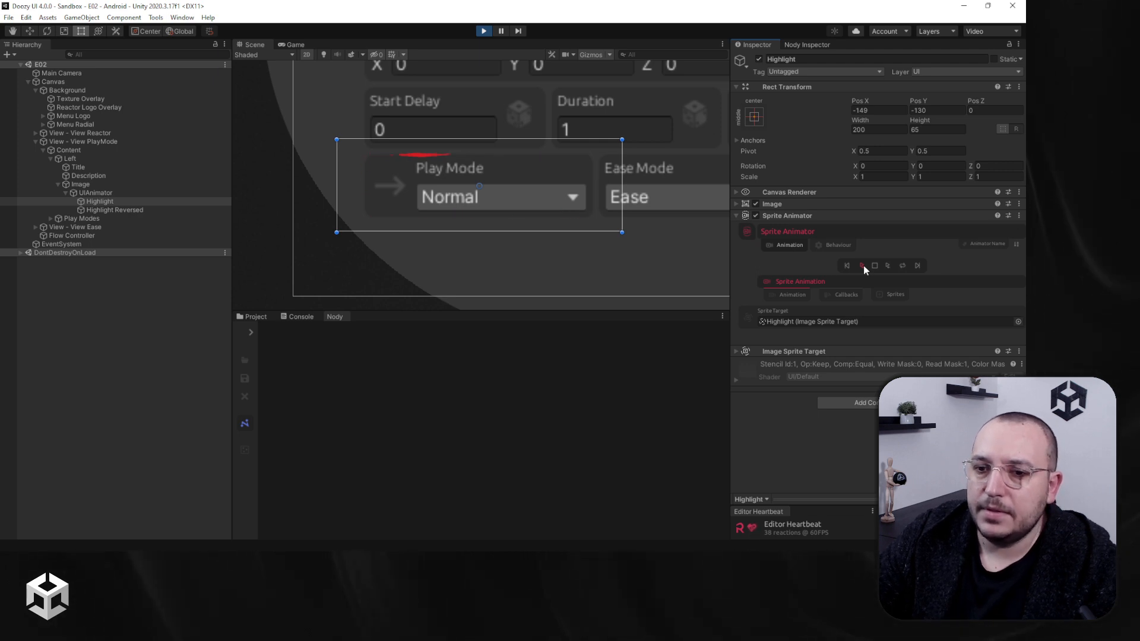
click(155, 209)
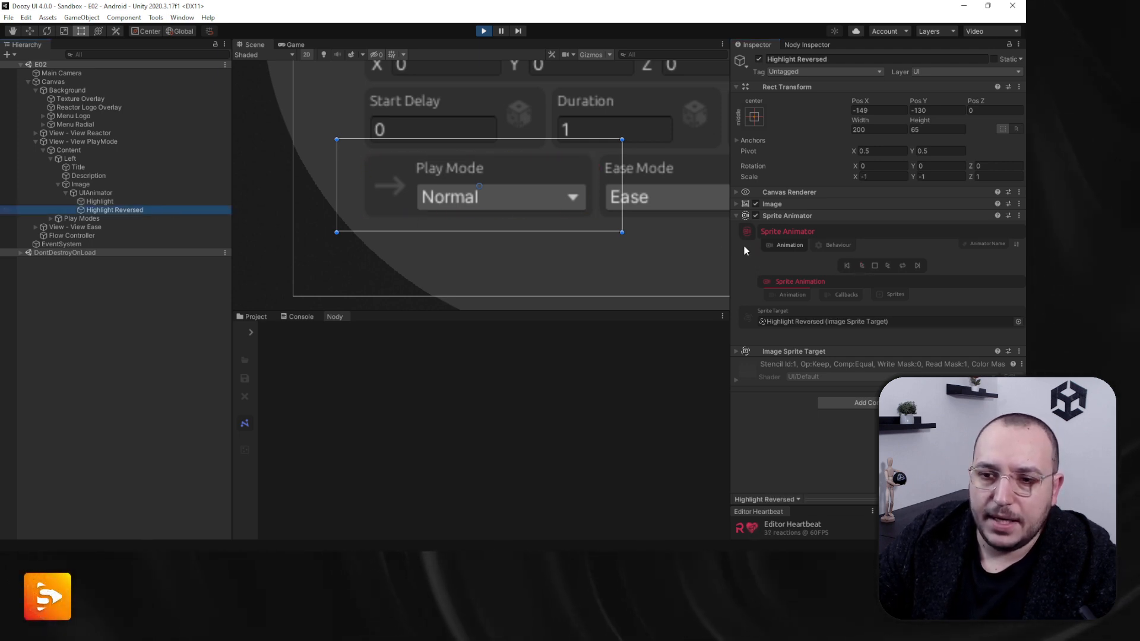
click(863, 264)
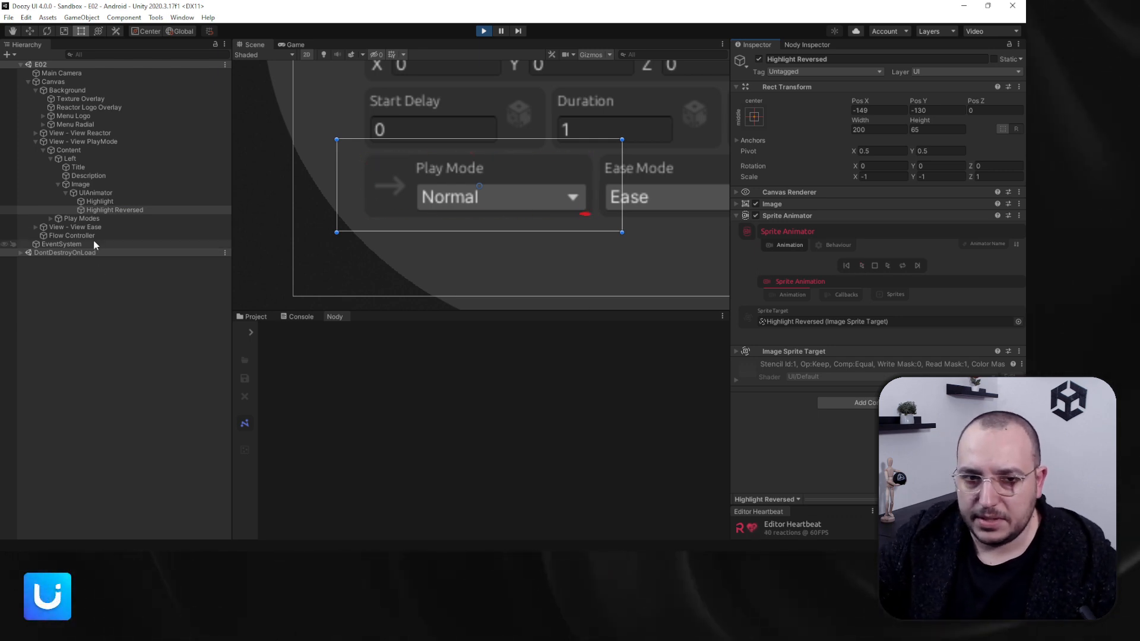
Try a green Image color on Highlight and Highlight Reversed together, and collapse their Image component.
ctrl+click(98, 202)
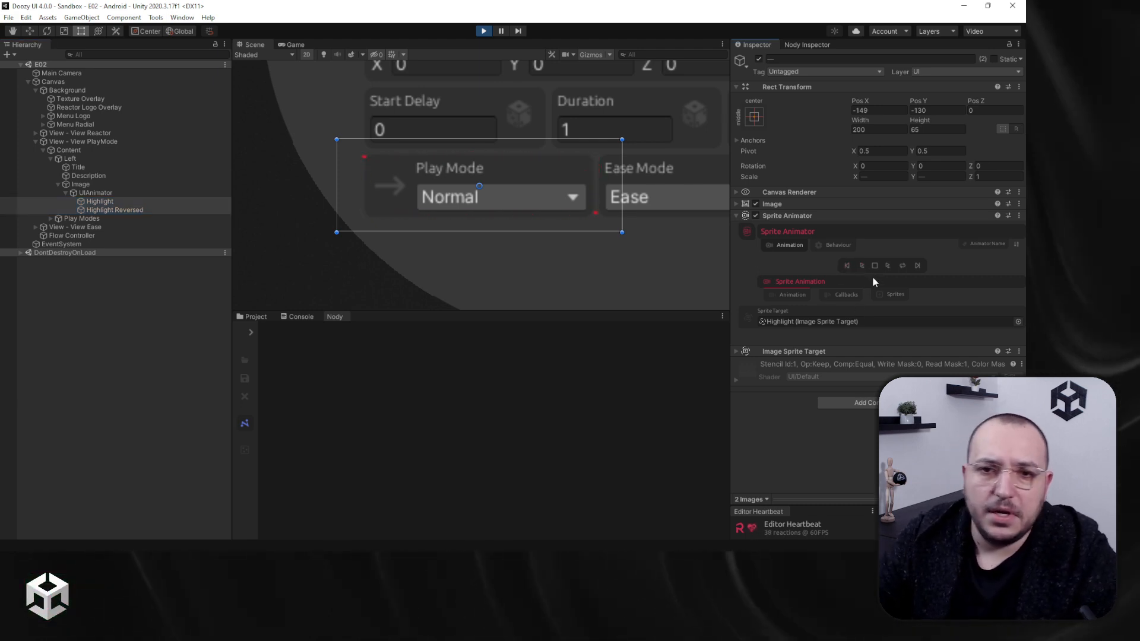
click(772, 204)
click(890, 227)
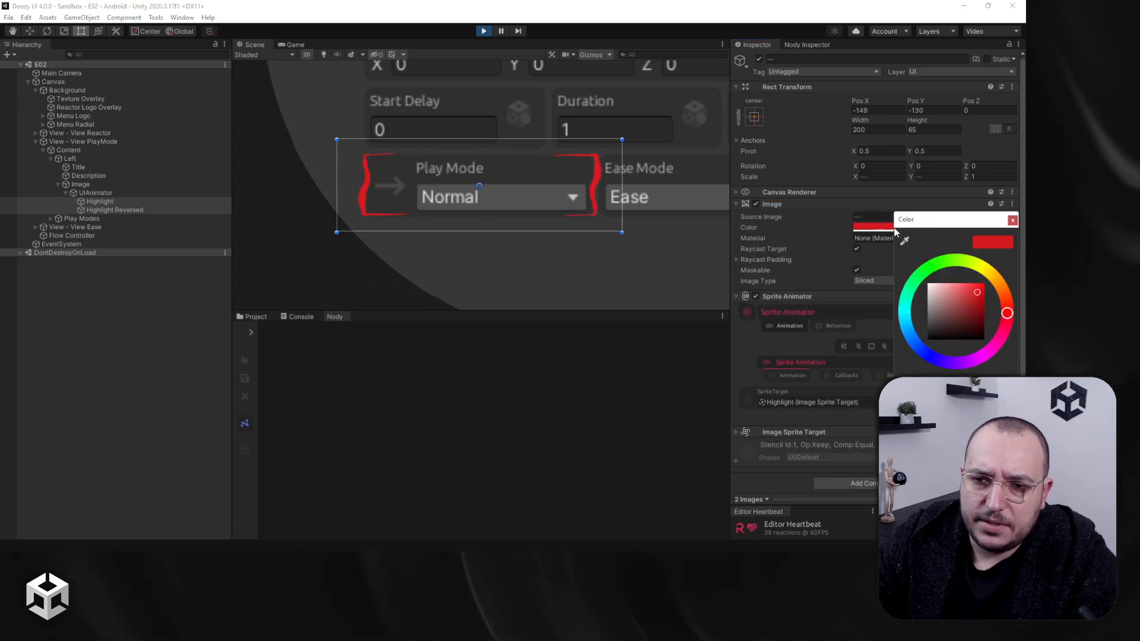
click(936, 264)
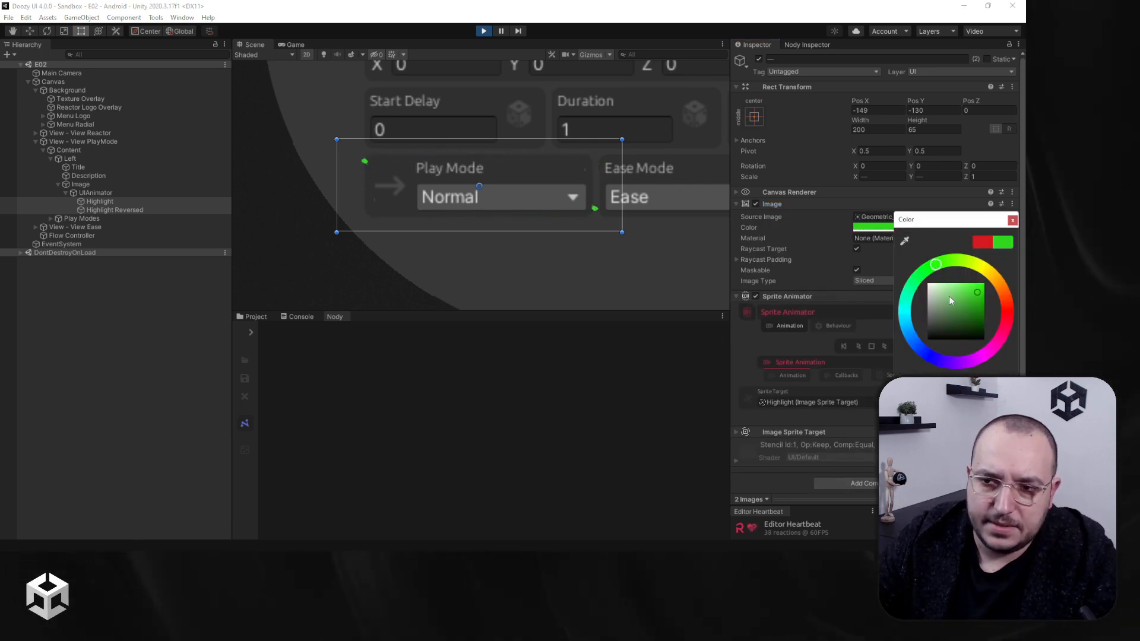
click(903, 204)
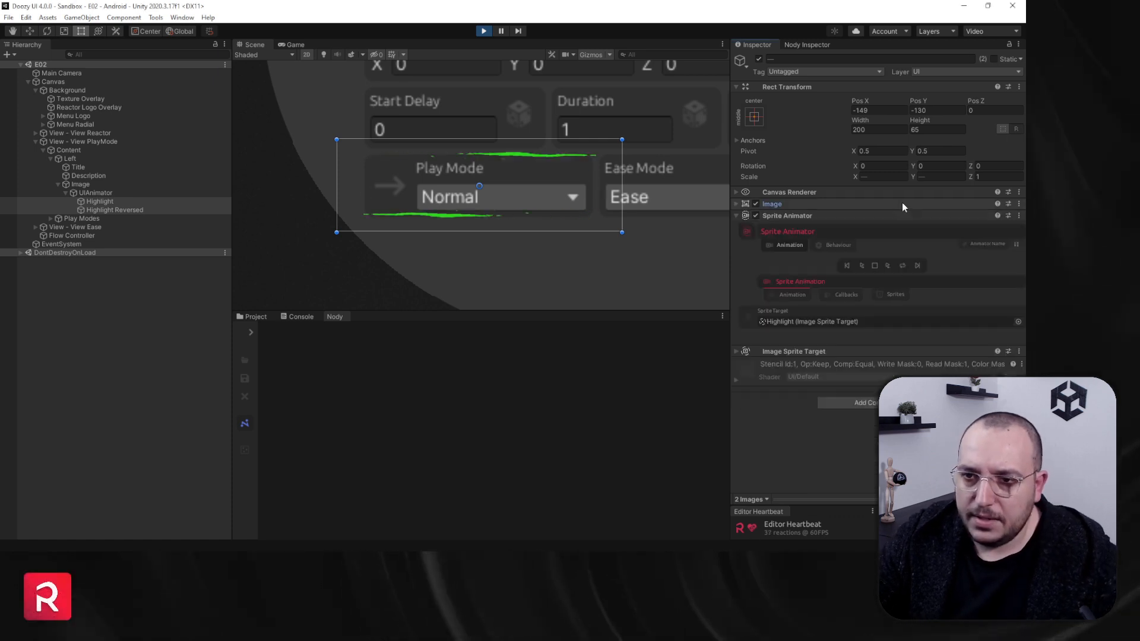
Select Highlight and Highlight Reversed together and rewind their sprite animations to the first frame.
click(136, 201)
shift+click(137, 211)
click(847, 265)
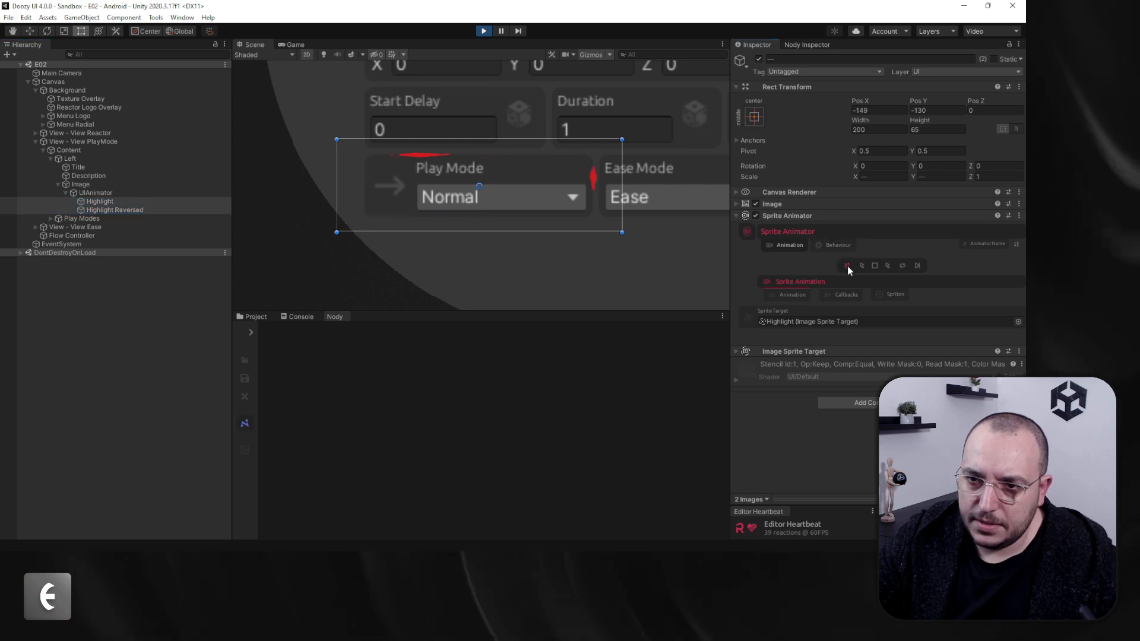
Frame the Image object and toggle its Image component off and on to demonstrate the circular mask, leaving it enabled.
click(81, 184)
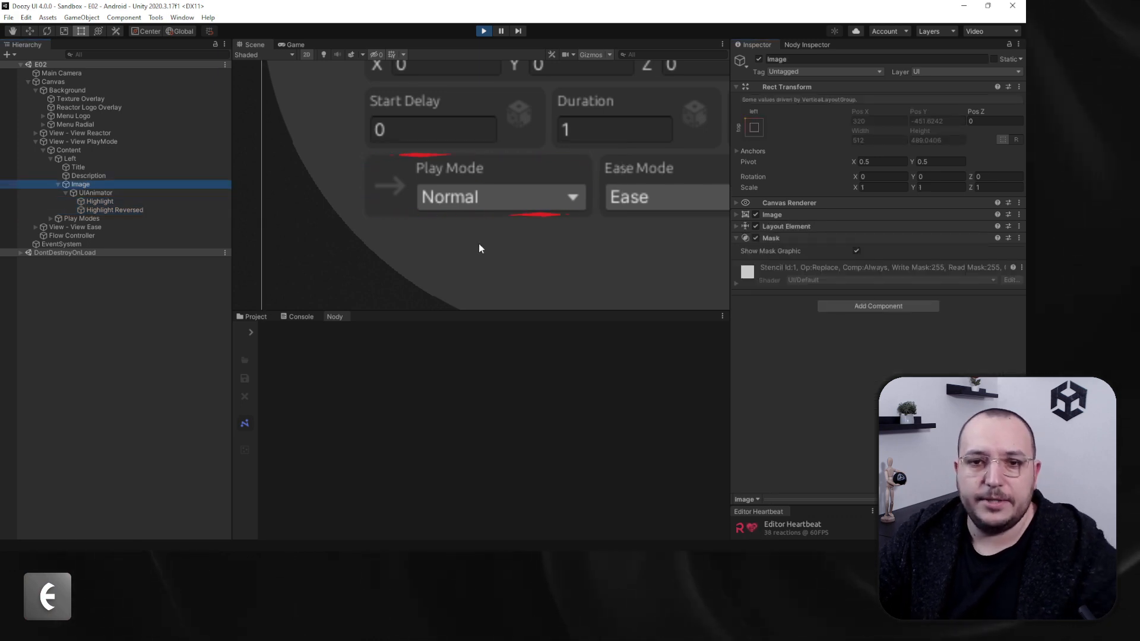
key(f)
scroll(504, 225, down, 5)
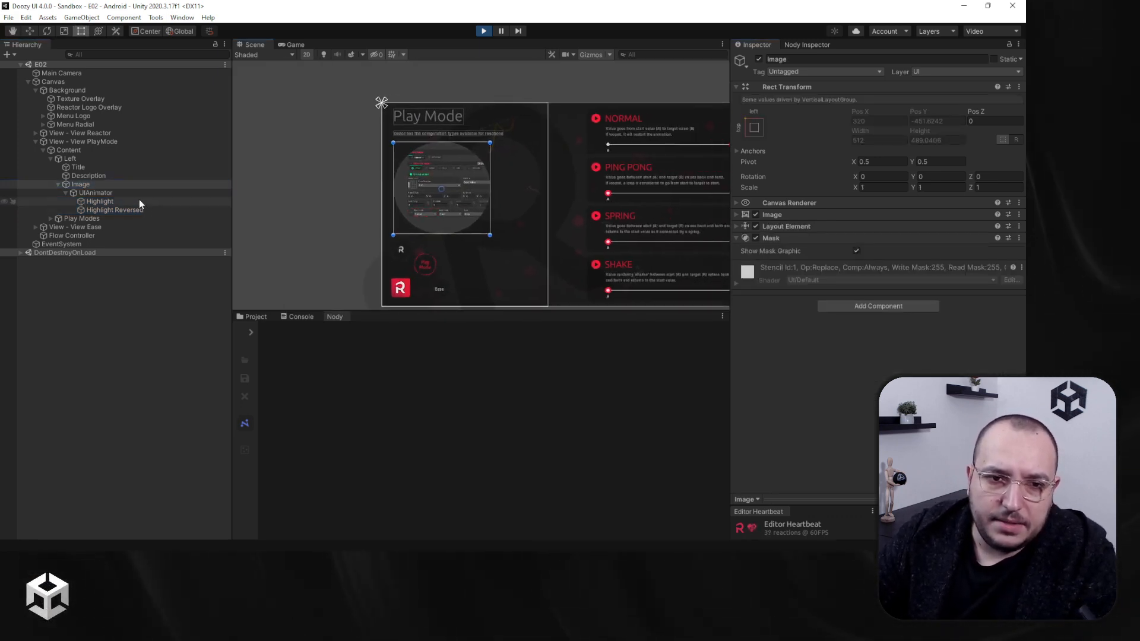
scroll(390, 175, up, 5)
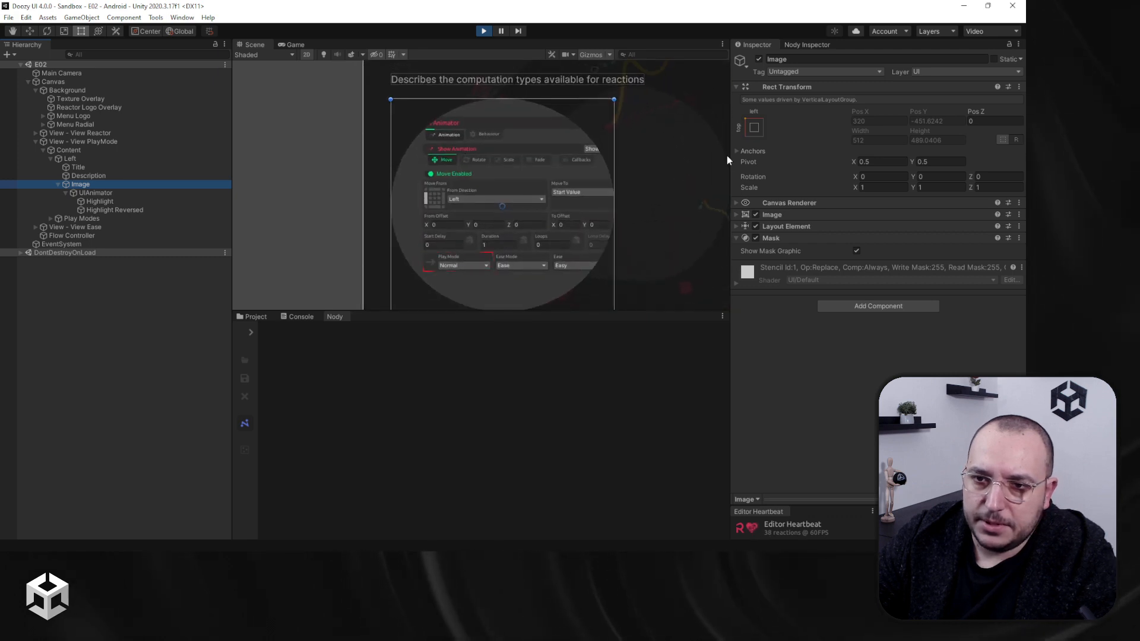
click(755, 215)
click(755, 215)
click(755, 215)
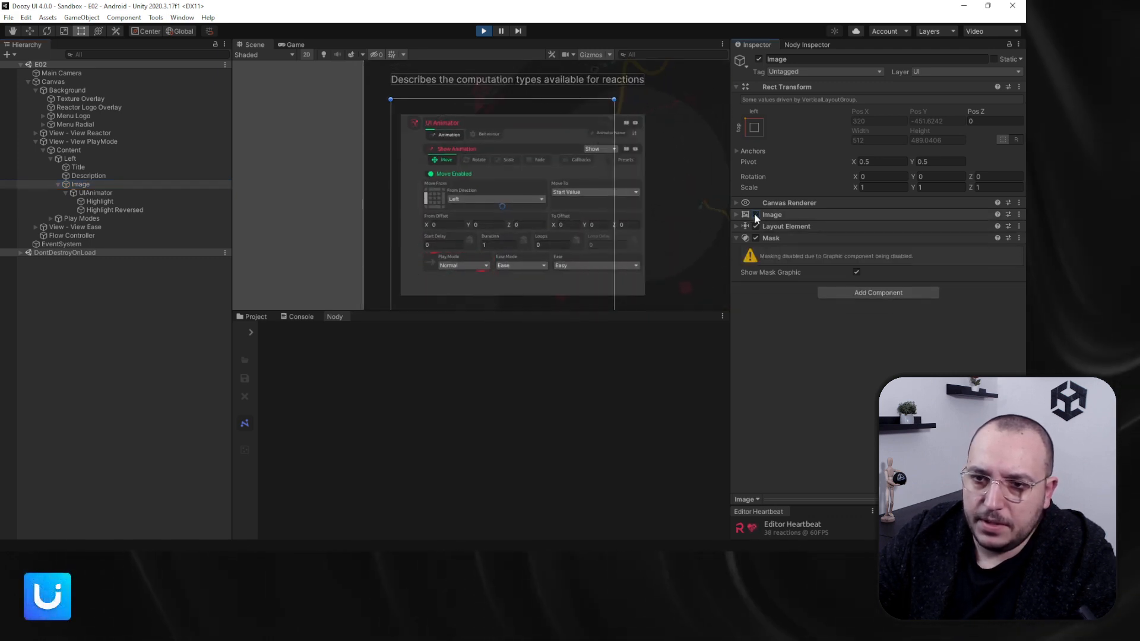
click(755, 215)
click(755, 215)
click(755, 214)
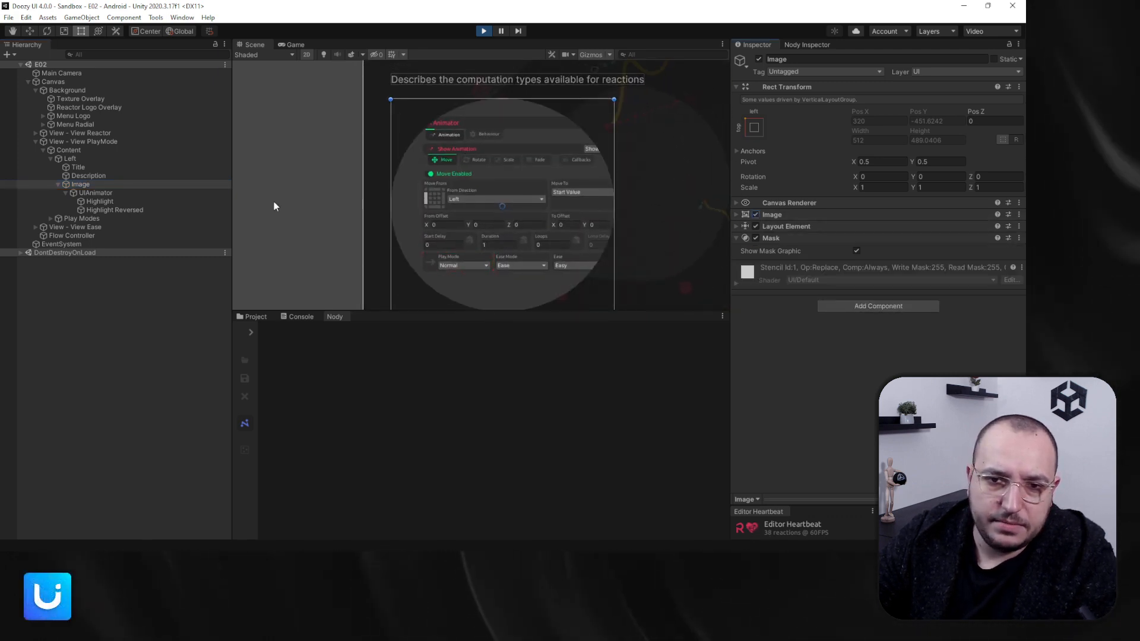
Disable the UIAnimator object's Image component and enable it again.
click(117, 195)
click(755, 204)
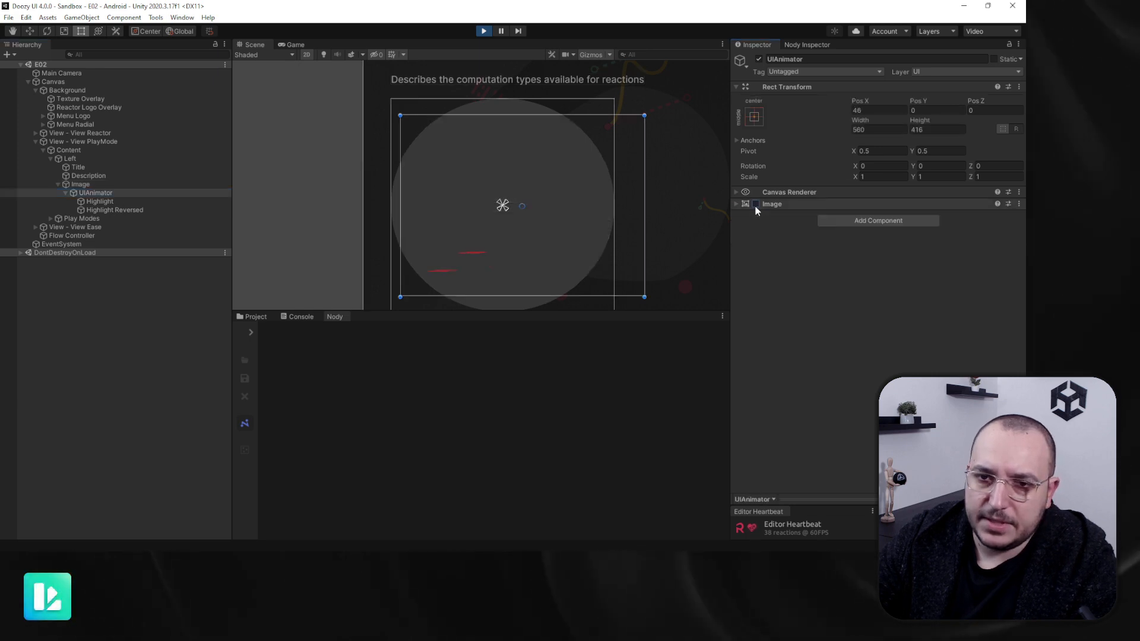
click(755, 204)
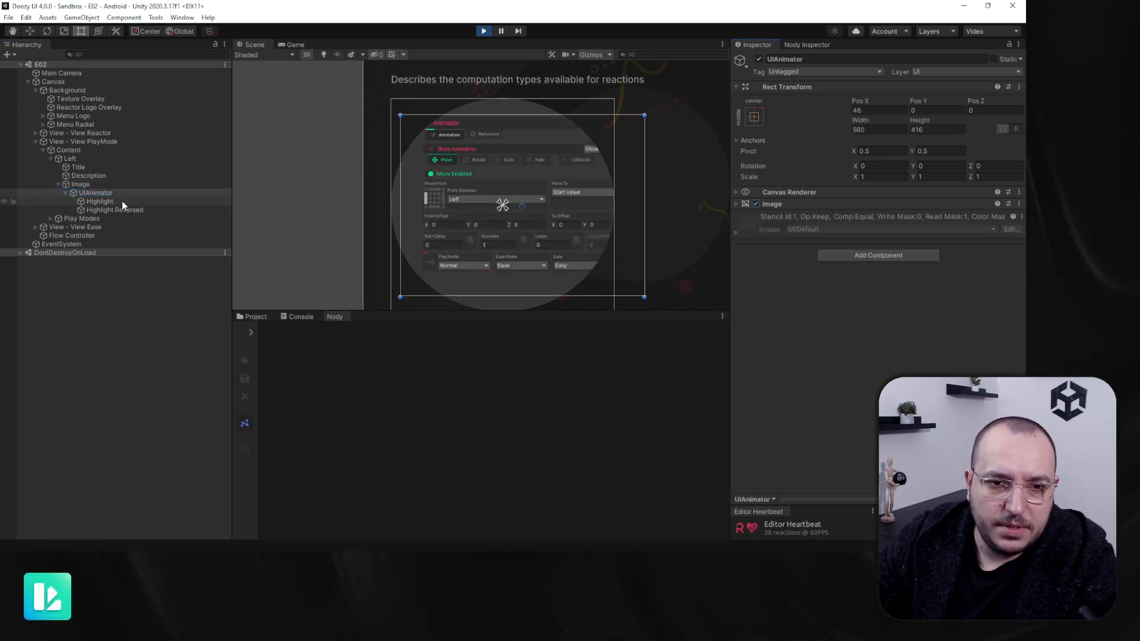
Select Description, collapse Content in the hierarchy, and examine the Normal, Ping Pong, Spring and Shake demos and their A-B lines in the scene.
click(101, 176)
scroll(552, 273, down, 3)
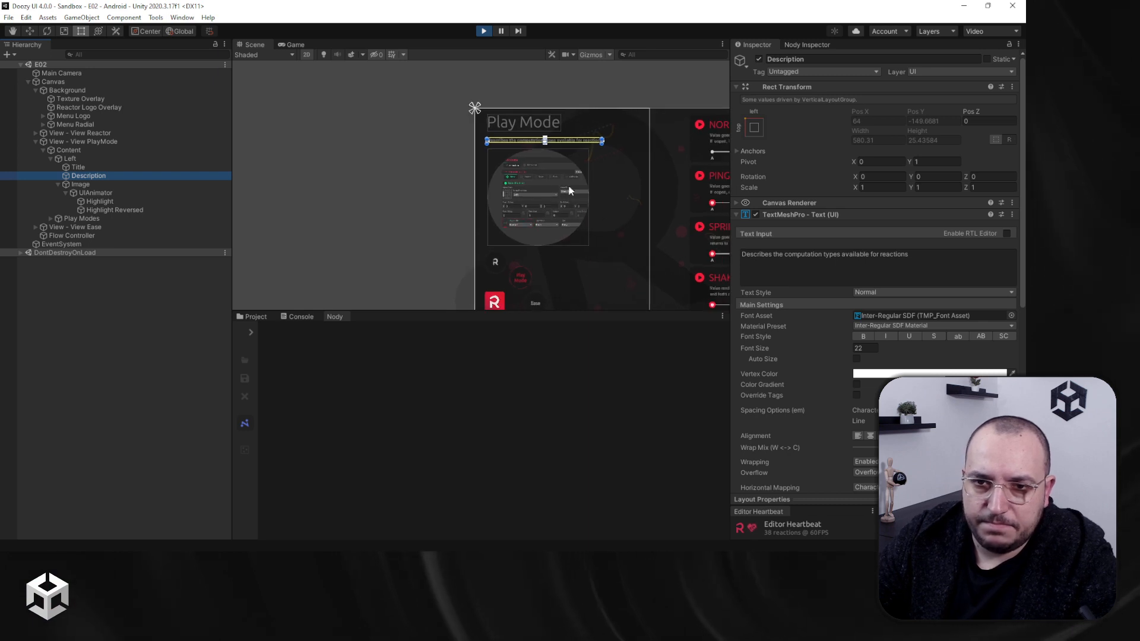
scroll(575, 137, down, 2)
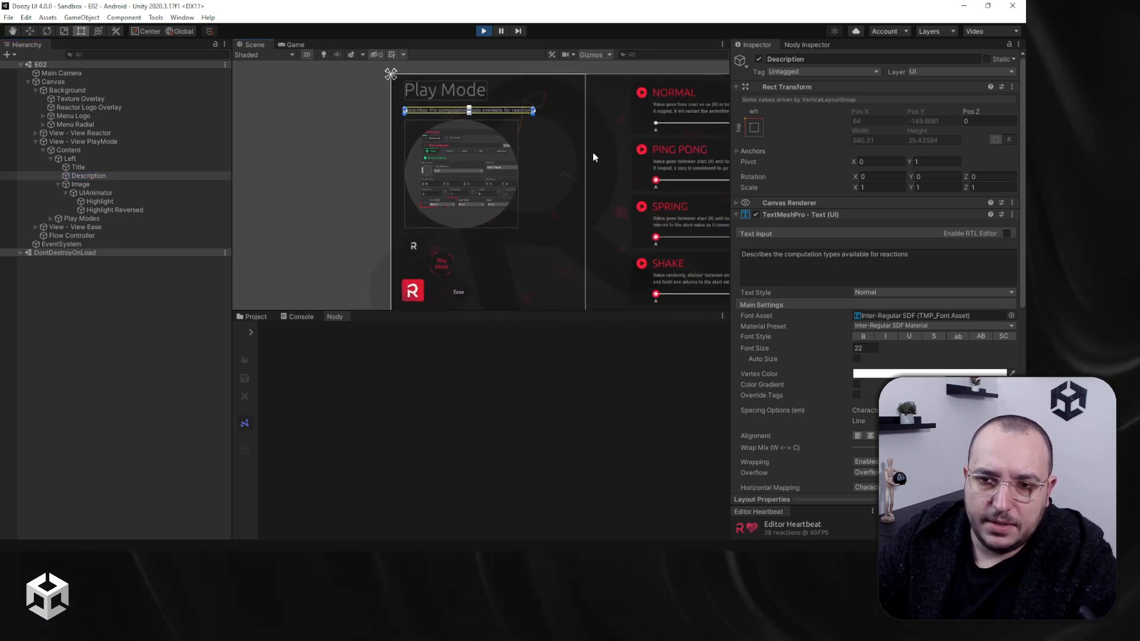
scroll(592, 152, up, 1)
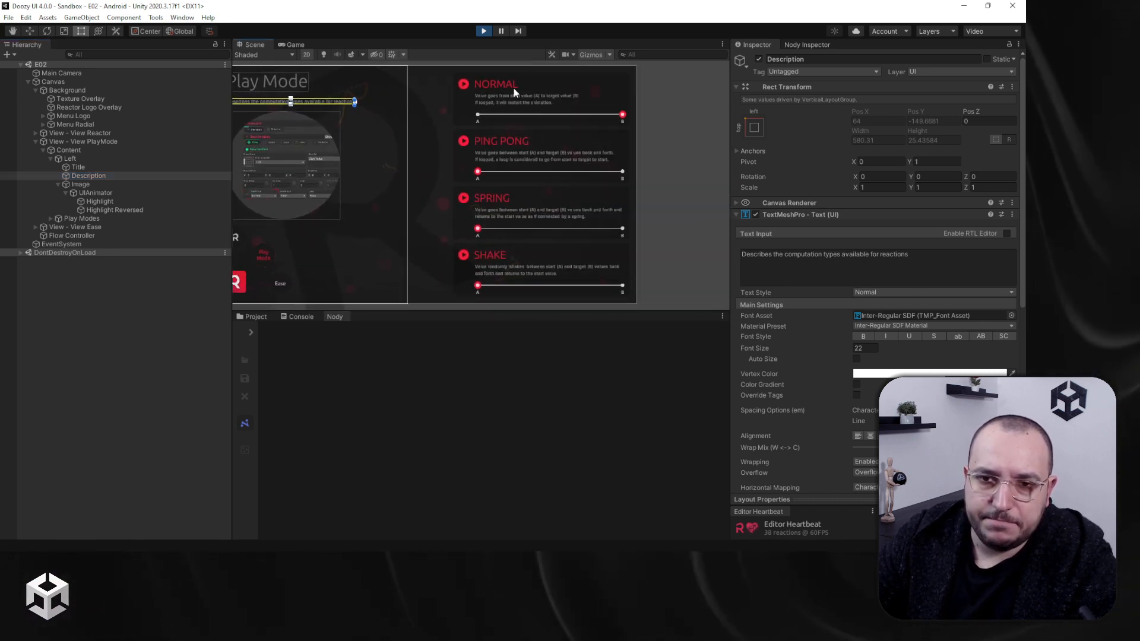
click(44, 150)
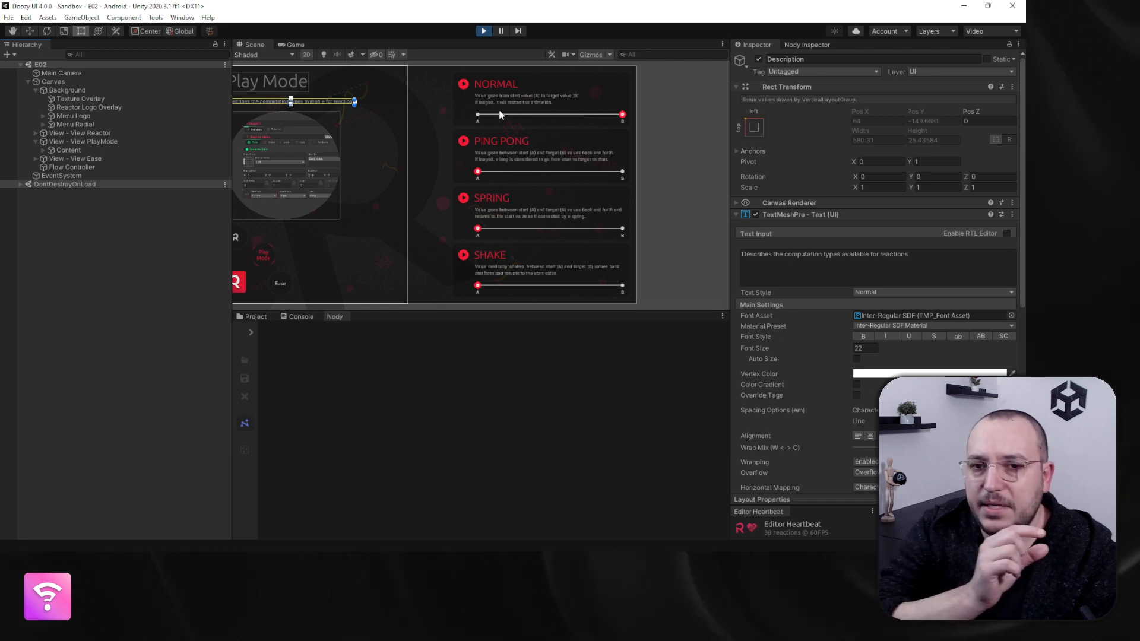
scroll(601, 115, up, 1)
scroll(601, 115, up, 10)
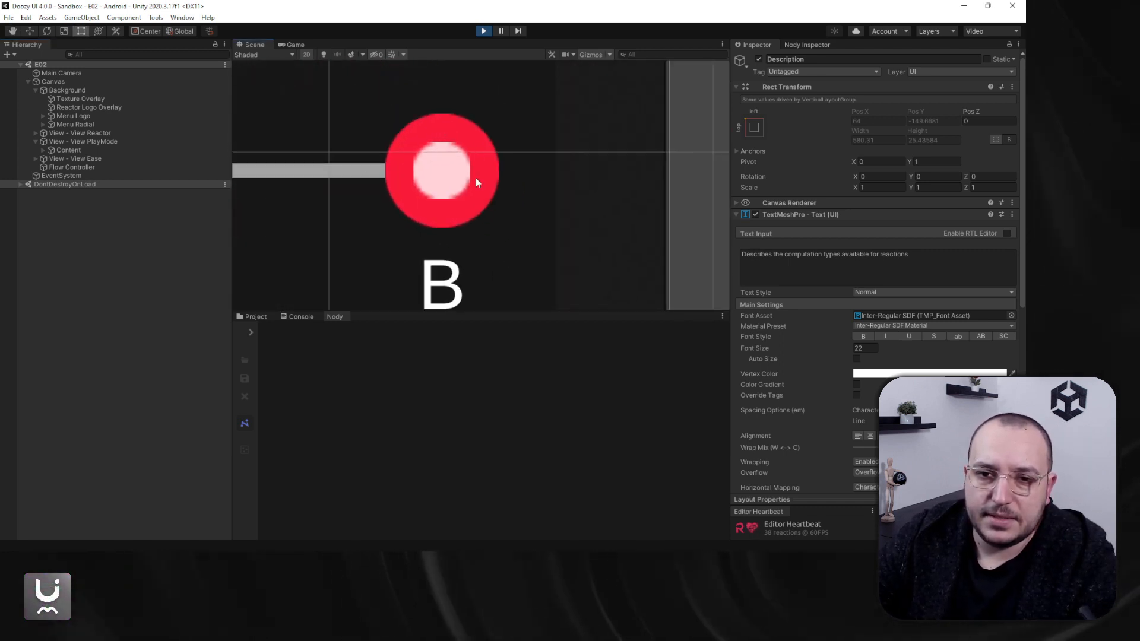
scroll(457, 128, down, 10)
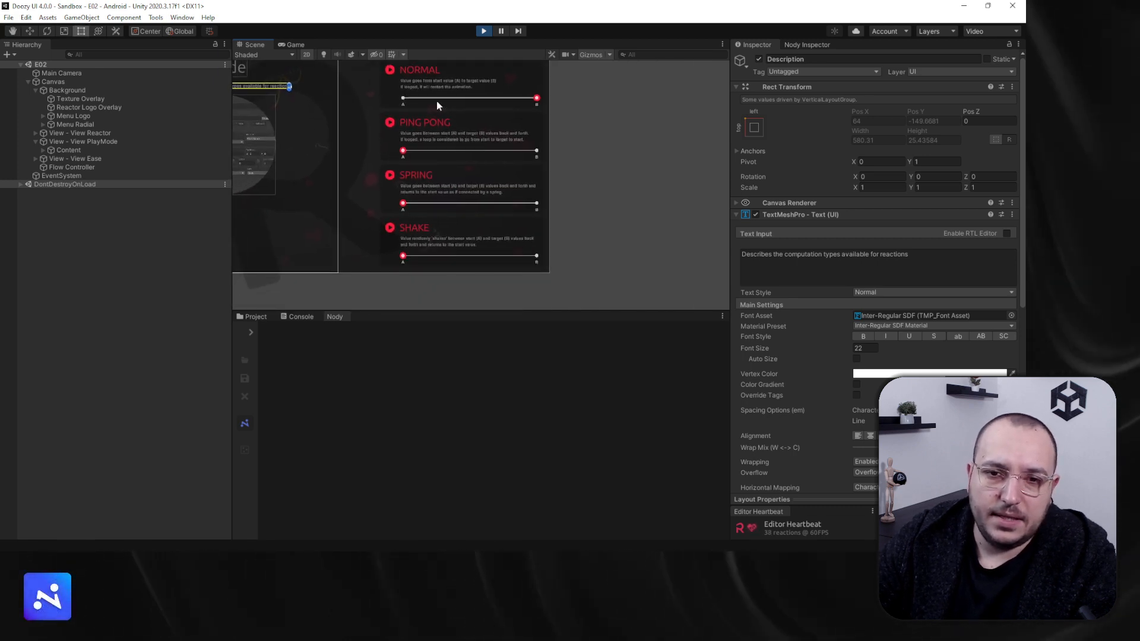
scroll(453, 124, up, 2)
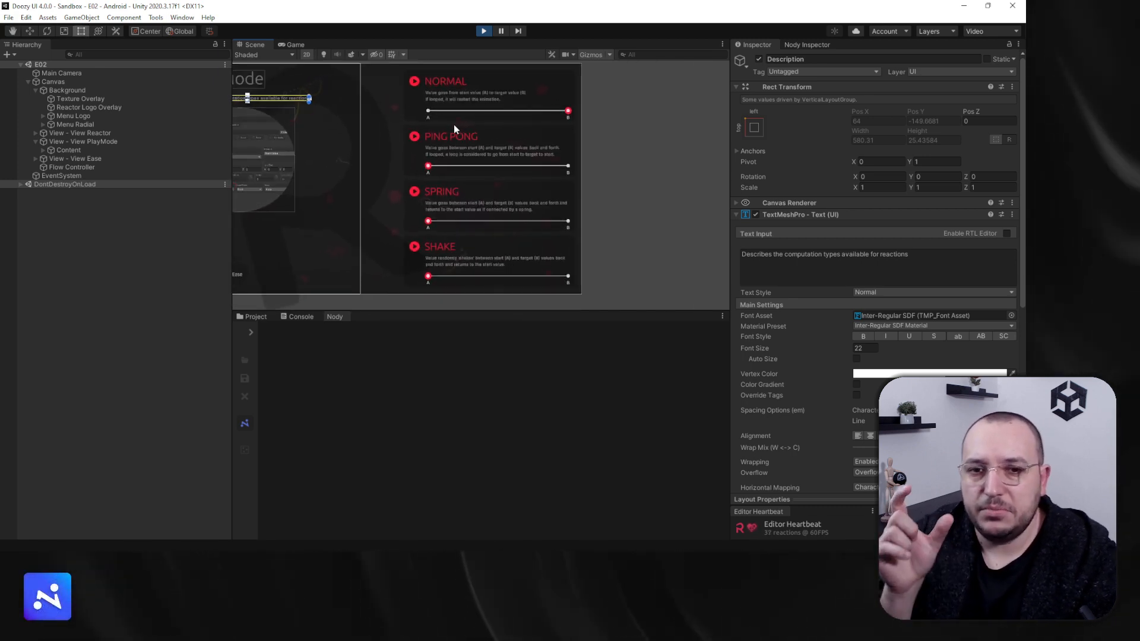
Expand Content and Play Modes down to the Normal demo's AB group, and collapse the Left group.
click(55, 150)
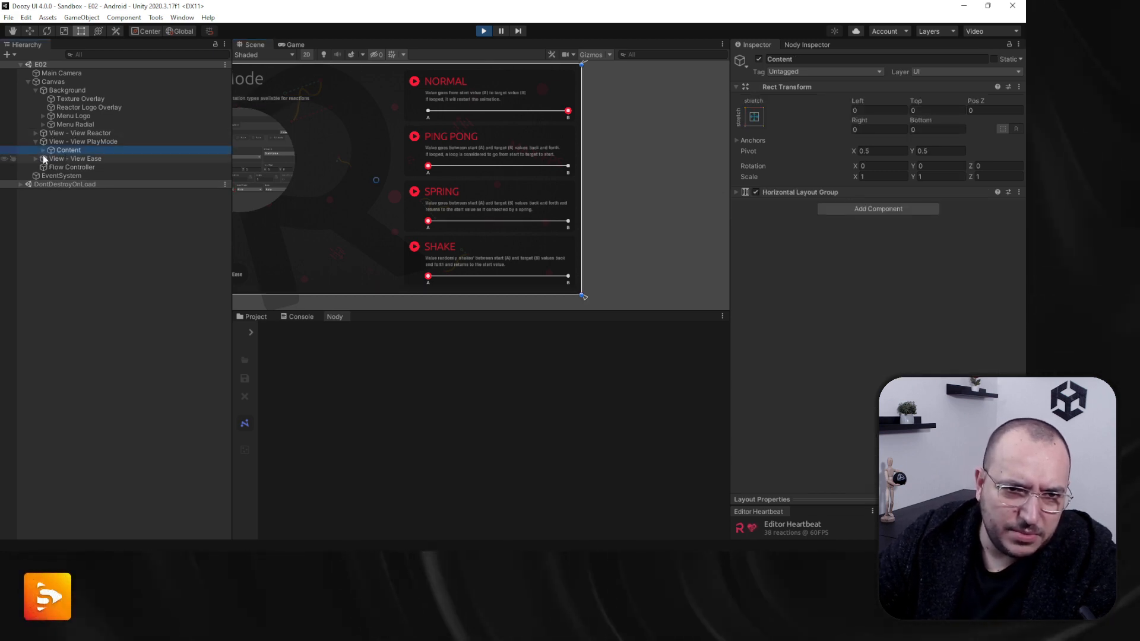
click(43, 150)
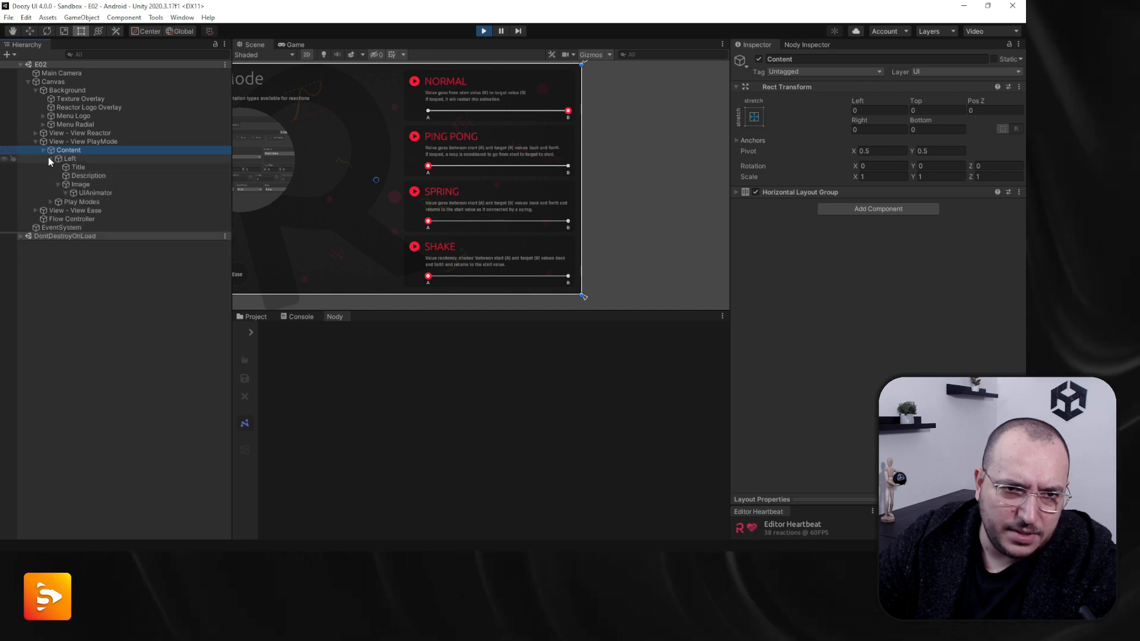
click(50, 159)
click(51, 167)
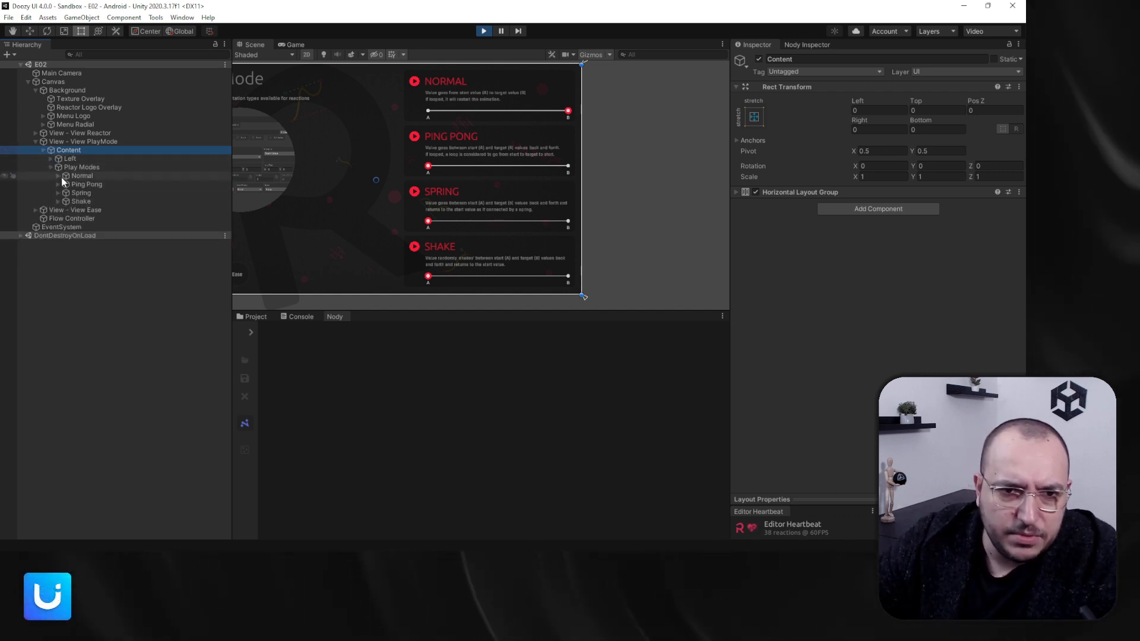
click(58, 175)
click(65, 201)
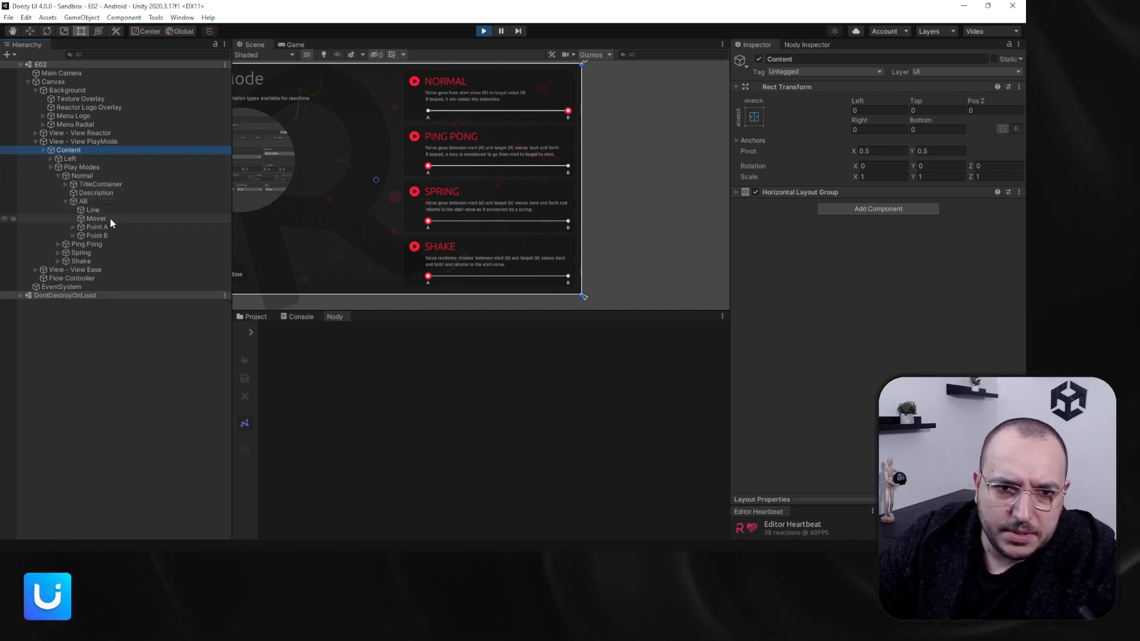
Inspect the Move animation settings in the UI Animator of the Normal demo's Mover.
click(96, 218)
scroll(595, 119, up, 10)
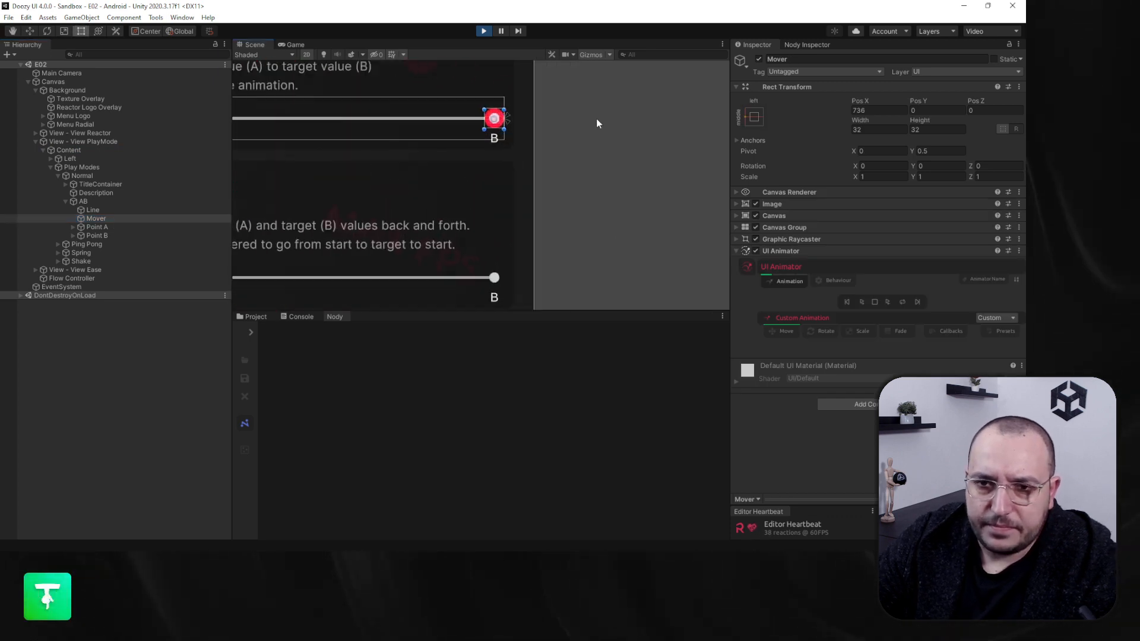
scroll(475, 143, down, 10)
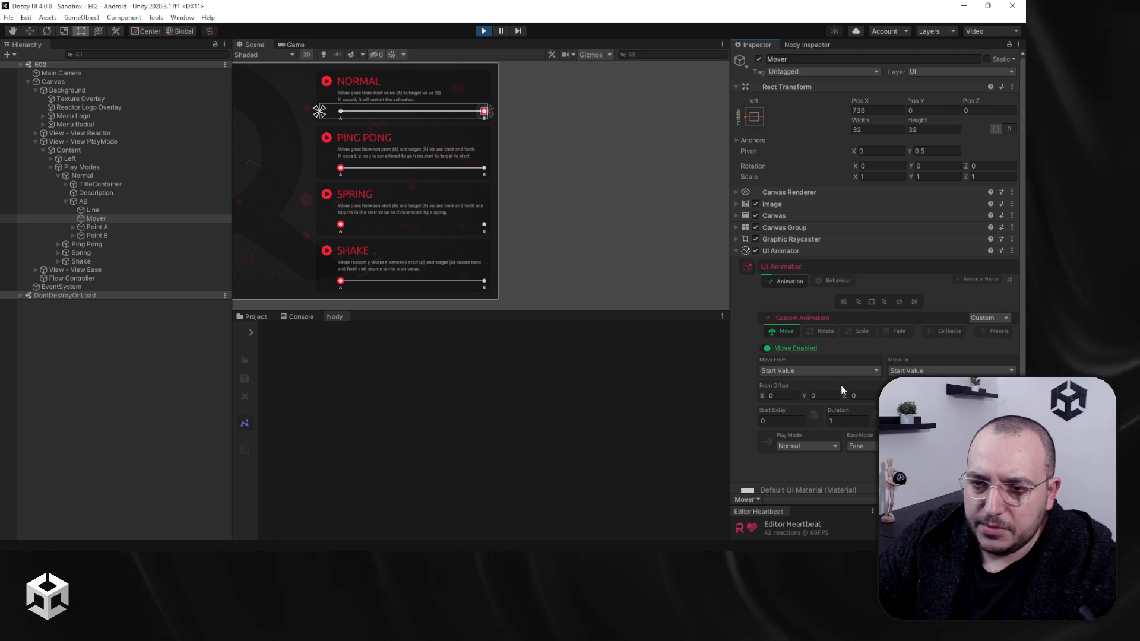
Expand Ping Pong down to its AB group and inspect the Move animation settings of its Mover.
click(59, 244)
click(66, 270)
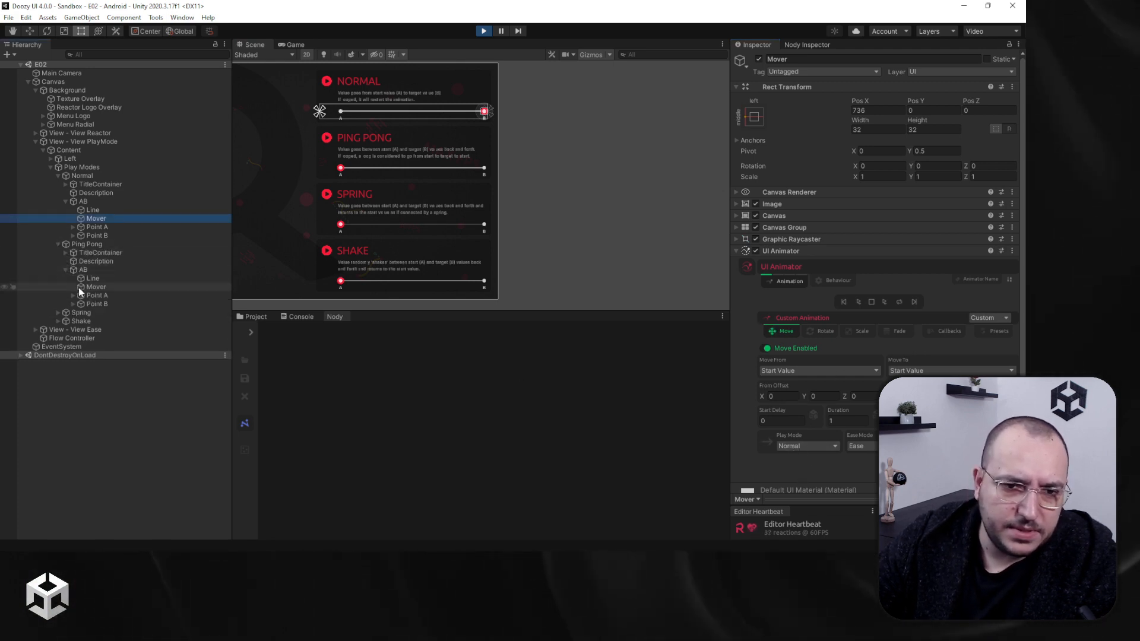
click(95, 287)
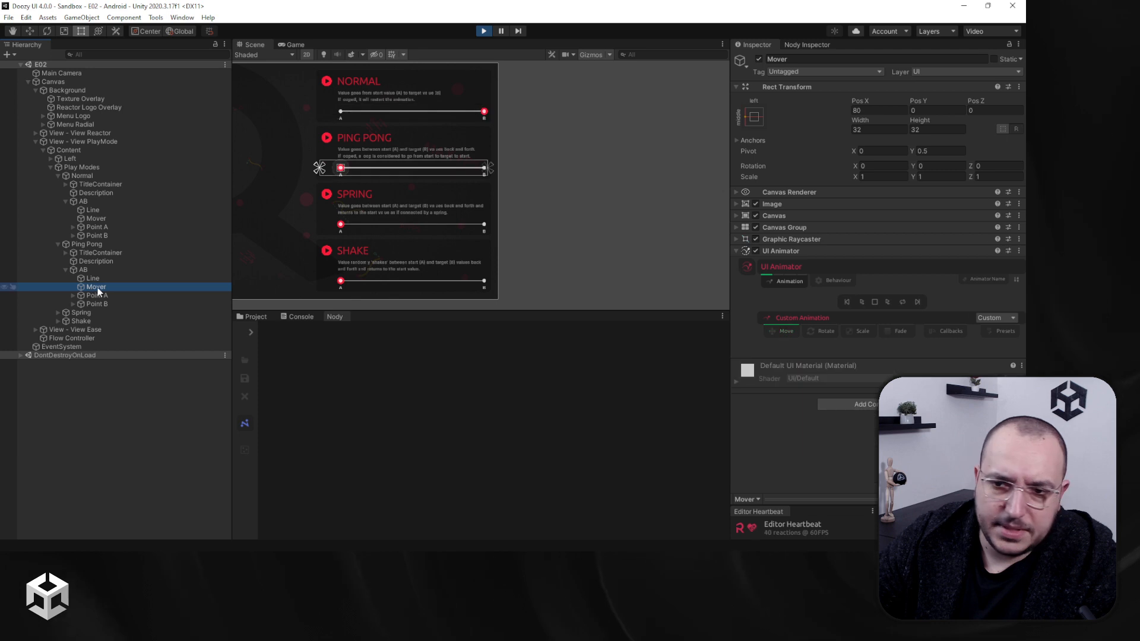
click(778, 331)
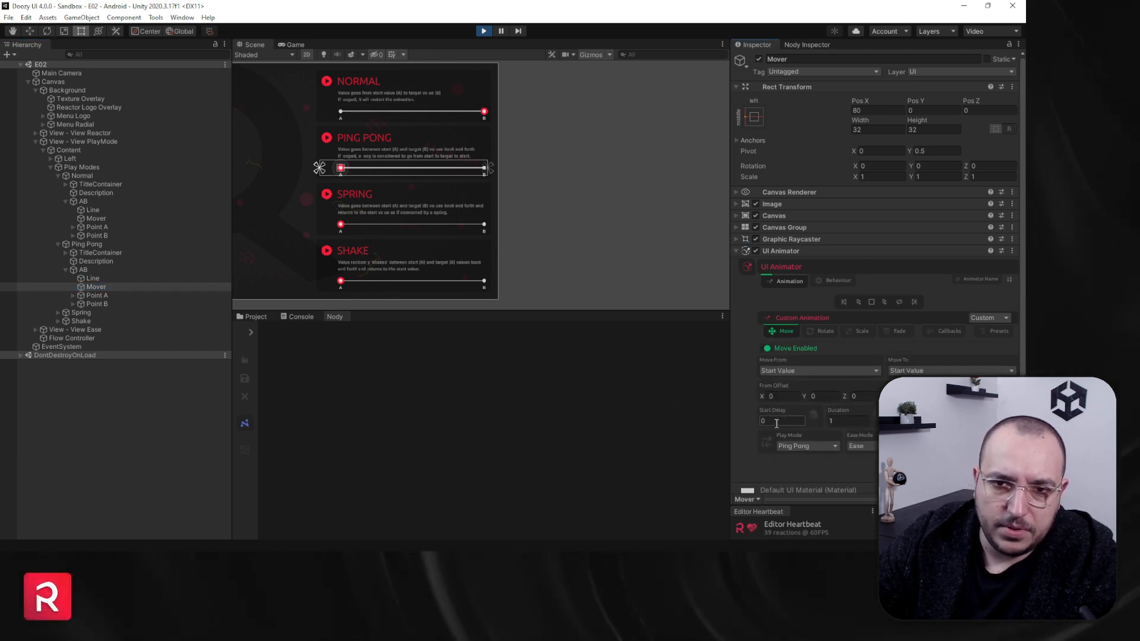
Expand Spring down to its AB group and inspect the Move animation settings in its Mover's UI Animator.
click(62, 313)
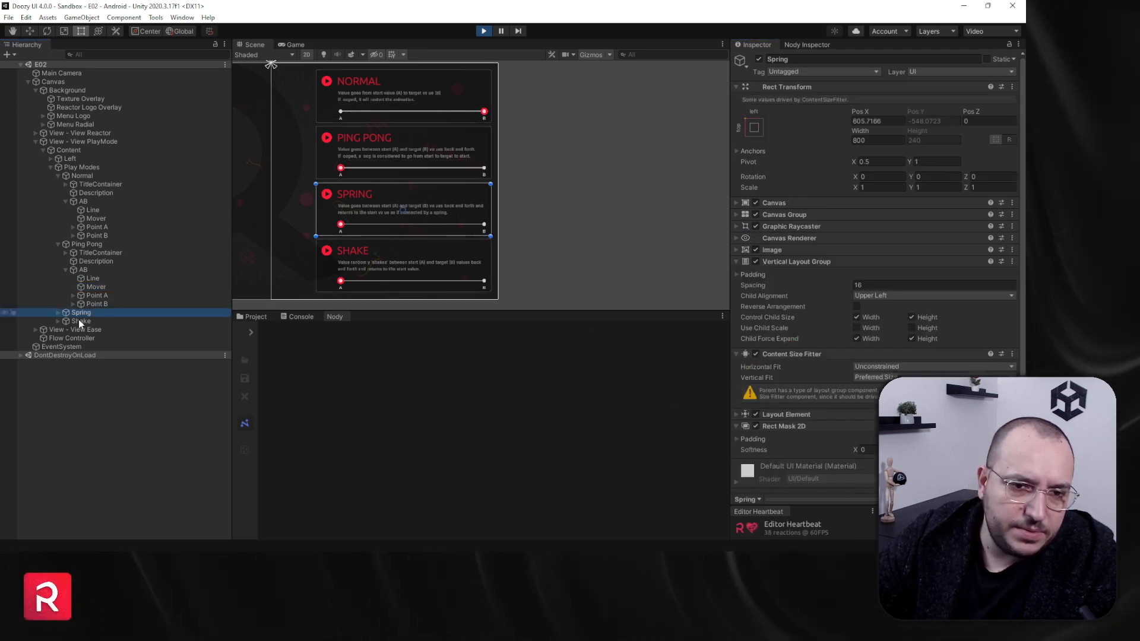
click(58, 312)
click(66, 337)
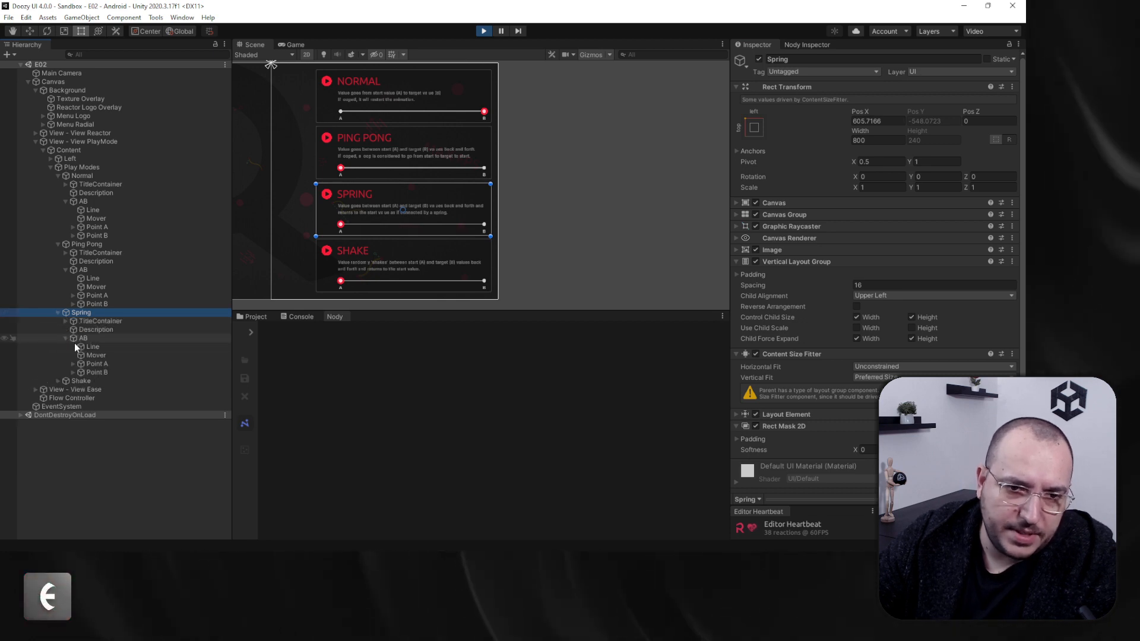
click(92, 355)
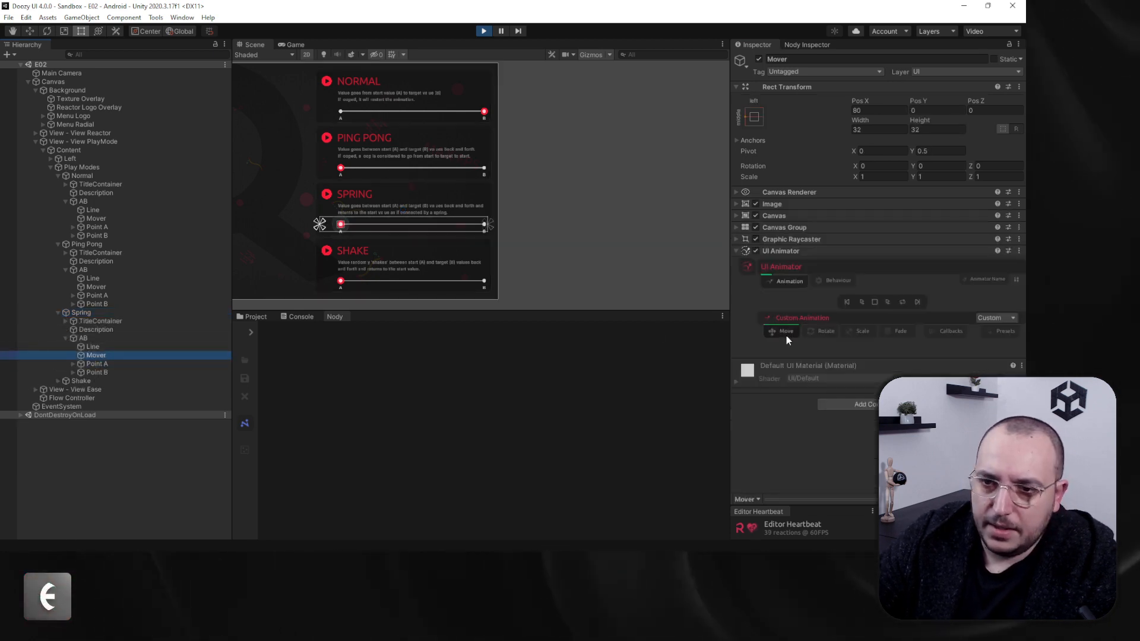
click(786, 331)
scroll(786, 335, down, 3)
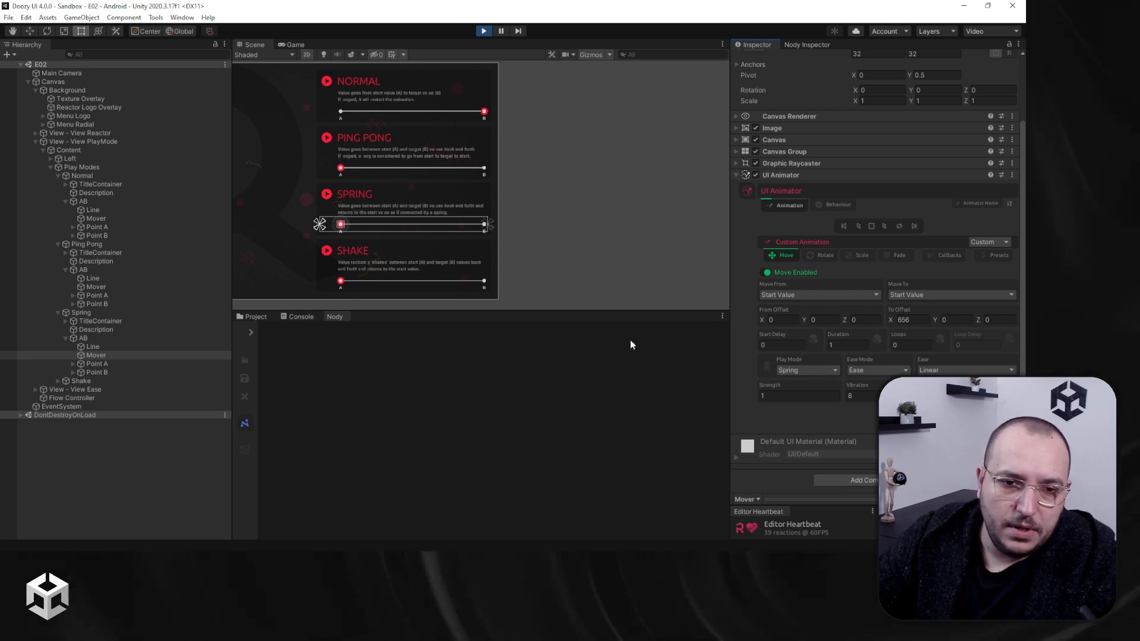
Collapse Content and View - View PlayMode in the hierarchy.
click(43, 150)
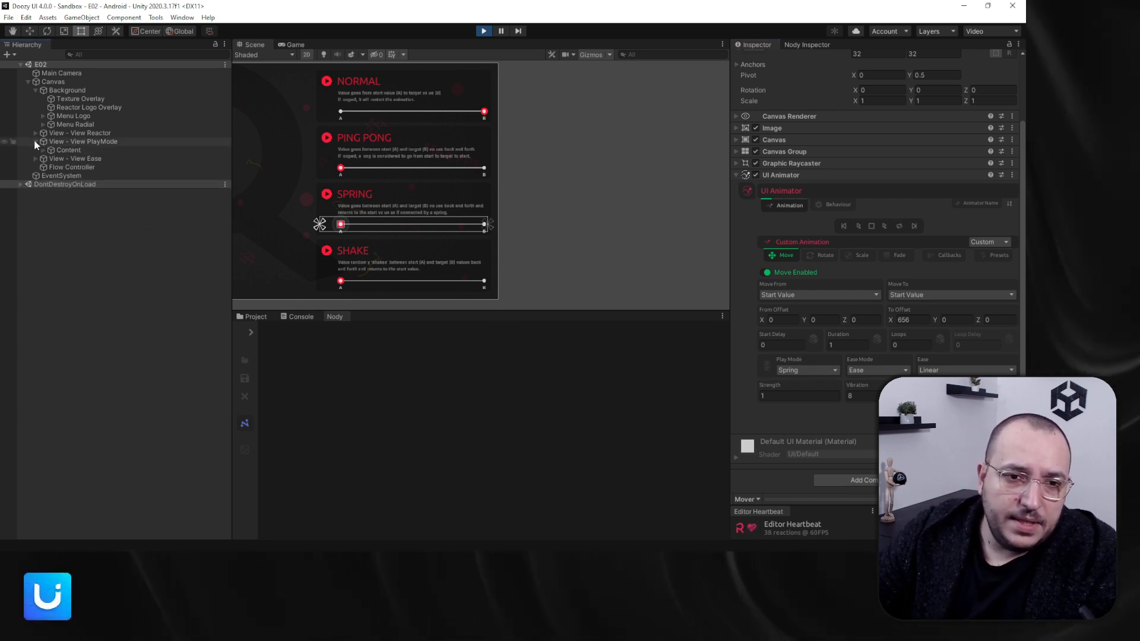
click(35, 142)
scroll(401, 177, down, 5)
scroll(356, 177, up, 10)
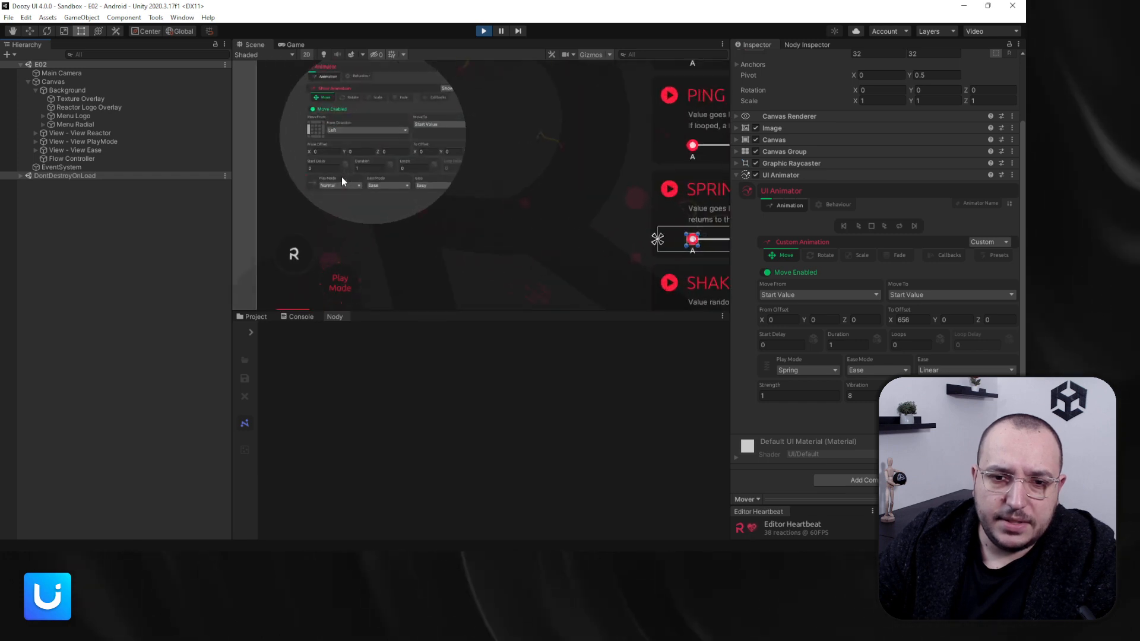
Open the Ease page in the running example and play its easing curves demo.
click(295, 45)
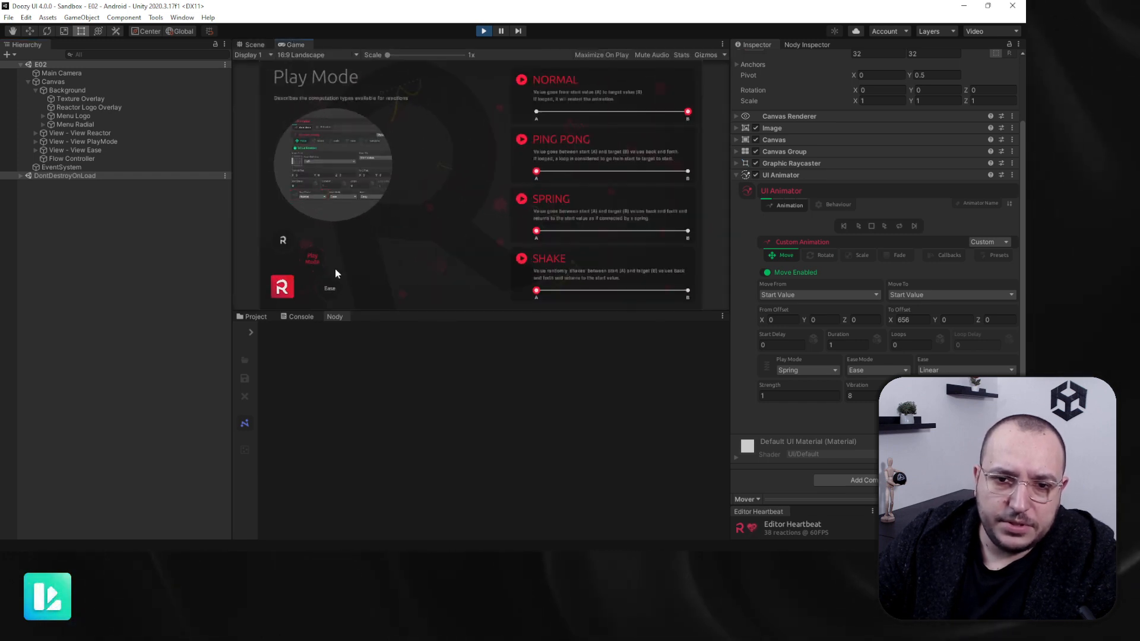
click(331, 289)
click(478, 76)
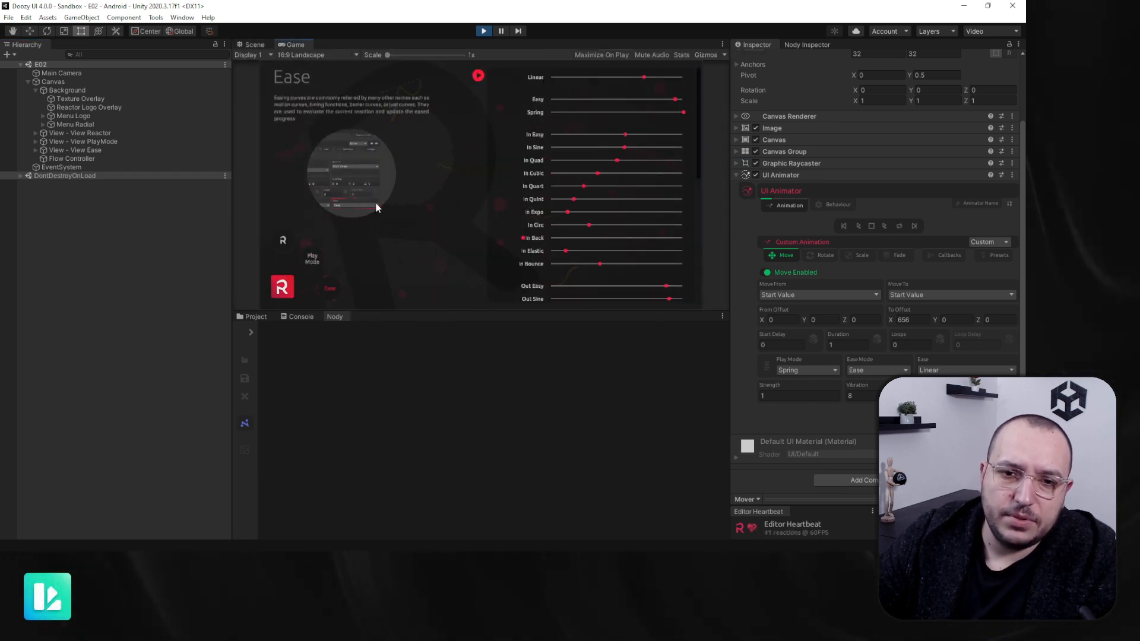
Examine the Ease page's circular preview in the scene and review the ease options available for the Mover's Move animation.
click(253, 45)
scroll(398, 188, up, 8)
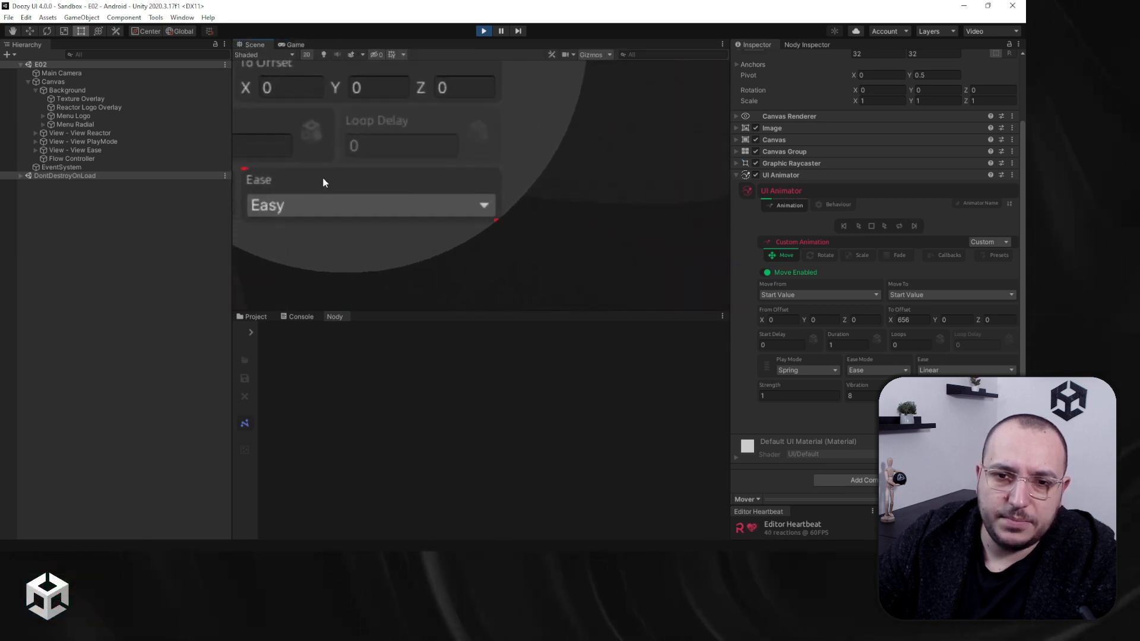
click(961, 370)
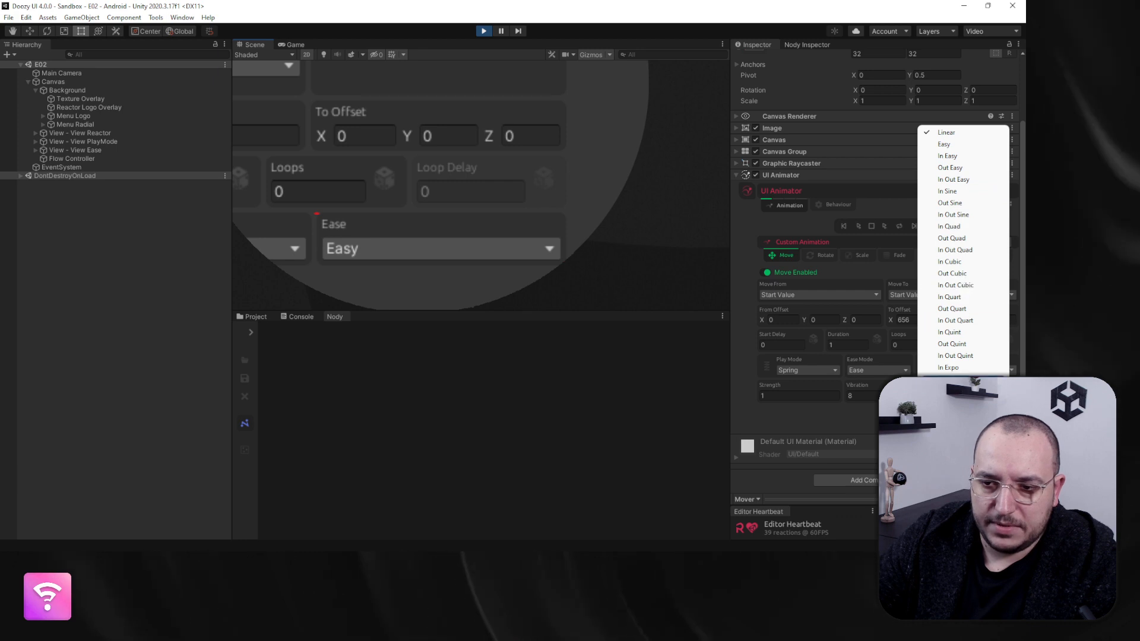
click(647, 26)
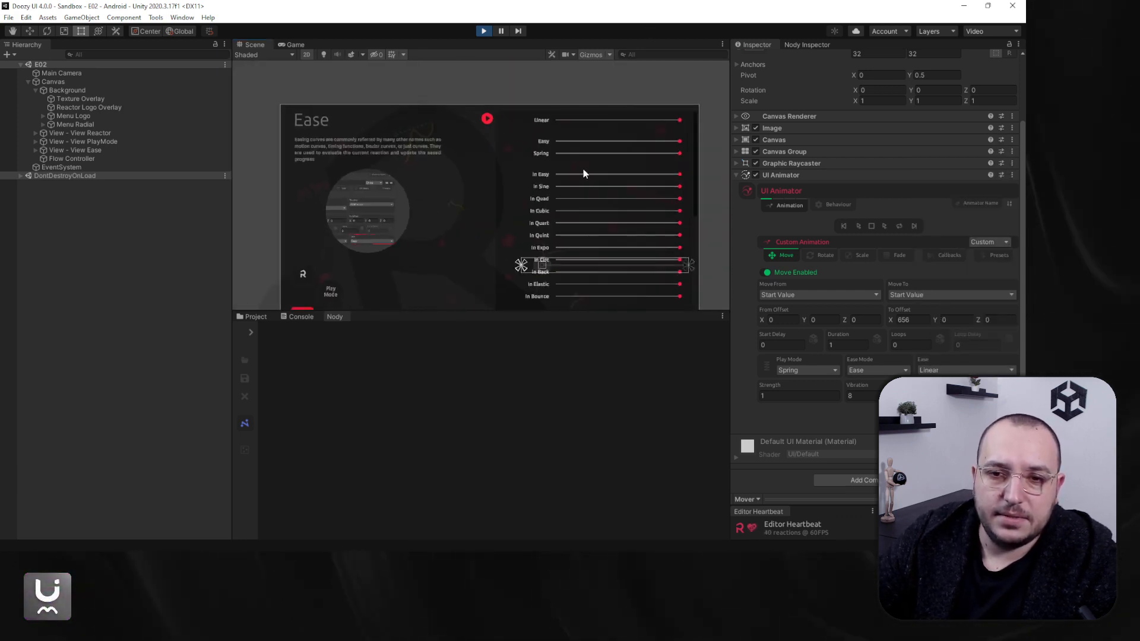
middle_drag(583, 173, 512, 138)
Play the easing demo in a maximized Game view and examine the In, Out and In Out curves.
click(295, 44)
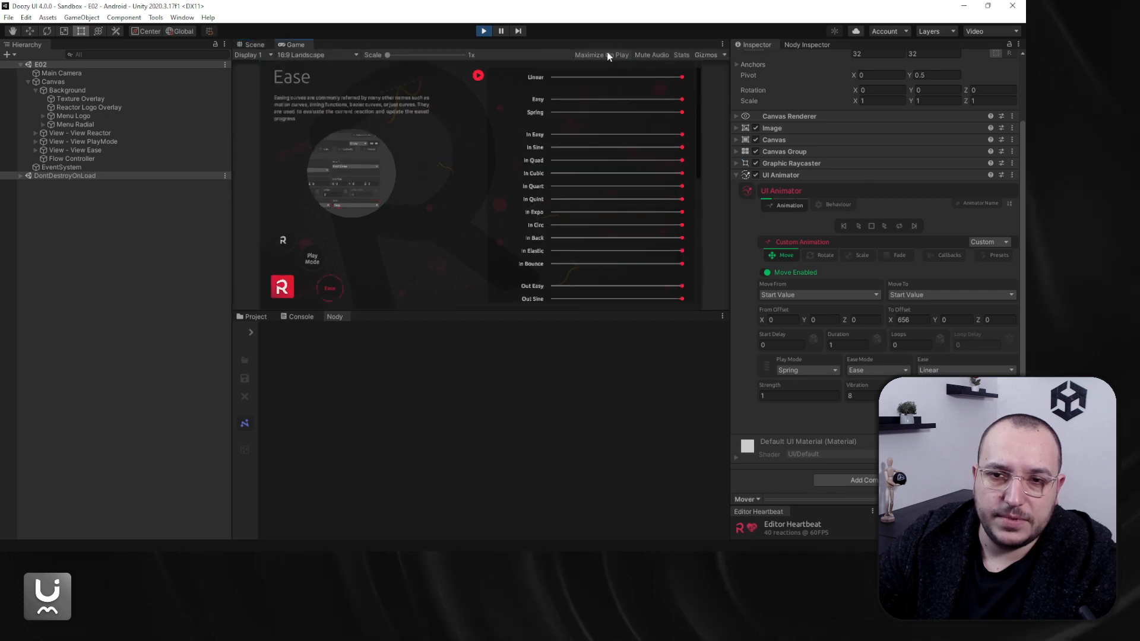
click(721, 46)
click(760, 81)
click(507, 90)
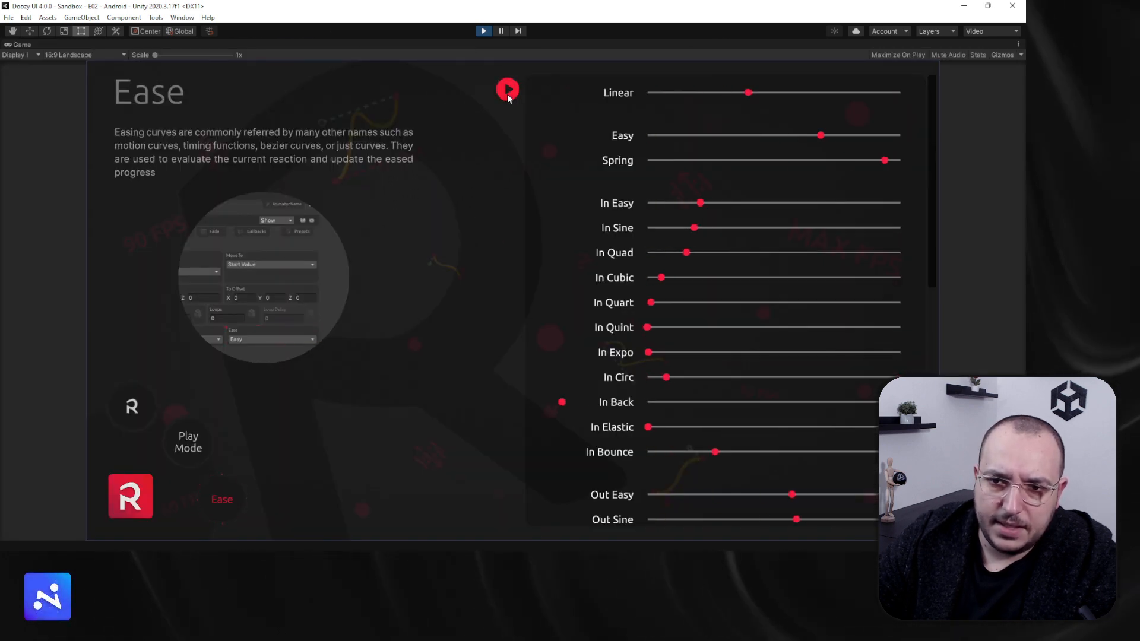
scroll(707, 261, down, 3)
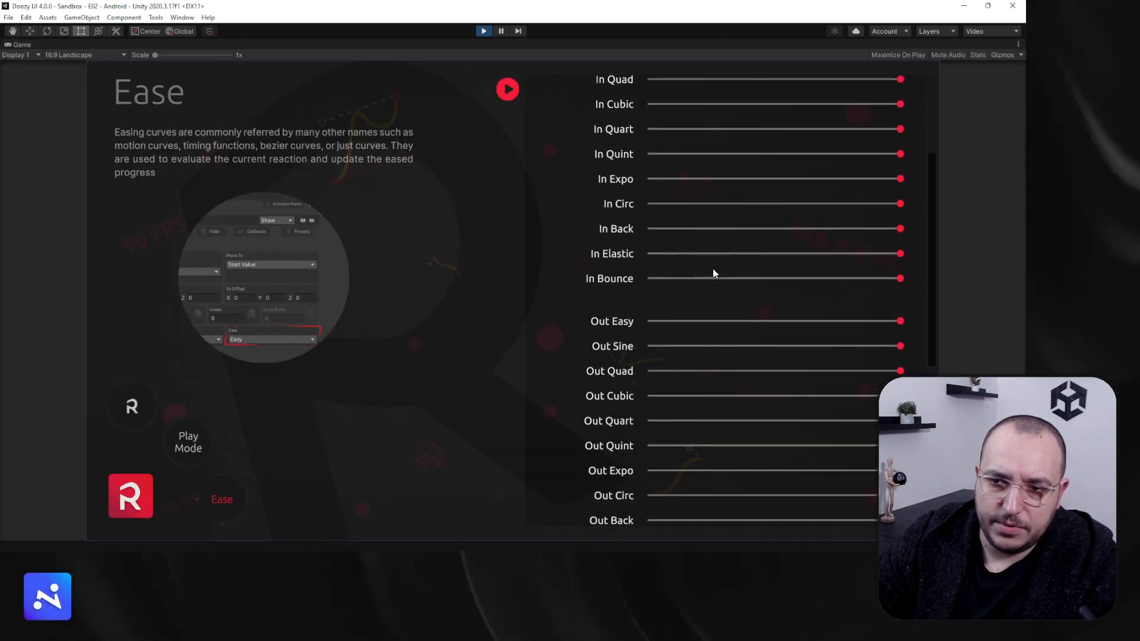
scroll(712, 270, down, 3)
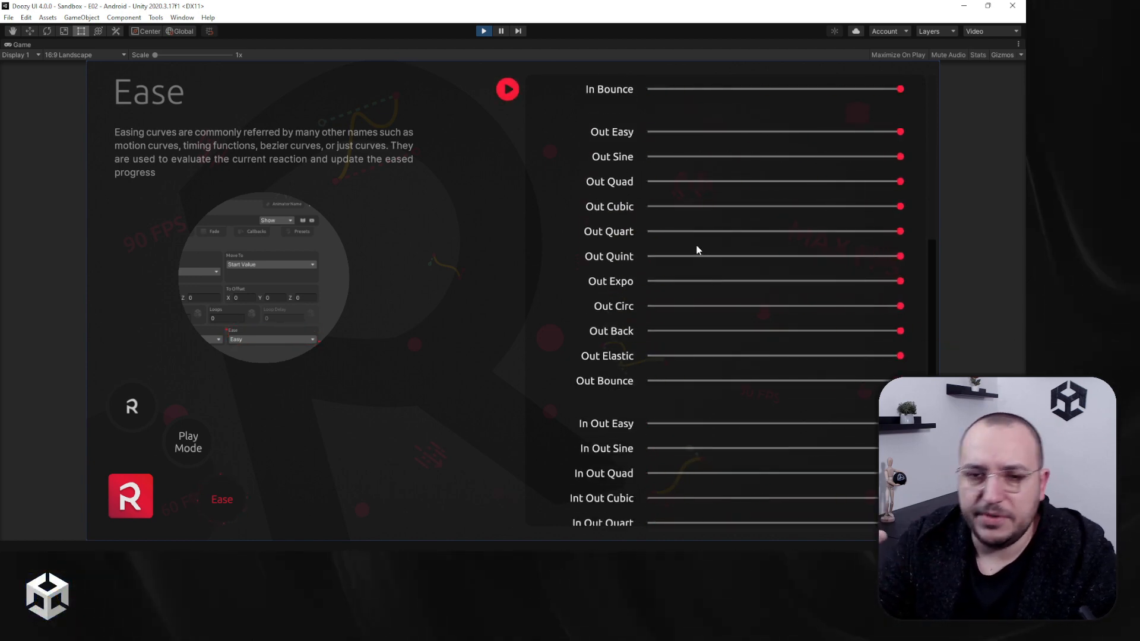
scroll(770, 332, down, 3)
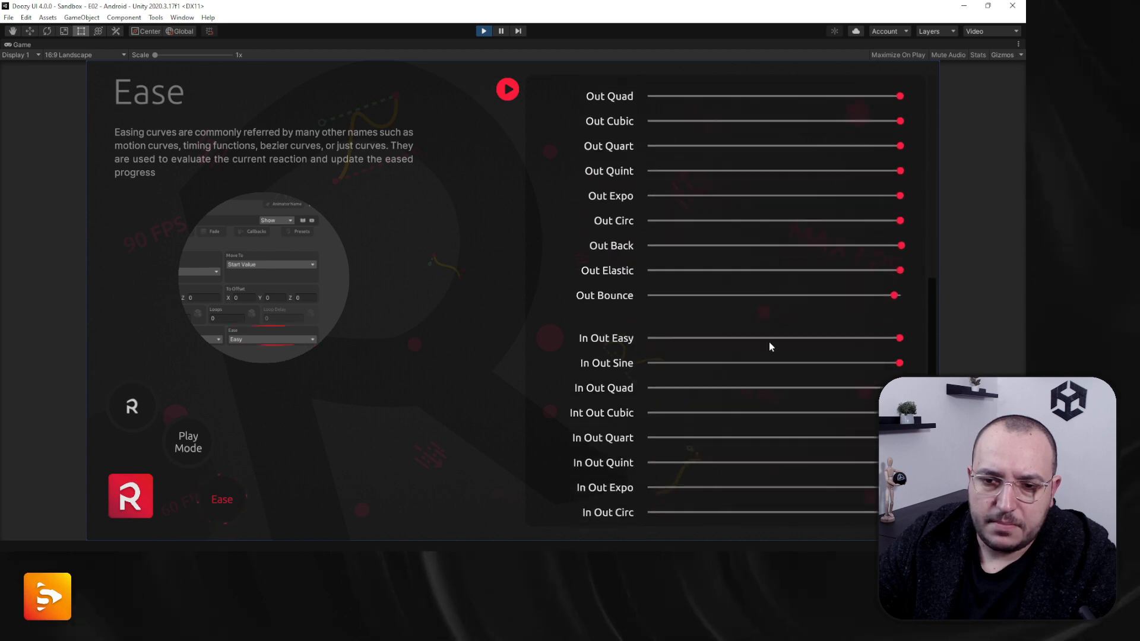
scroll(770, 344, up, 1)
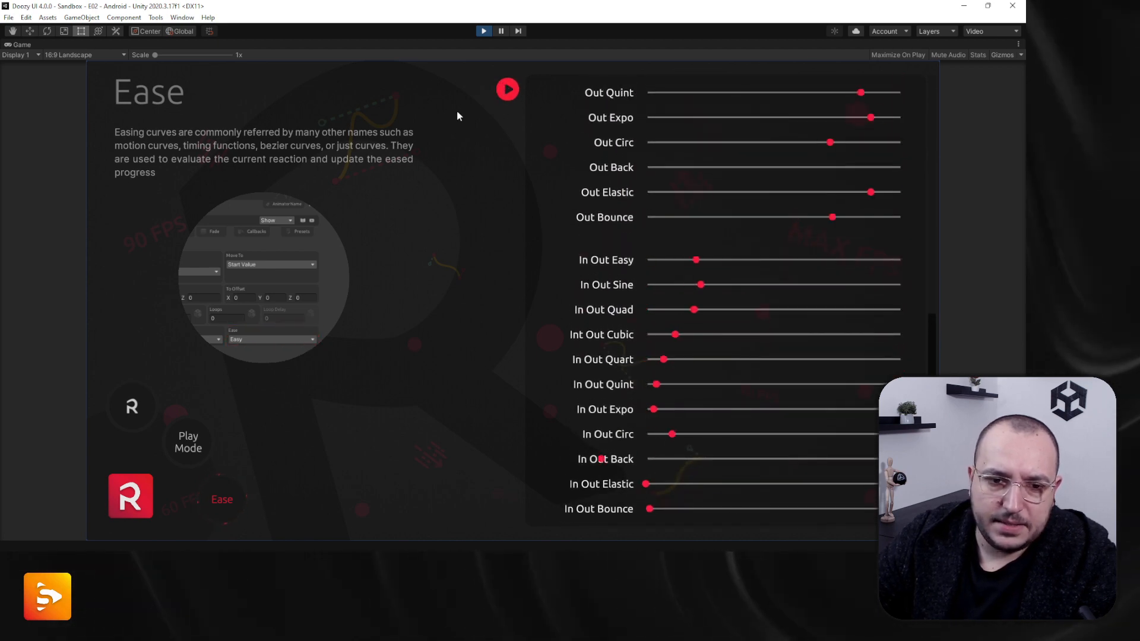
Stop play mode, display the Flow Controller's graph in Nody, and collapse Background in the hierarchy.
click(482, 33)
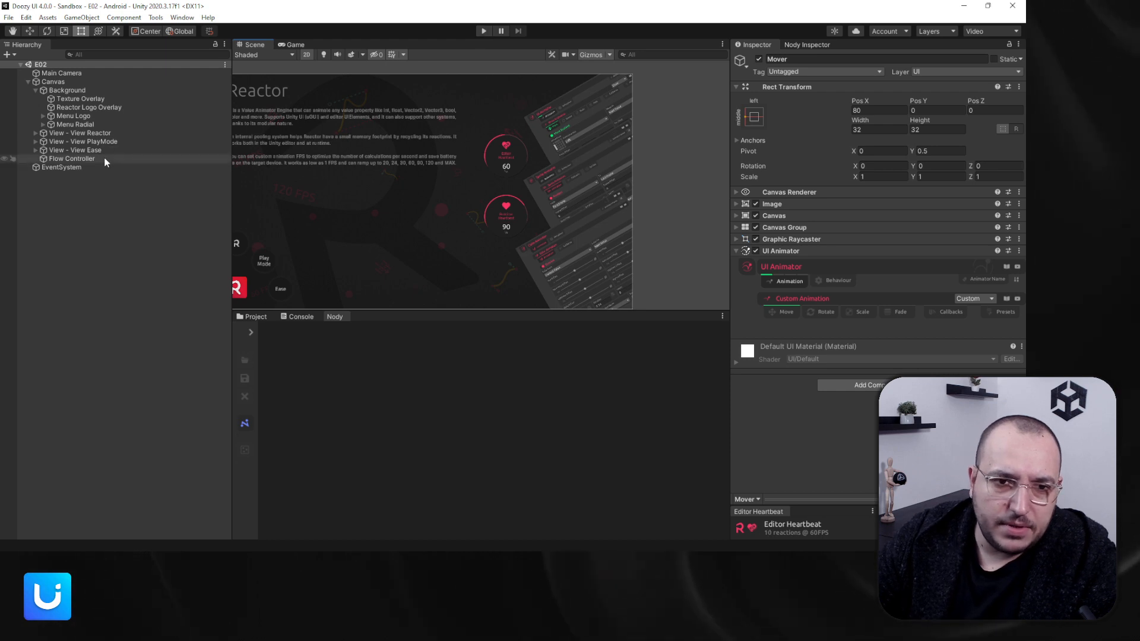
click(105, 158)
click(94, 116)
click(36, 91)
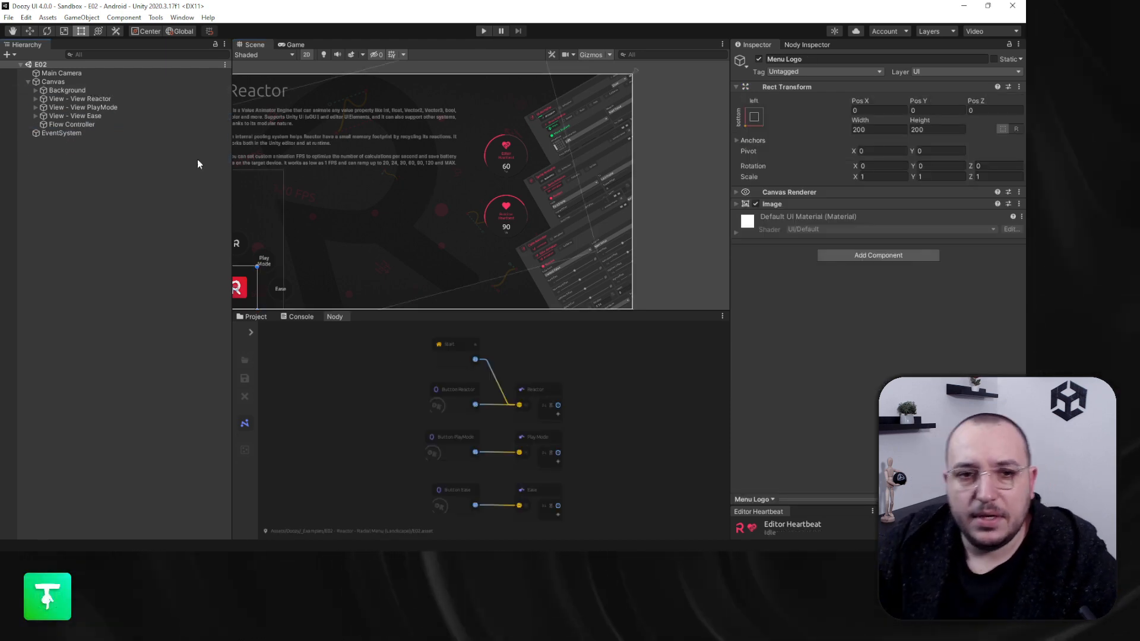
scroll(425, 193, down, 5)
scroll(395, 203, up, 2)
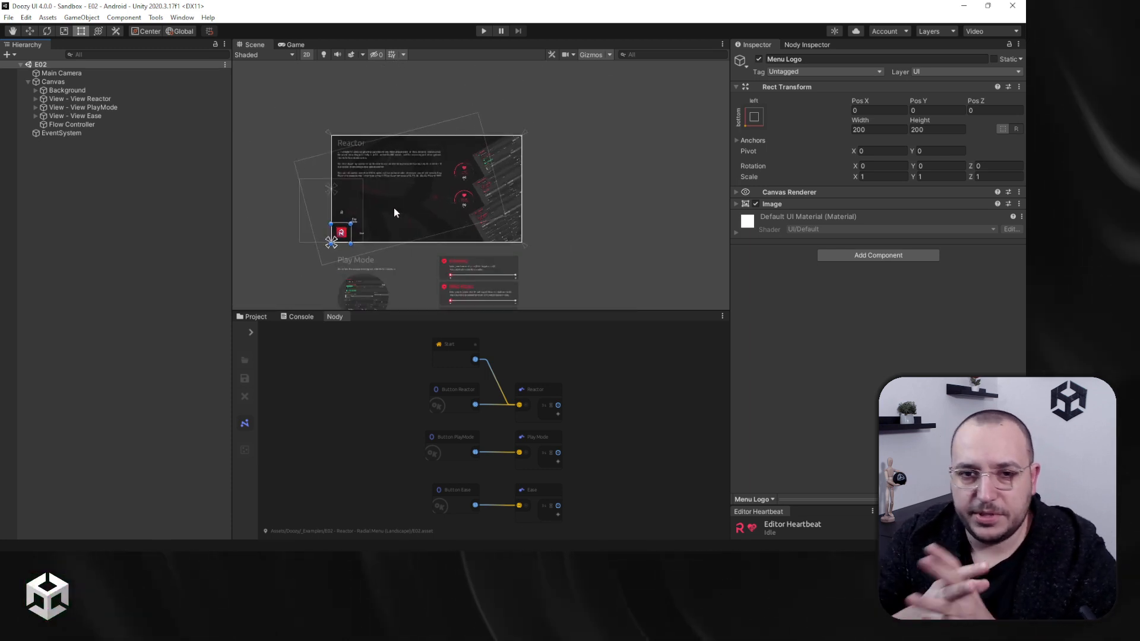
scroll(393, 199, down, 2)
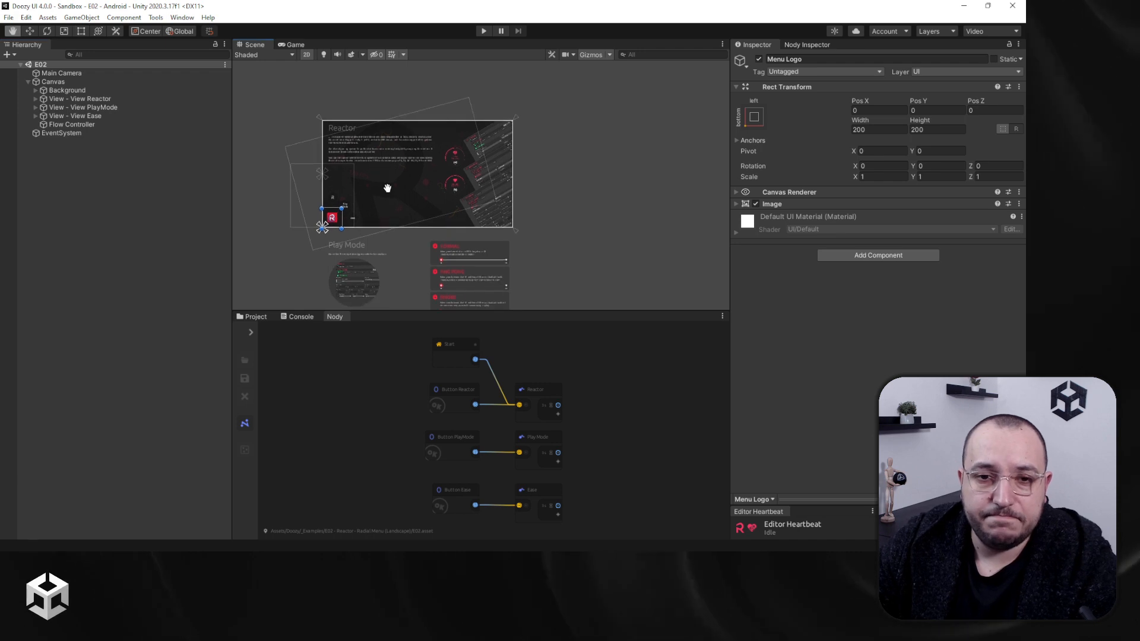
scroll(387, 188, up, 2)
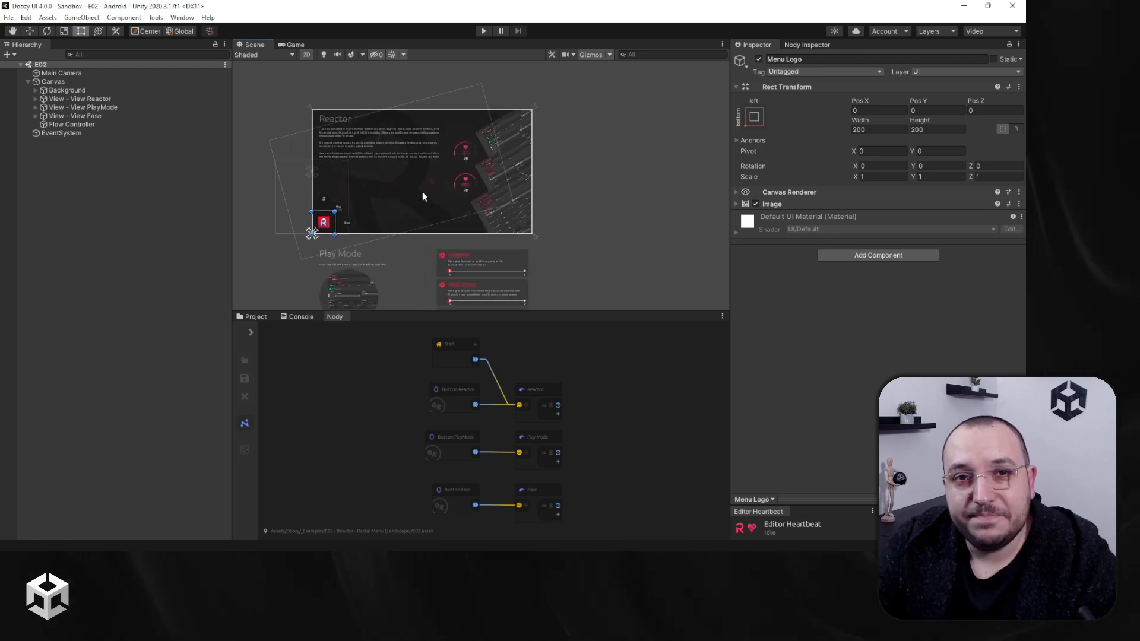